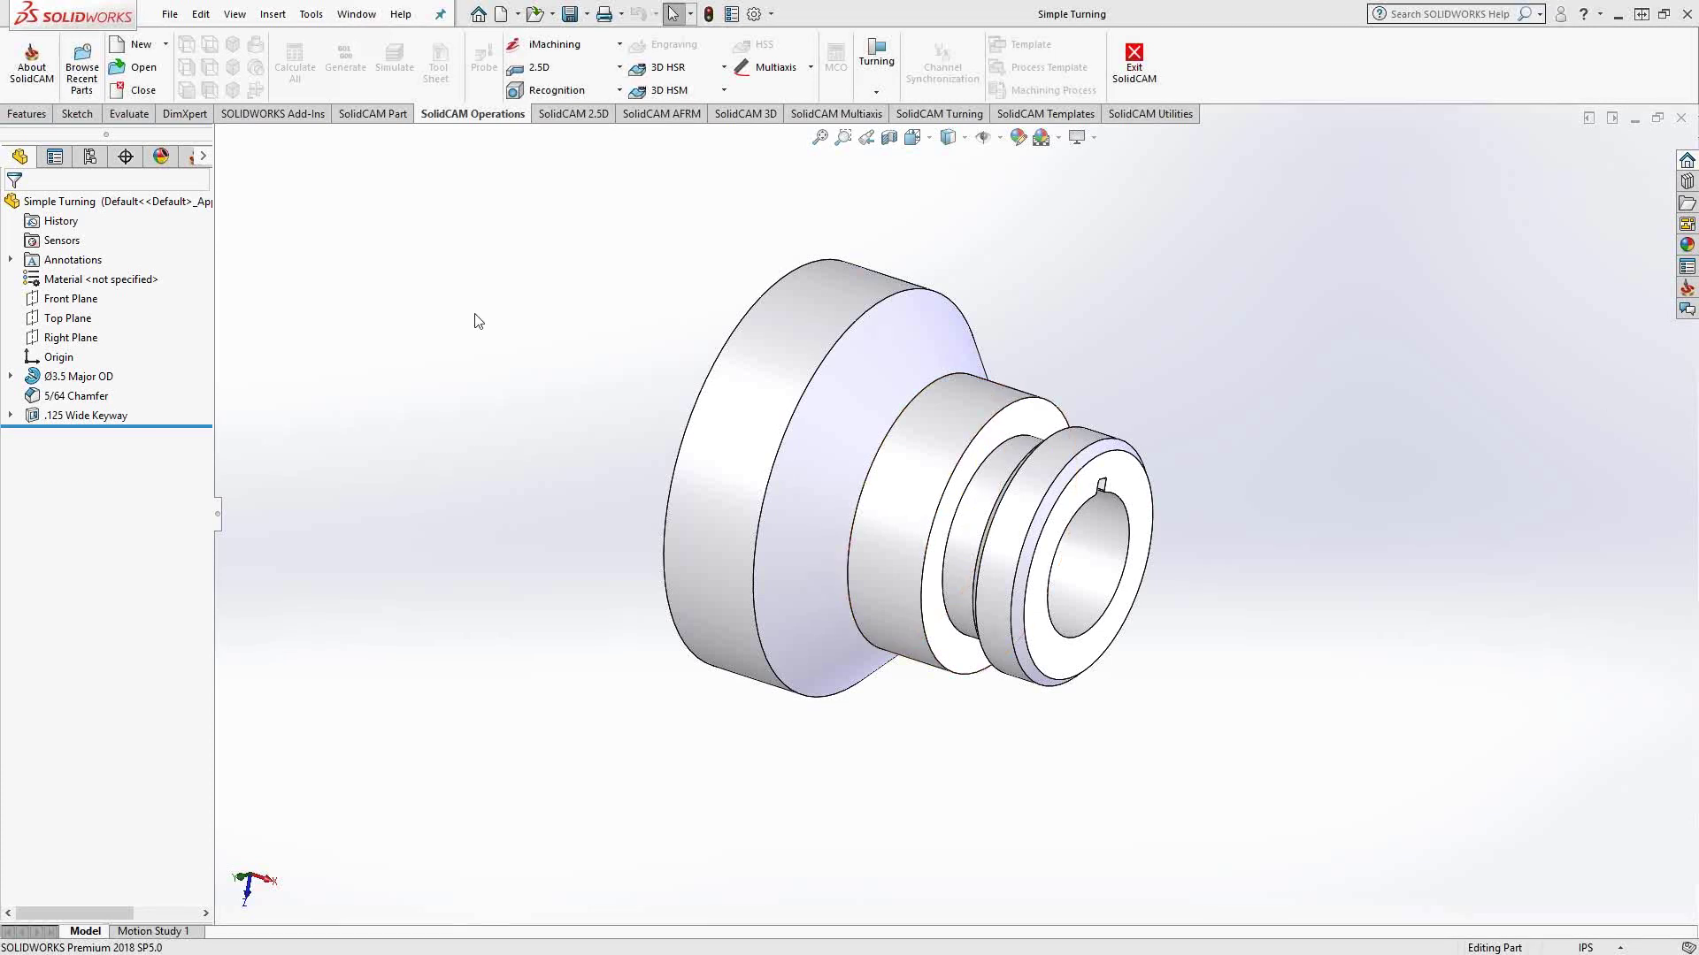
# Tilt the view of the Simple Turning shaft slightly and bring up the Tools menu
pyautogui.moveTo(676, 334); pyautogui.dragTo(645, 348, button='middle')
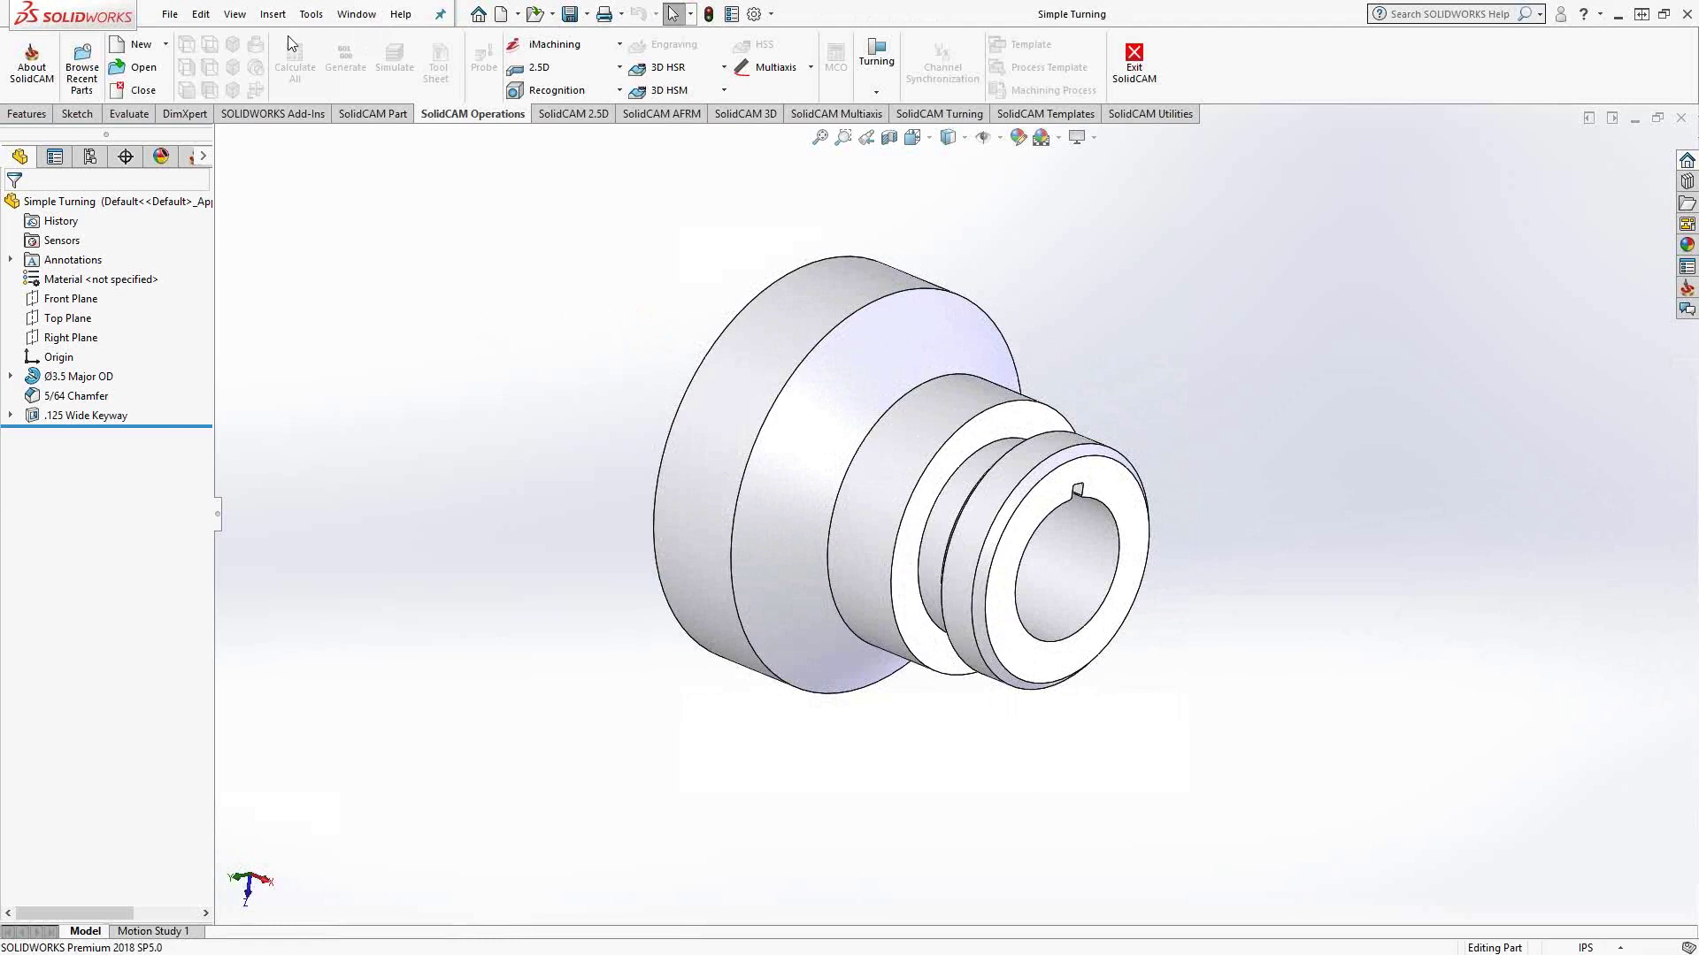
pyautogui.click(308, 14)
# Start a new Mill-Turn CAM-Part from SolidCAM's New submenu
pyautogui.moveTo(356, 91)
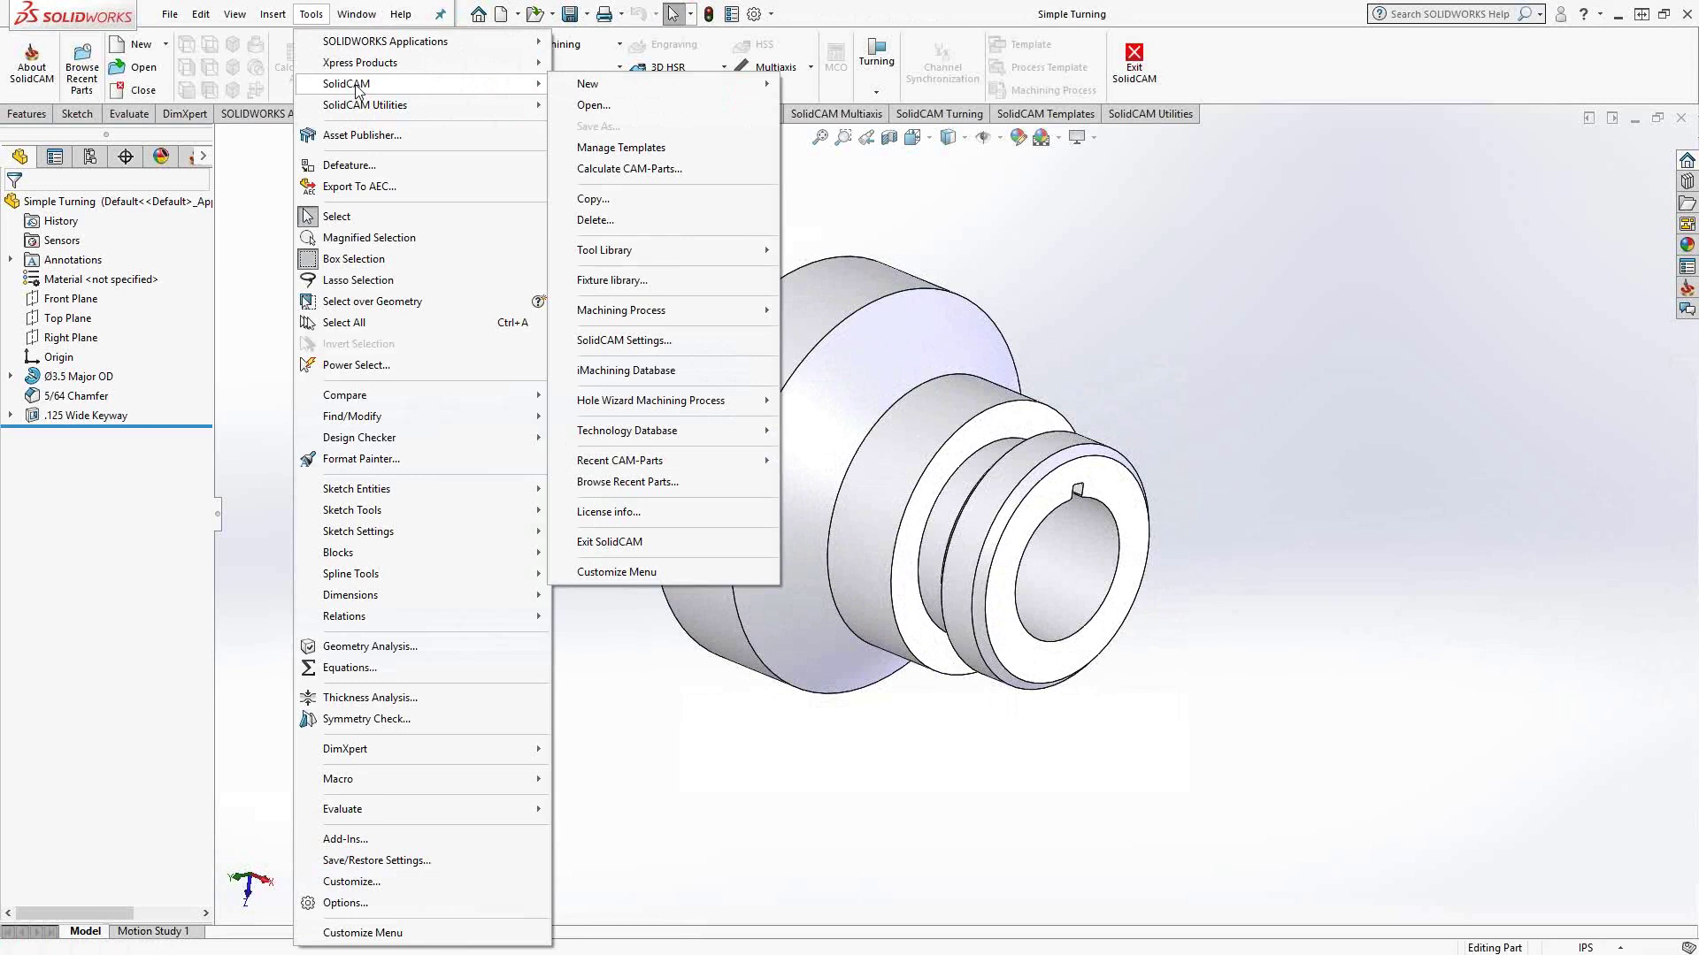
pyautogui.moveTo(597, 90)
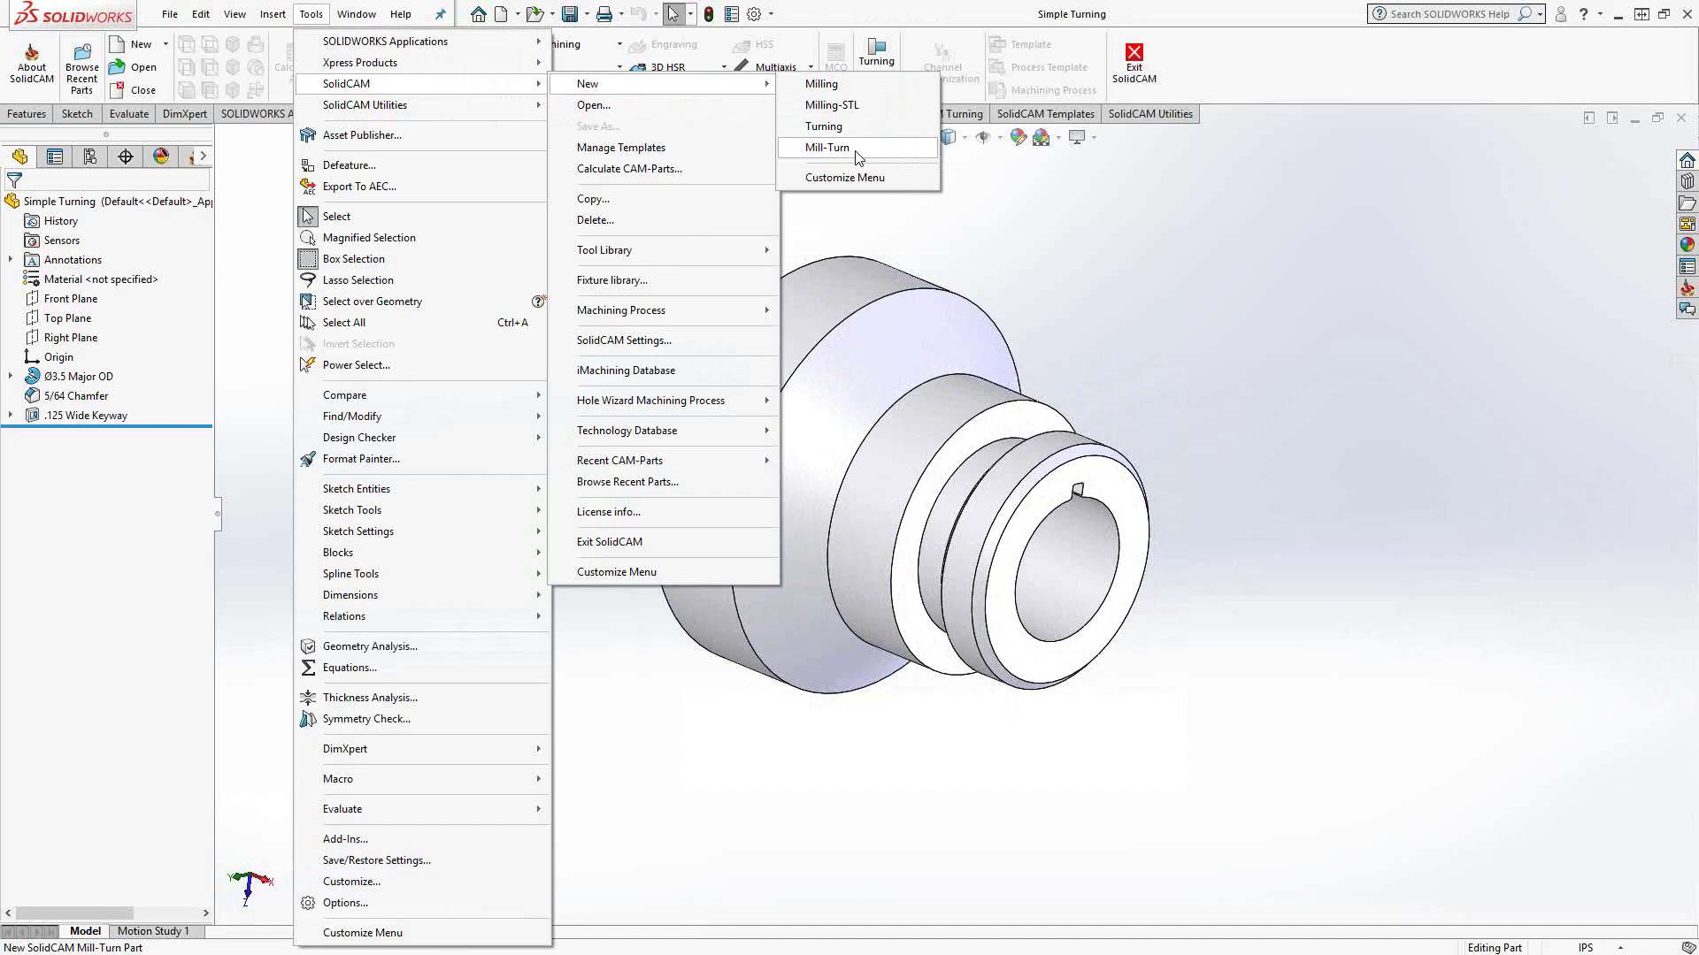
pyautogui.click(828, 147)
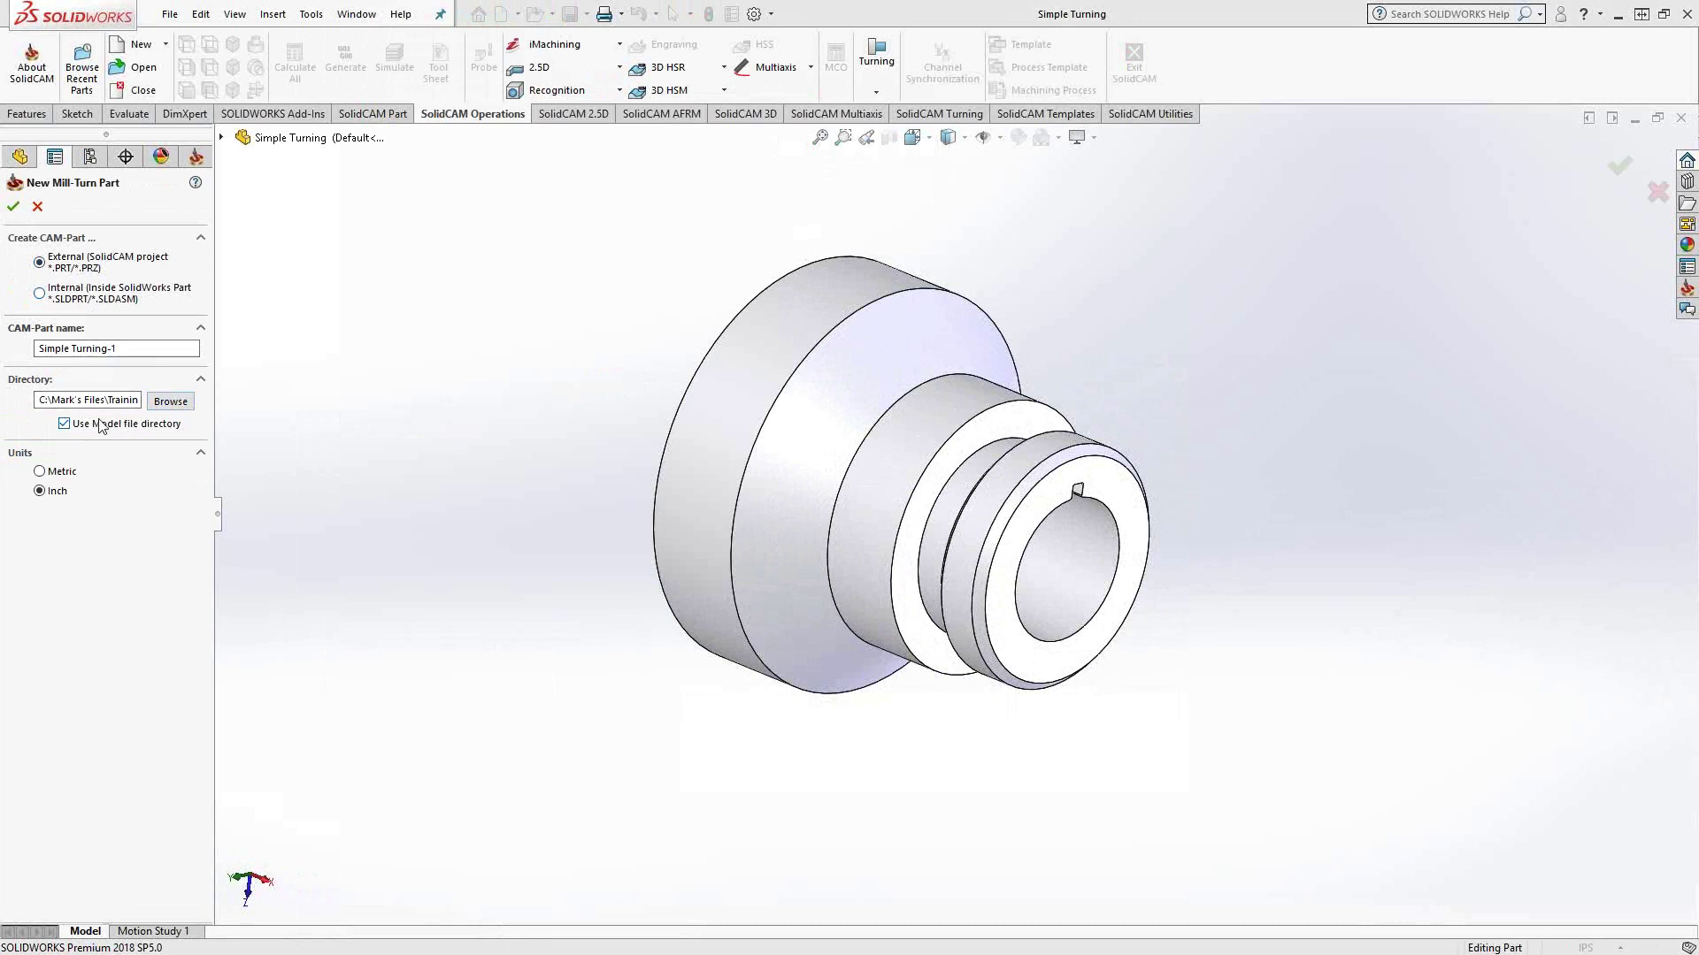
# Accept the New Mill-Turn Part settings to create Simple Turning-1 in inches
pyautogui.click(13, 209)
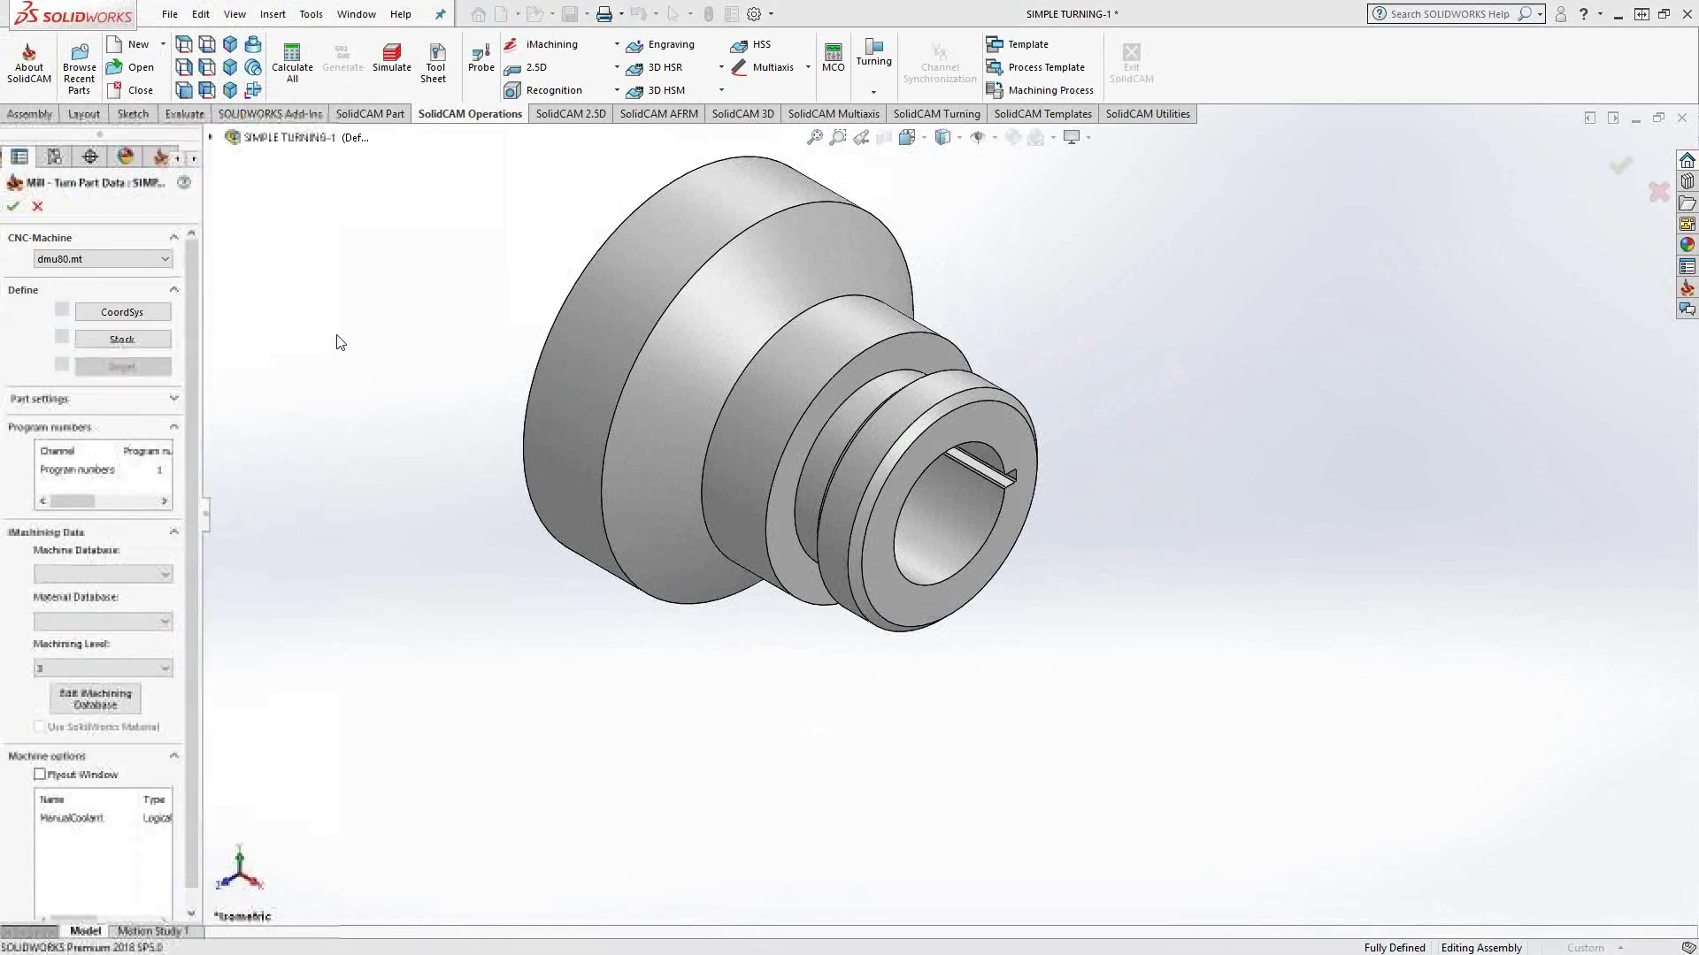
# Keep dmu80.mt as the CNC machine and start the CoordSys definition
pyautogui.click(145, 259)
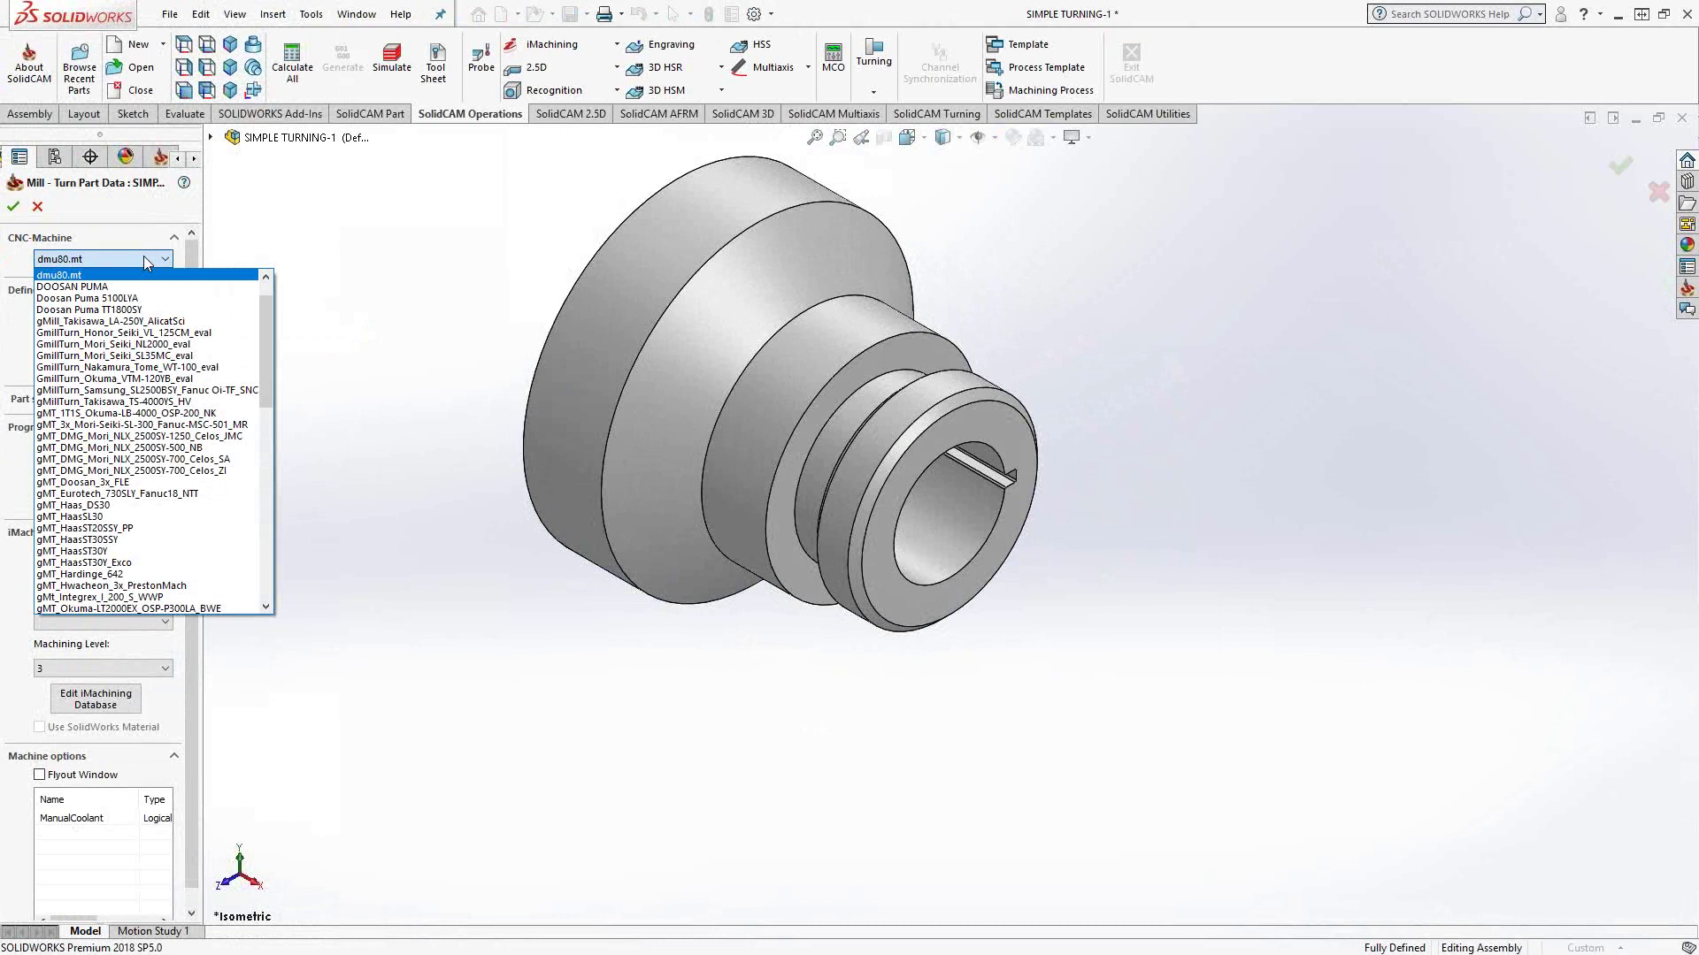
pyautogui.click(386, 293)
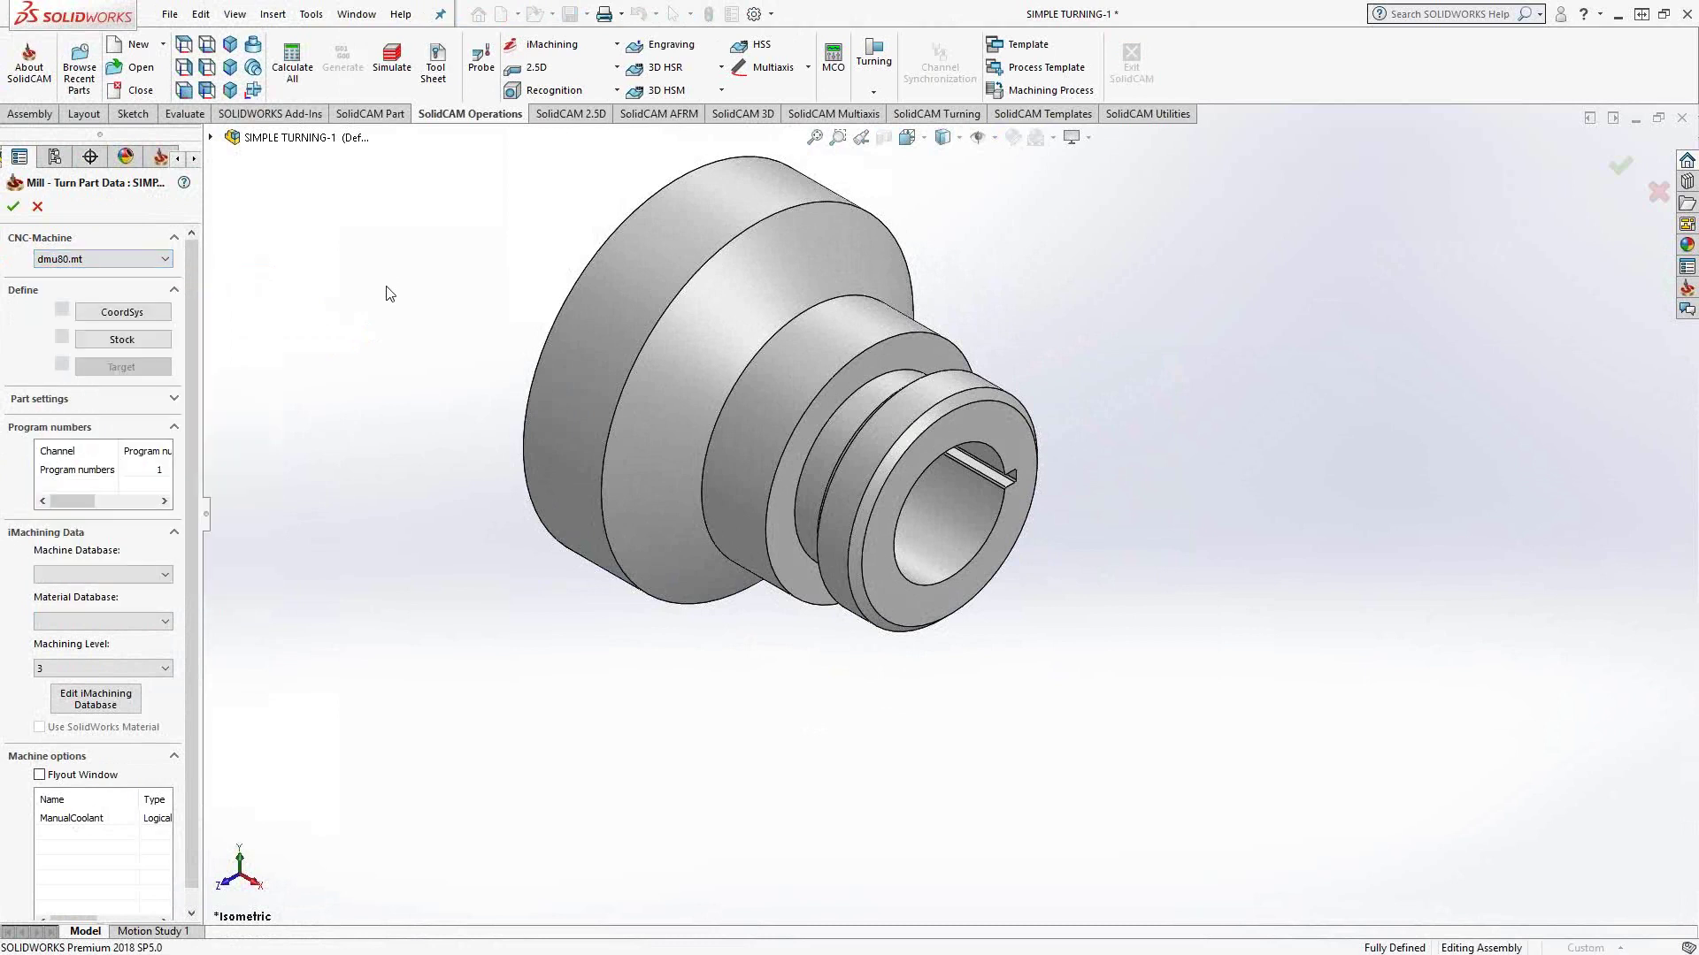
pyautogui.click(129, 312)
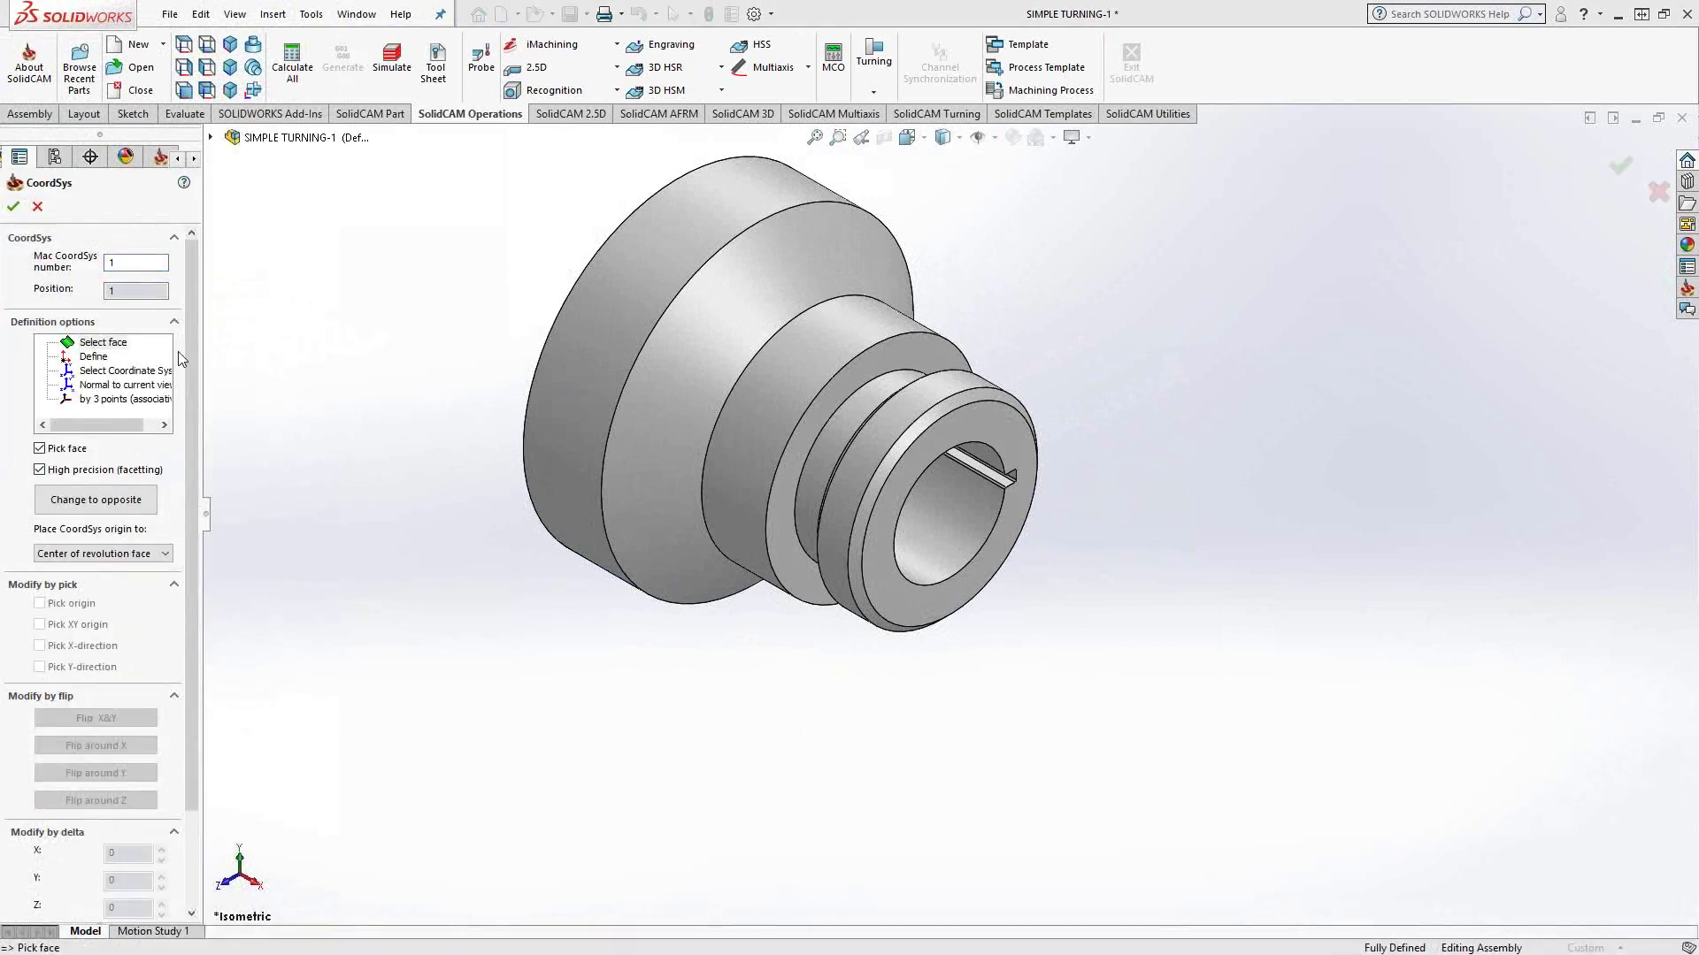
# Keep the origin at the center of revolution face and define CoordSys from a cylinder face
pyautogui.click(156, 555)
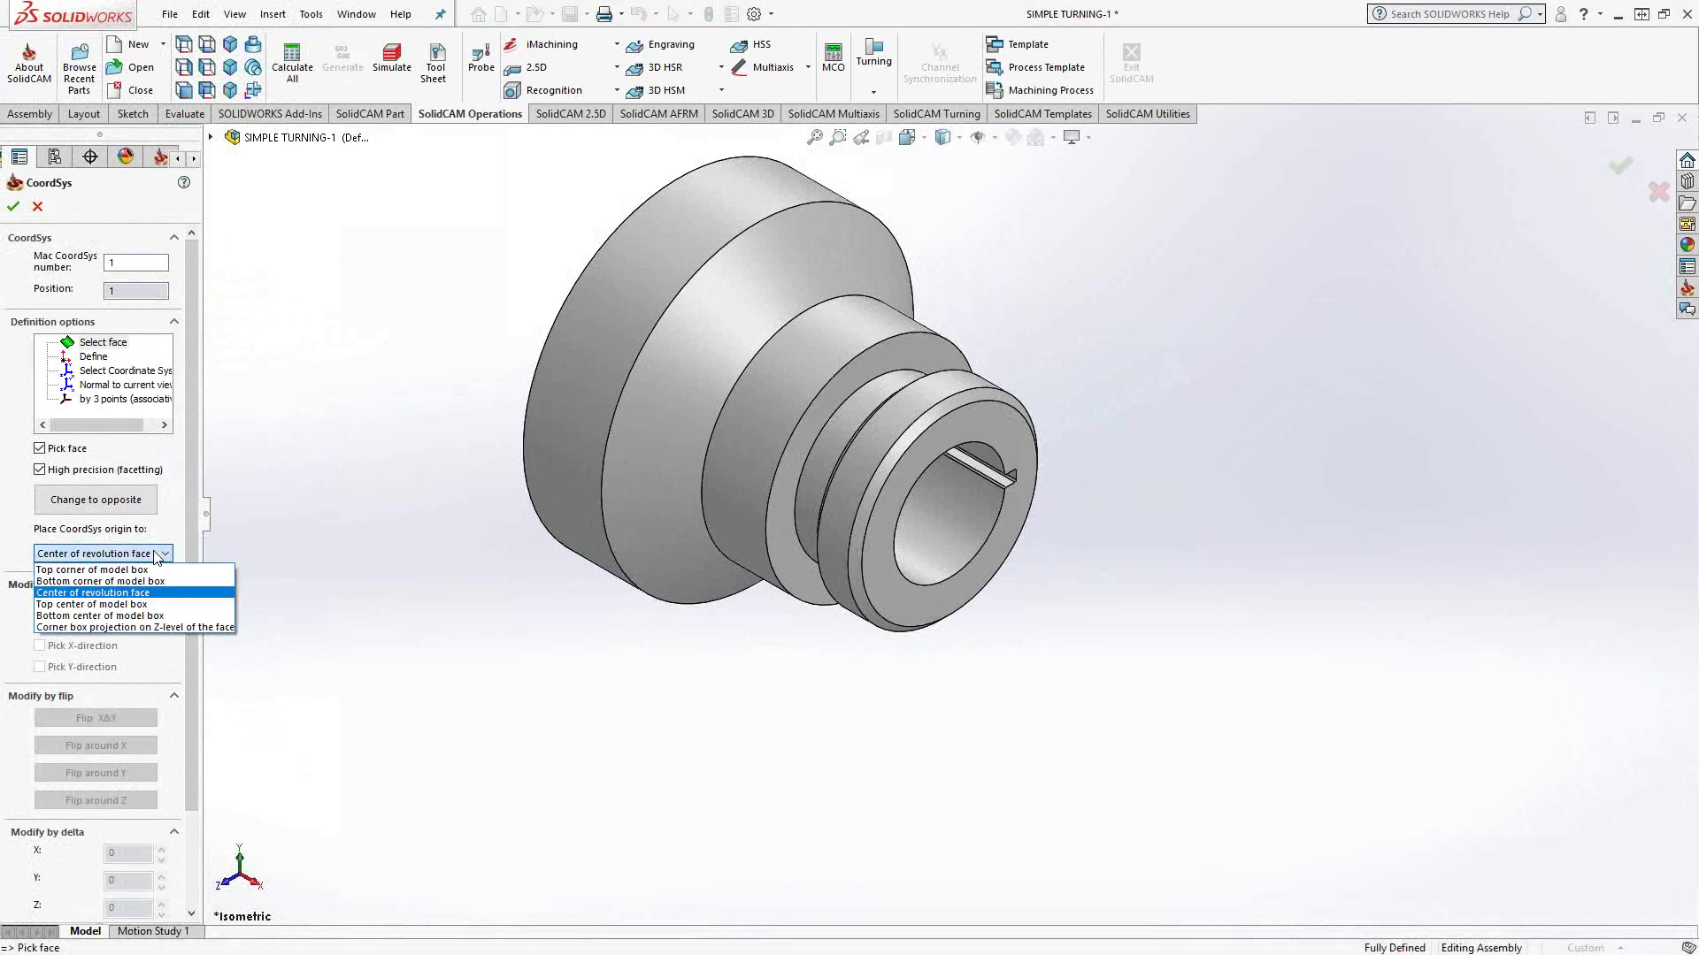
pyautogui.click(118, 593)
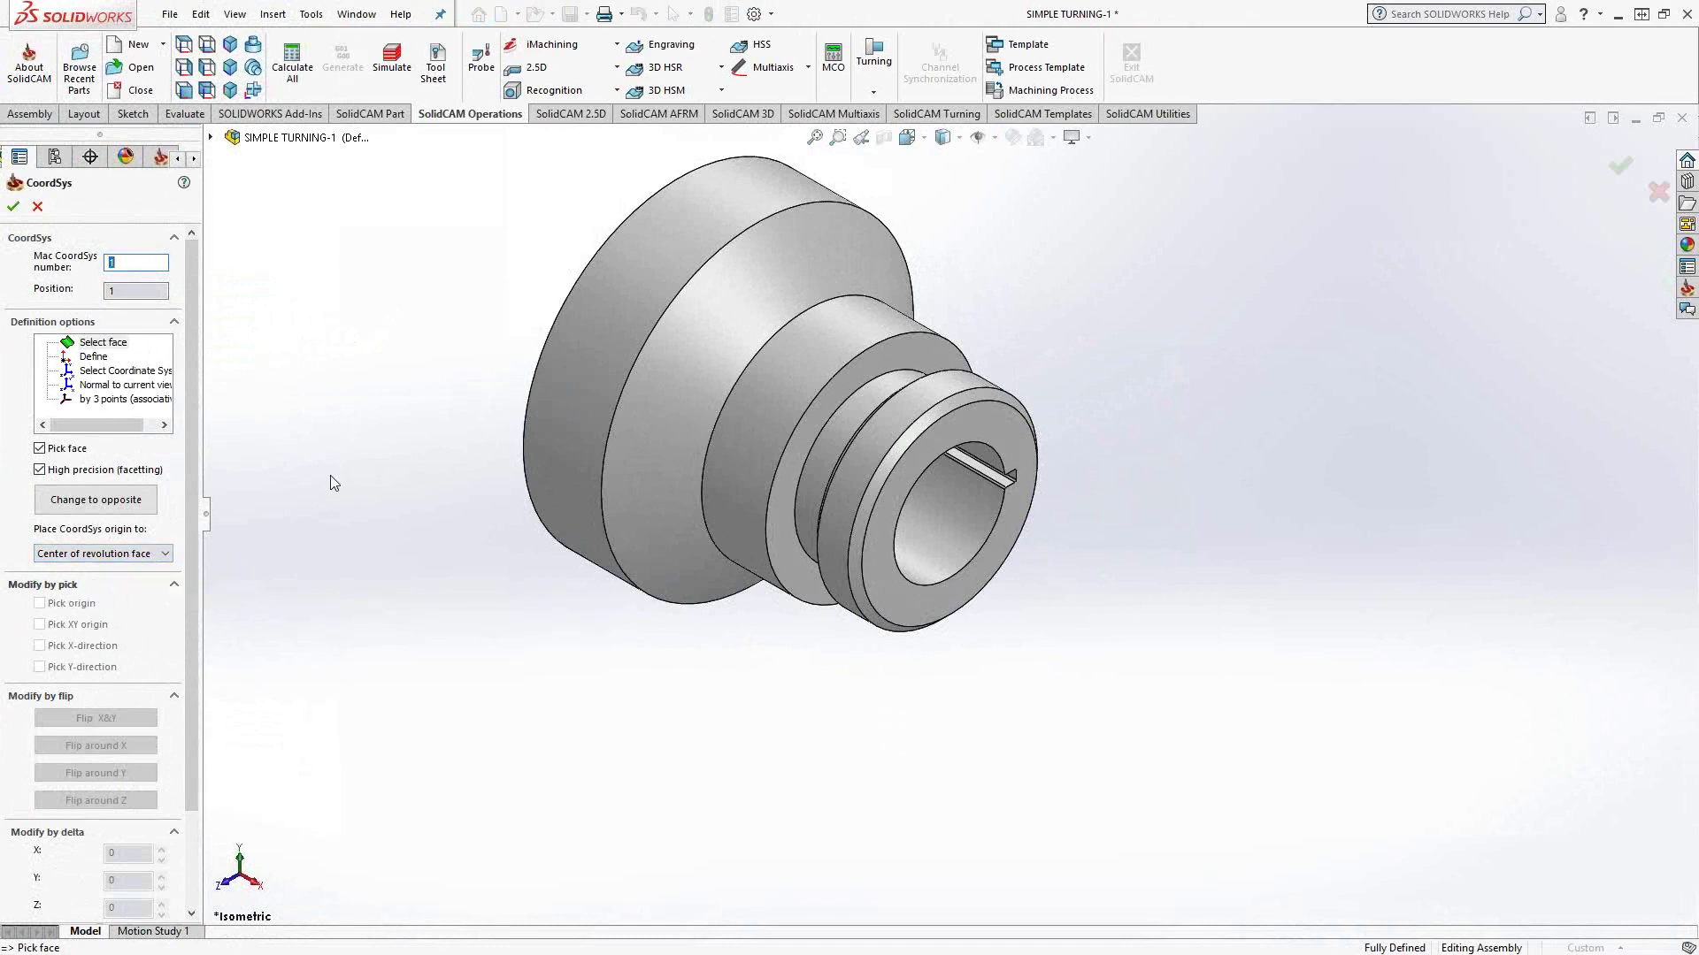
pyautogui.moveTo(534, 288); pyautogui.dragTo(481, 557, button='middle')
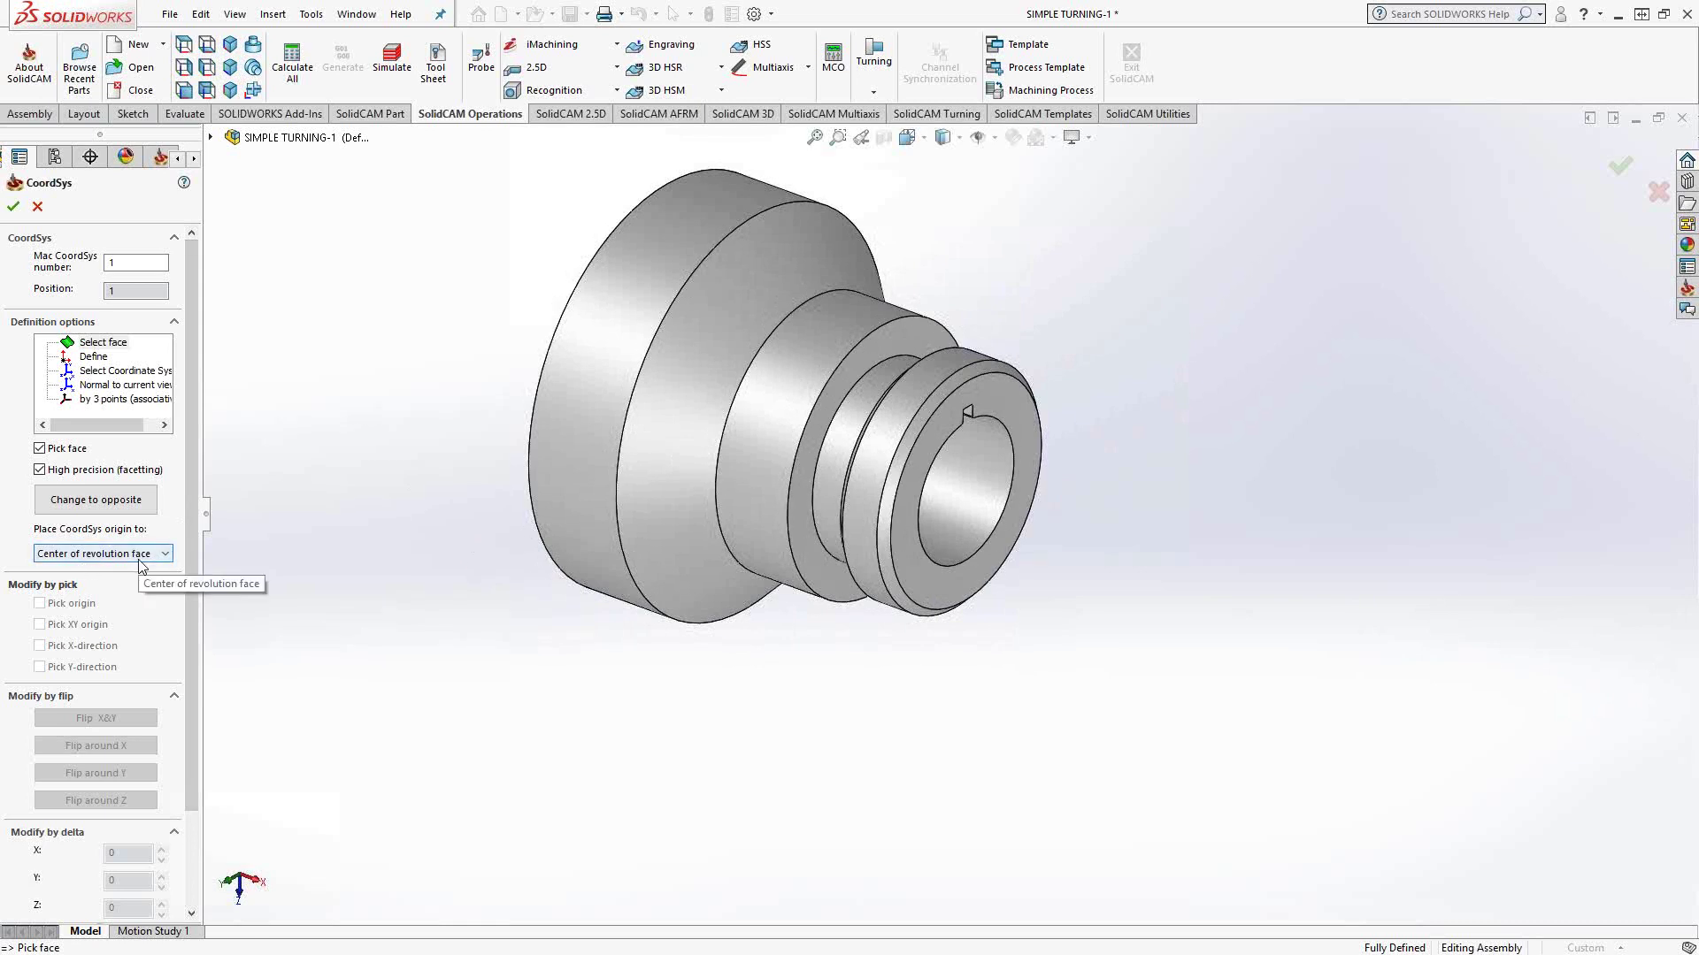
pyautogui.click(99, 344)
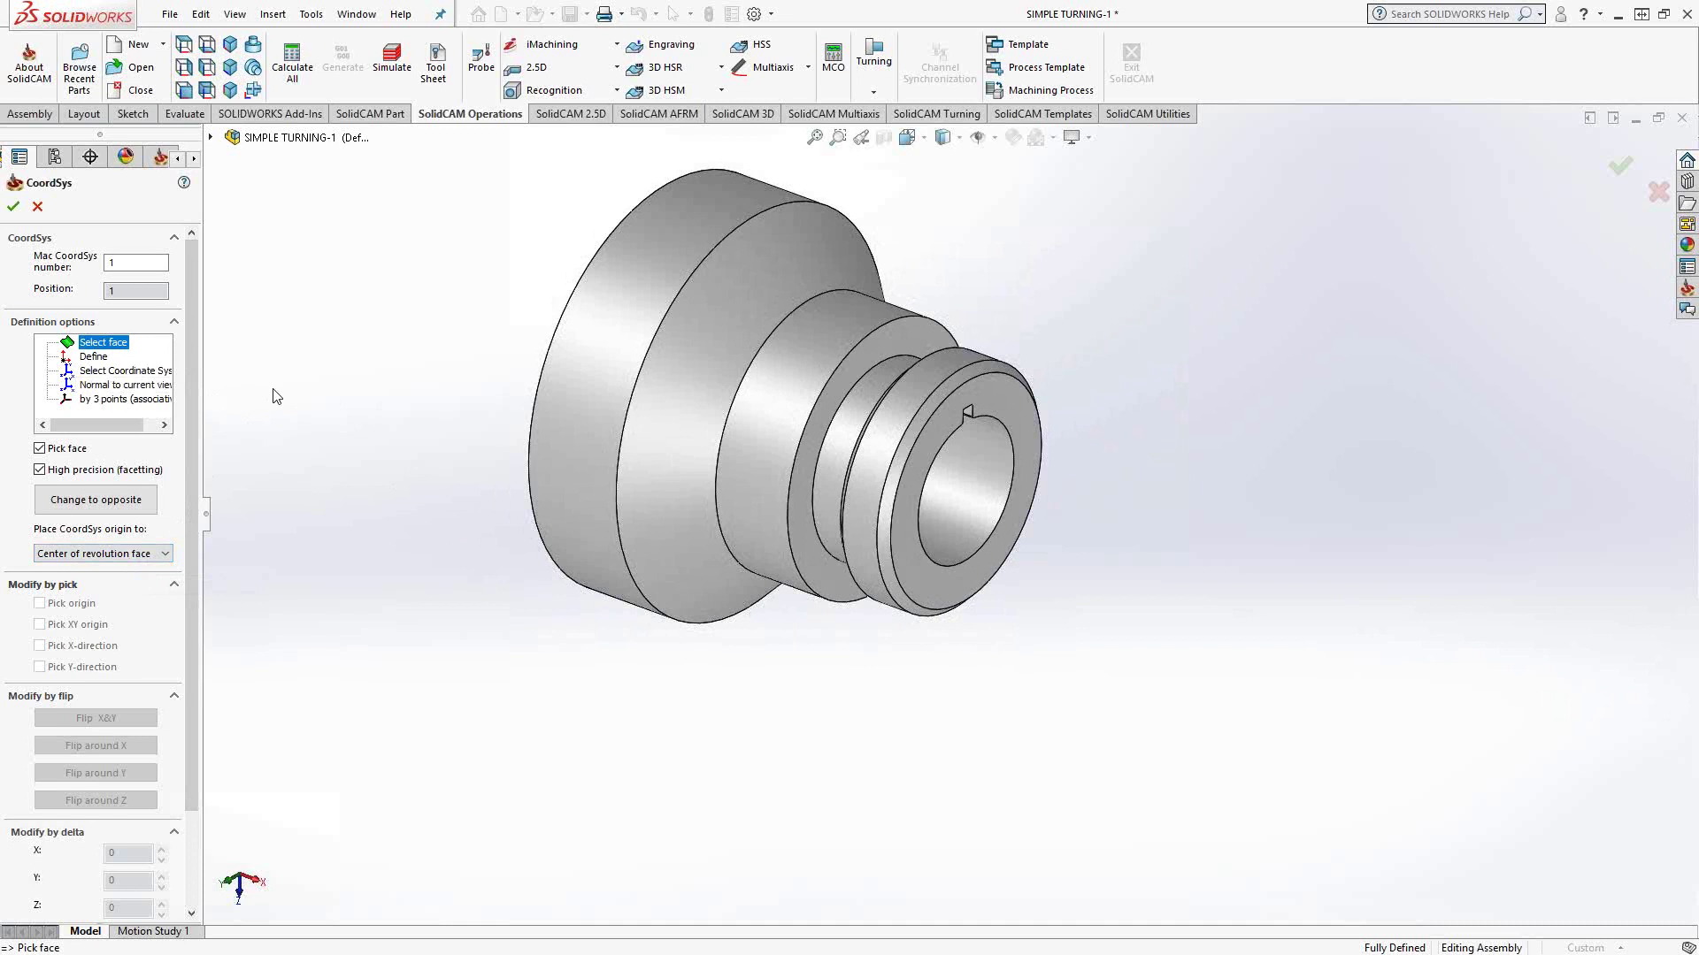
pyautogui.click(598, 323)
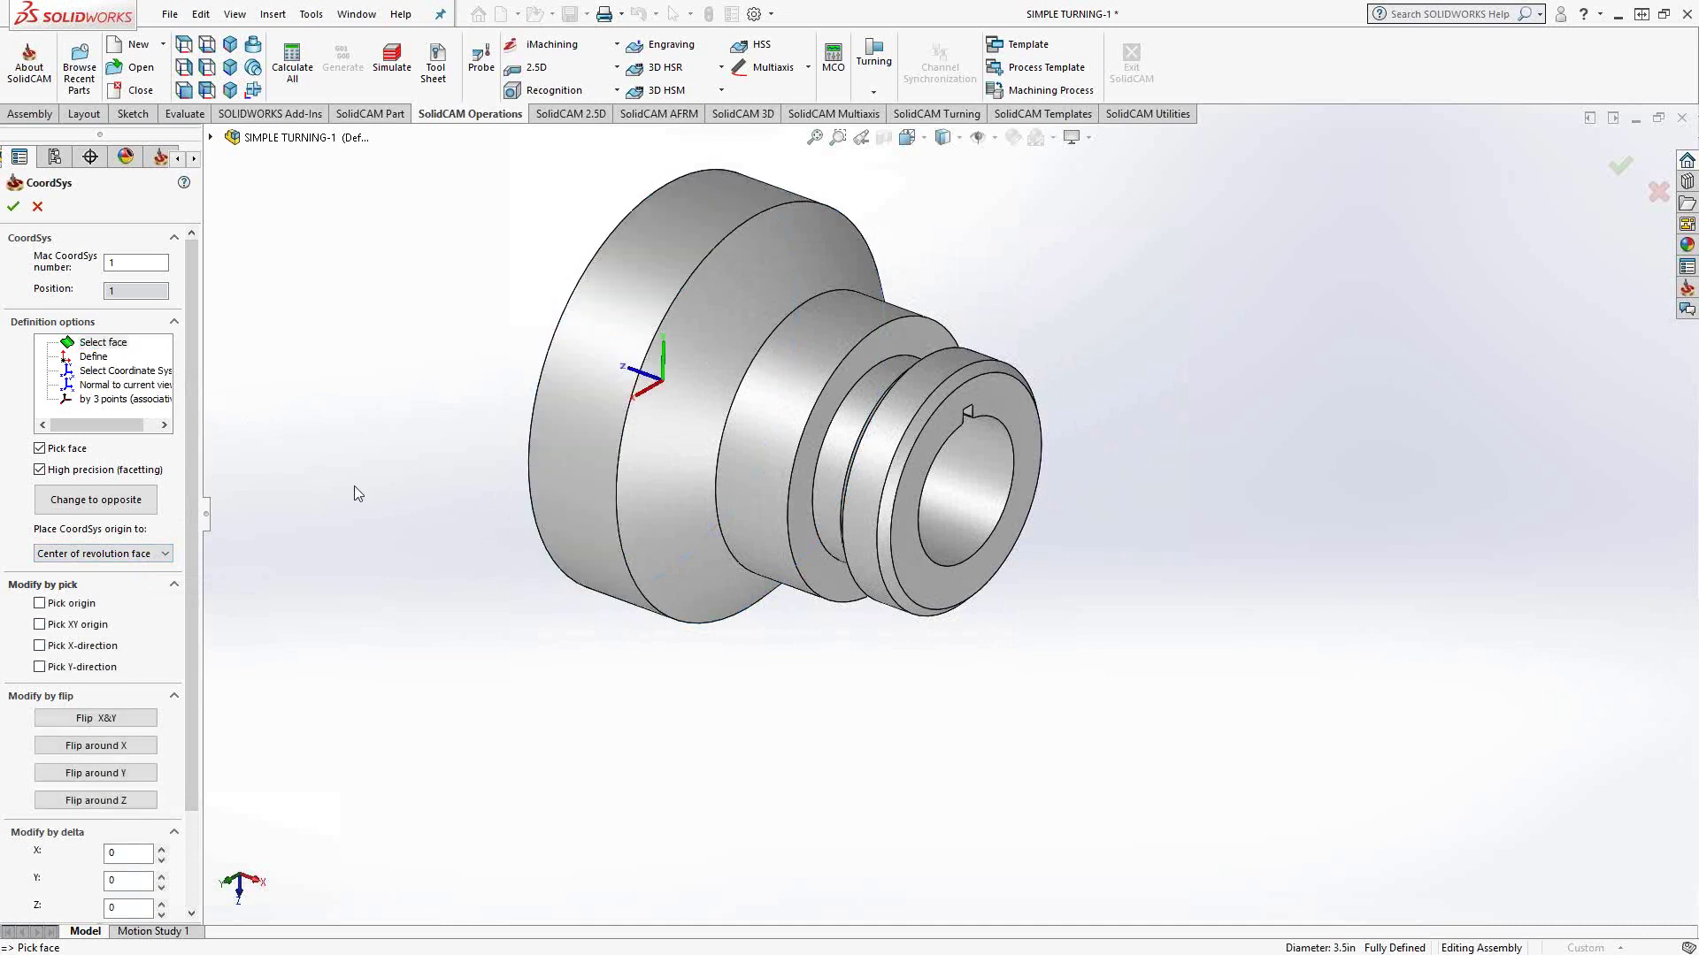
# Move the origin to the small front end face centre and flip it around Z
pyautogui.click(96, 500)
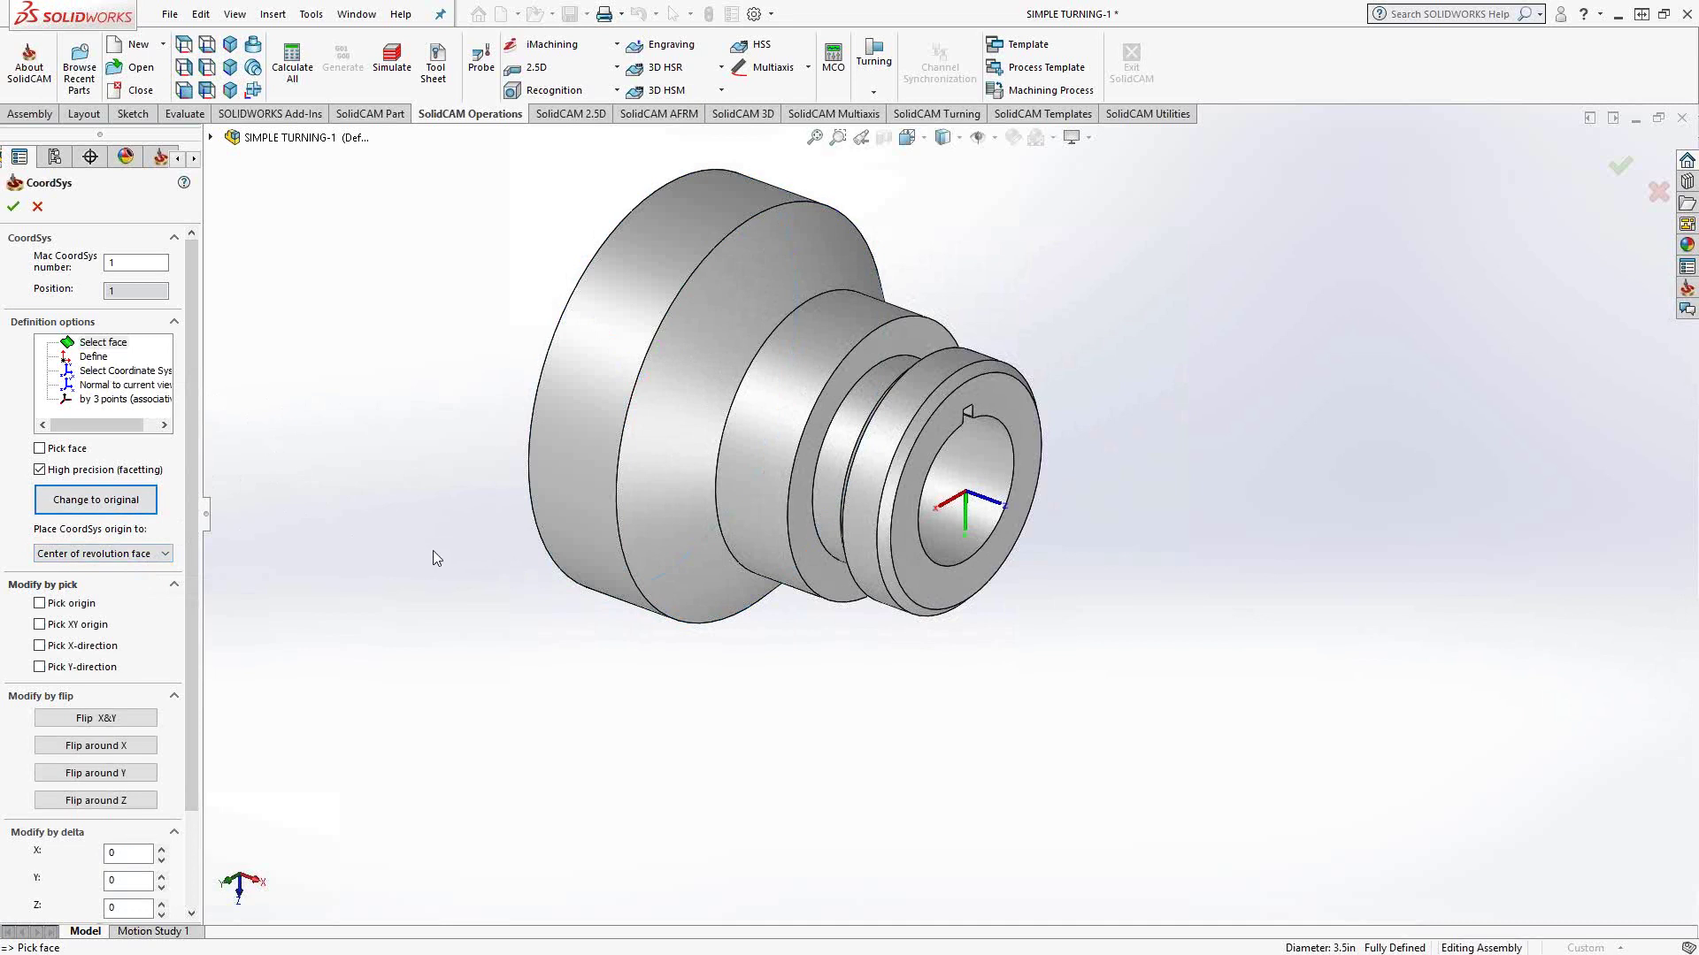
pyautogui.moveTo(458, 506)
pyautogui.mouseDown(button='middle')
pyautogui.moveTo(341, 407)
pyautogui.moveTo(390, 485)
pyautogui.moveTo(424, 474)
pyautogui.moveTo(431, 489)
pyautogui.mouseUp(button='middle')
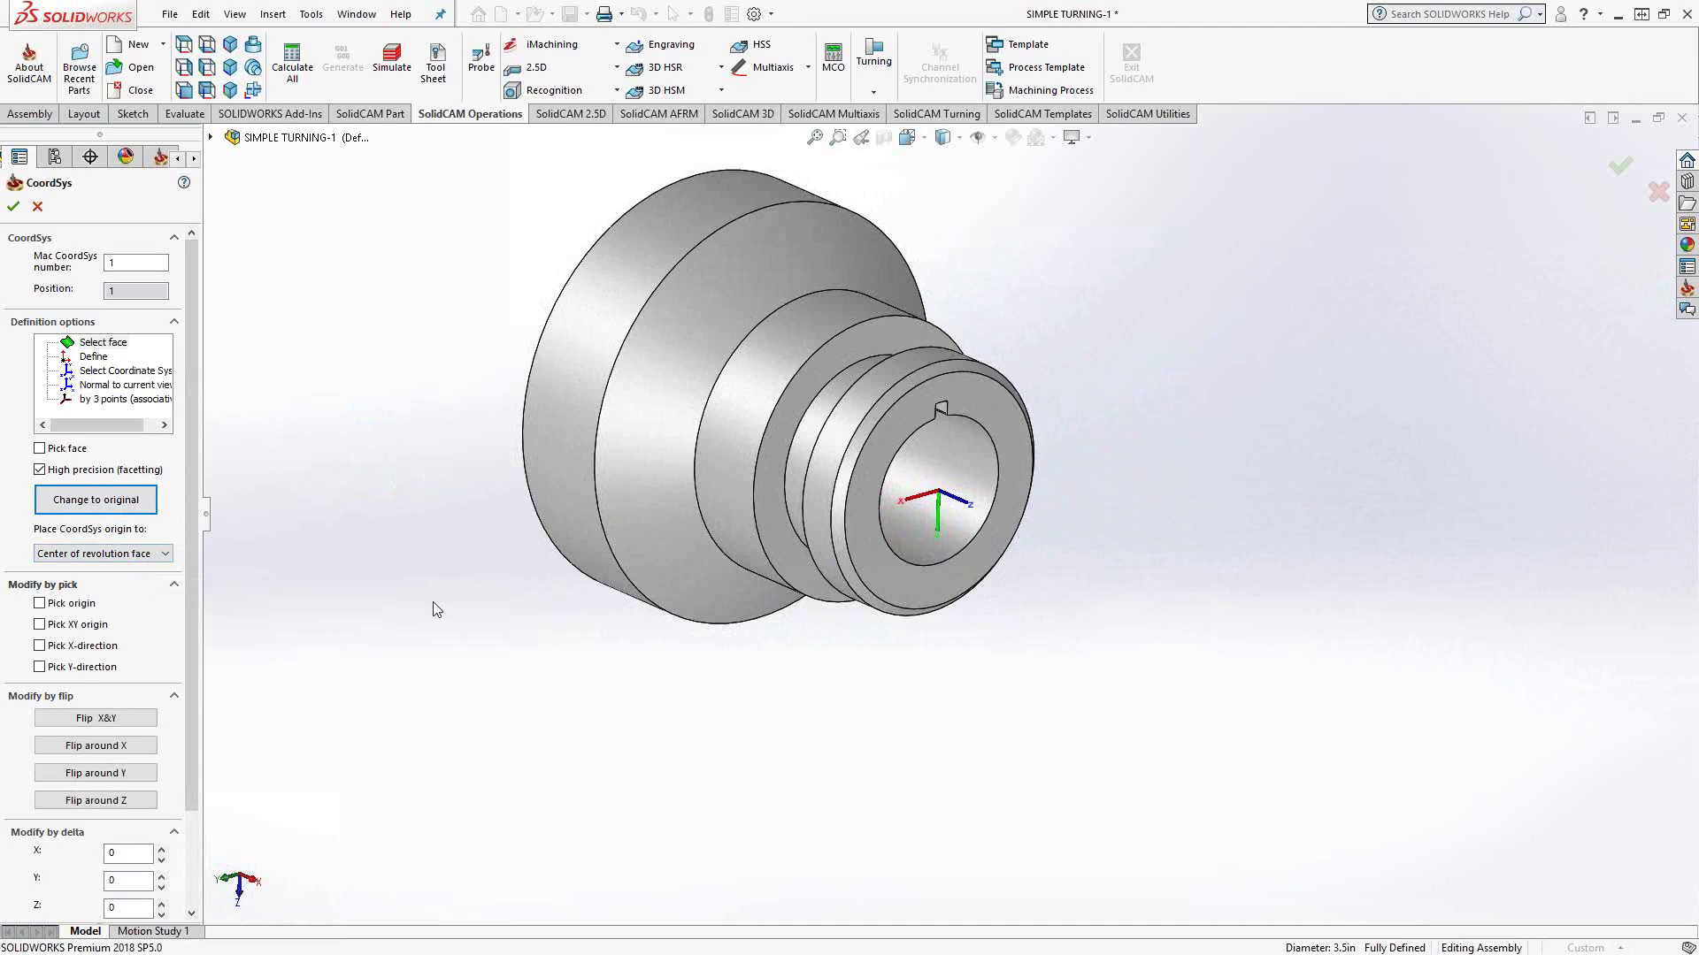
pyautogui.scroll(-2, 183, 751)
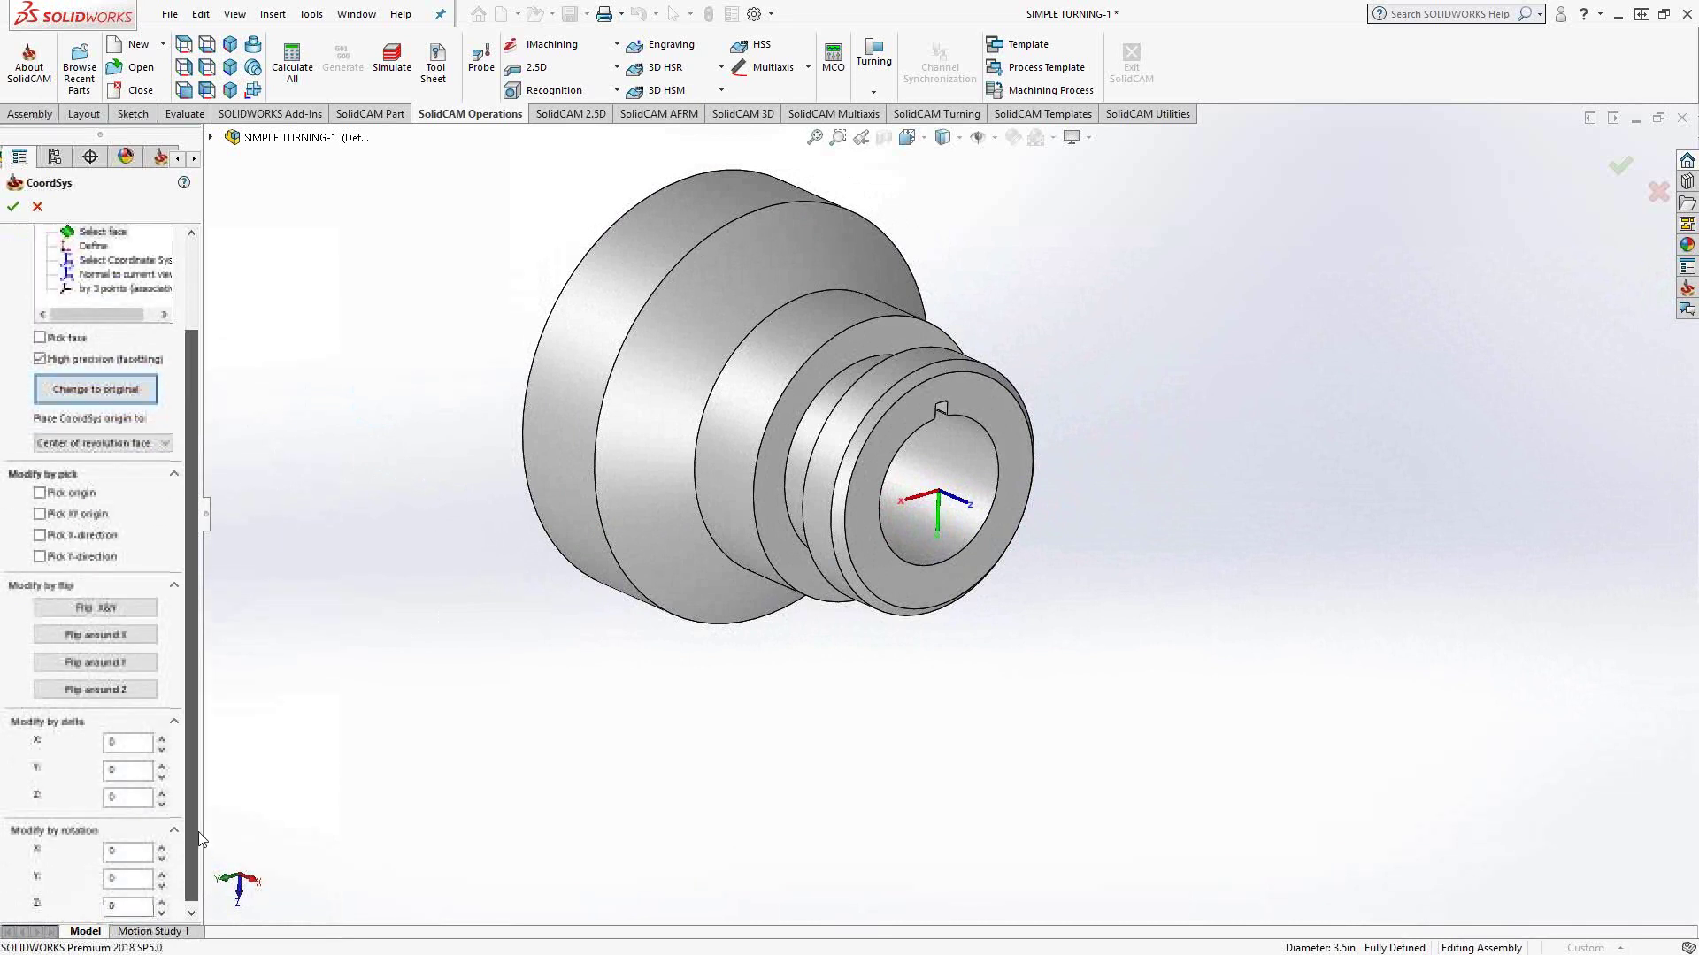
pyautogui.click(835, 486)
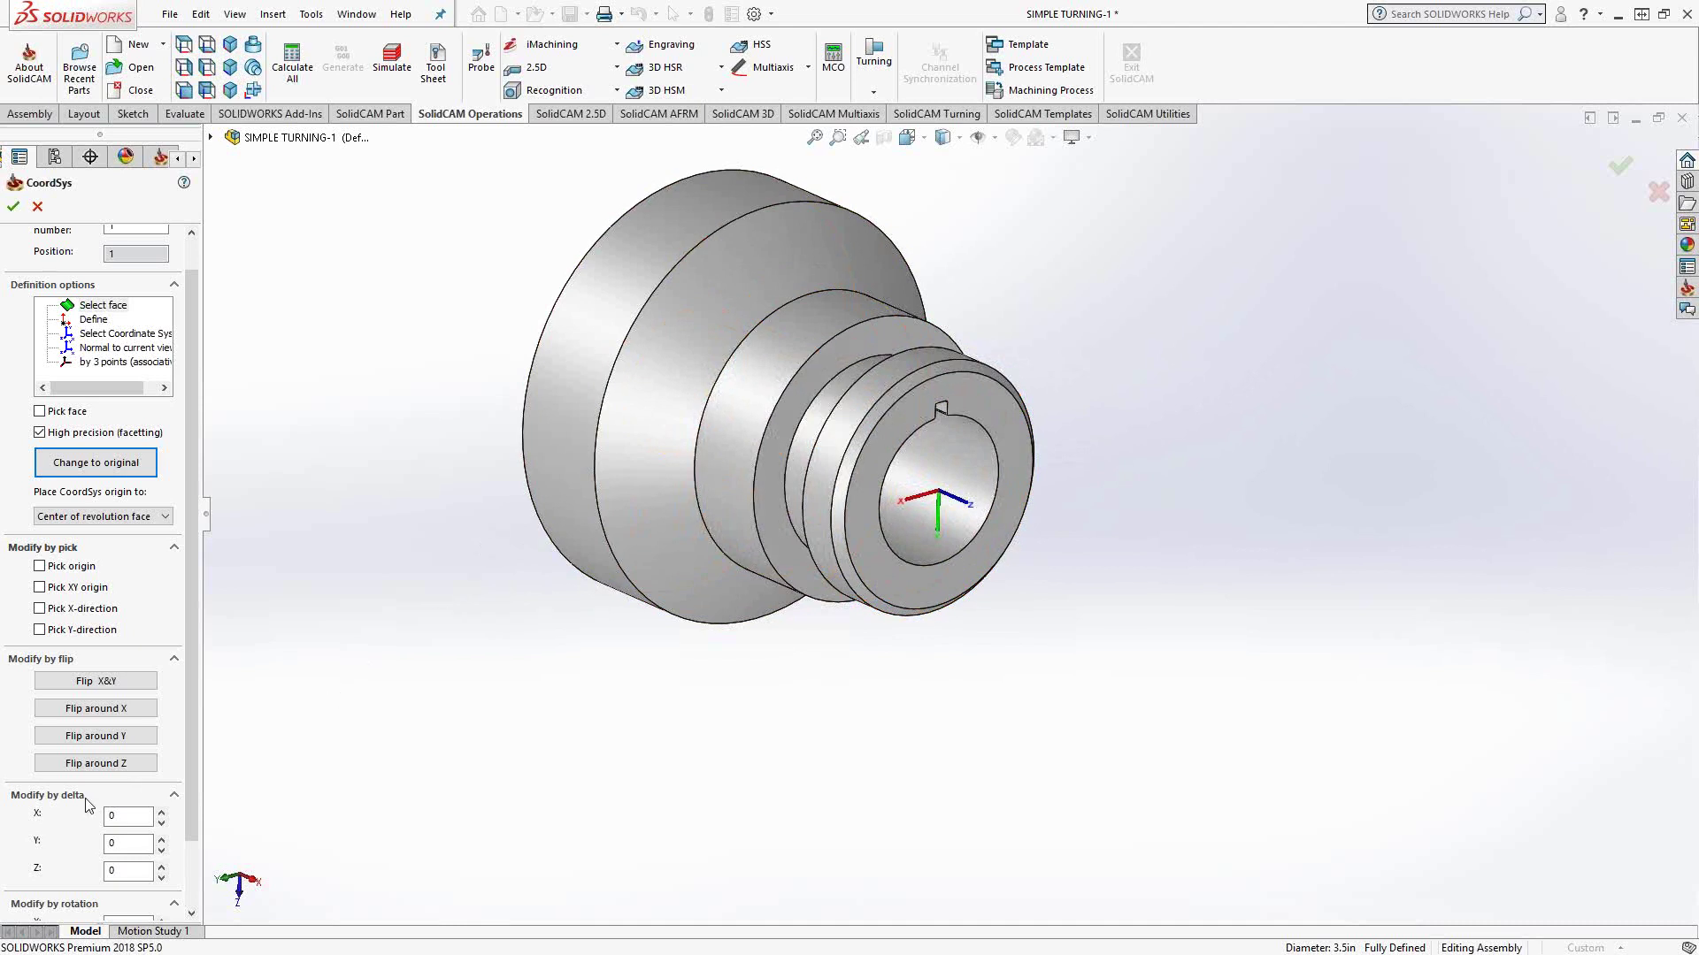
pyautogui.click(109, 765)
pyautogui.click(108, 765)
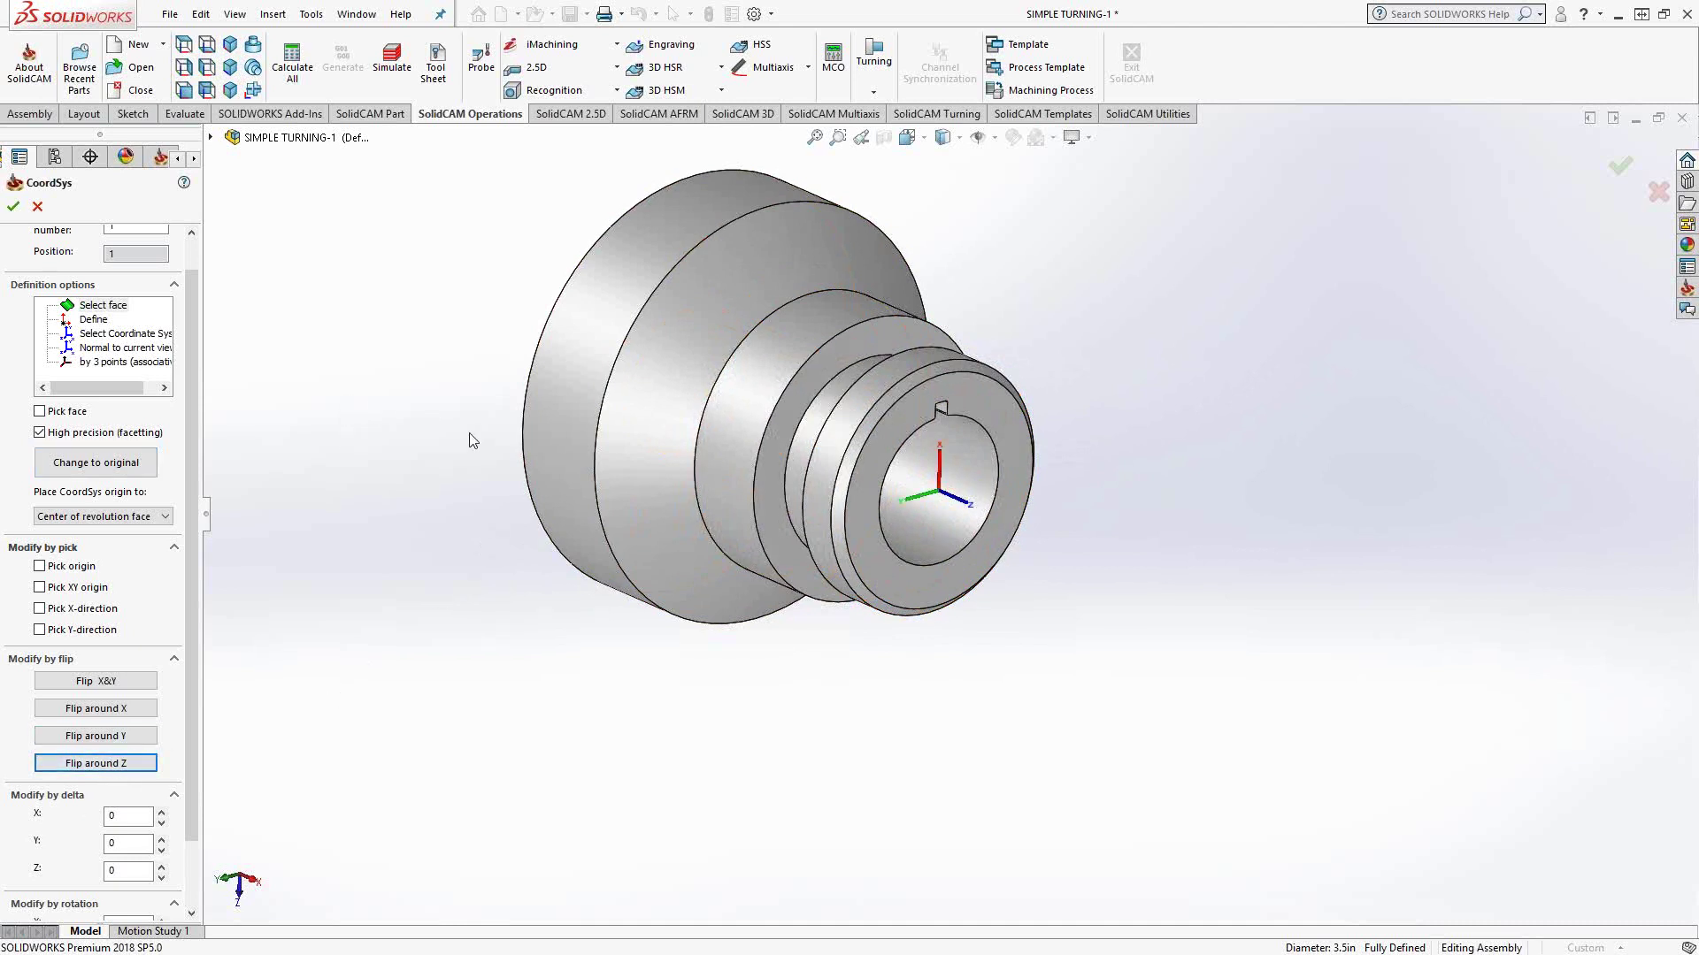
# Confirm the coordinate system and the Mill-Turn Part Data settings
pyautogui.moveTo(460, 433); pyautogui.dragTo(442, 398, button='middle')
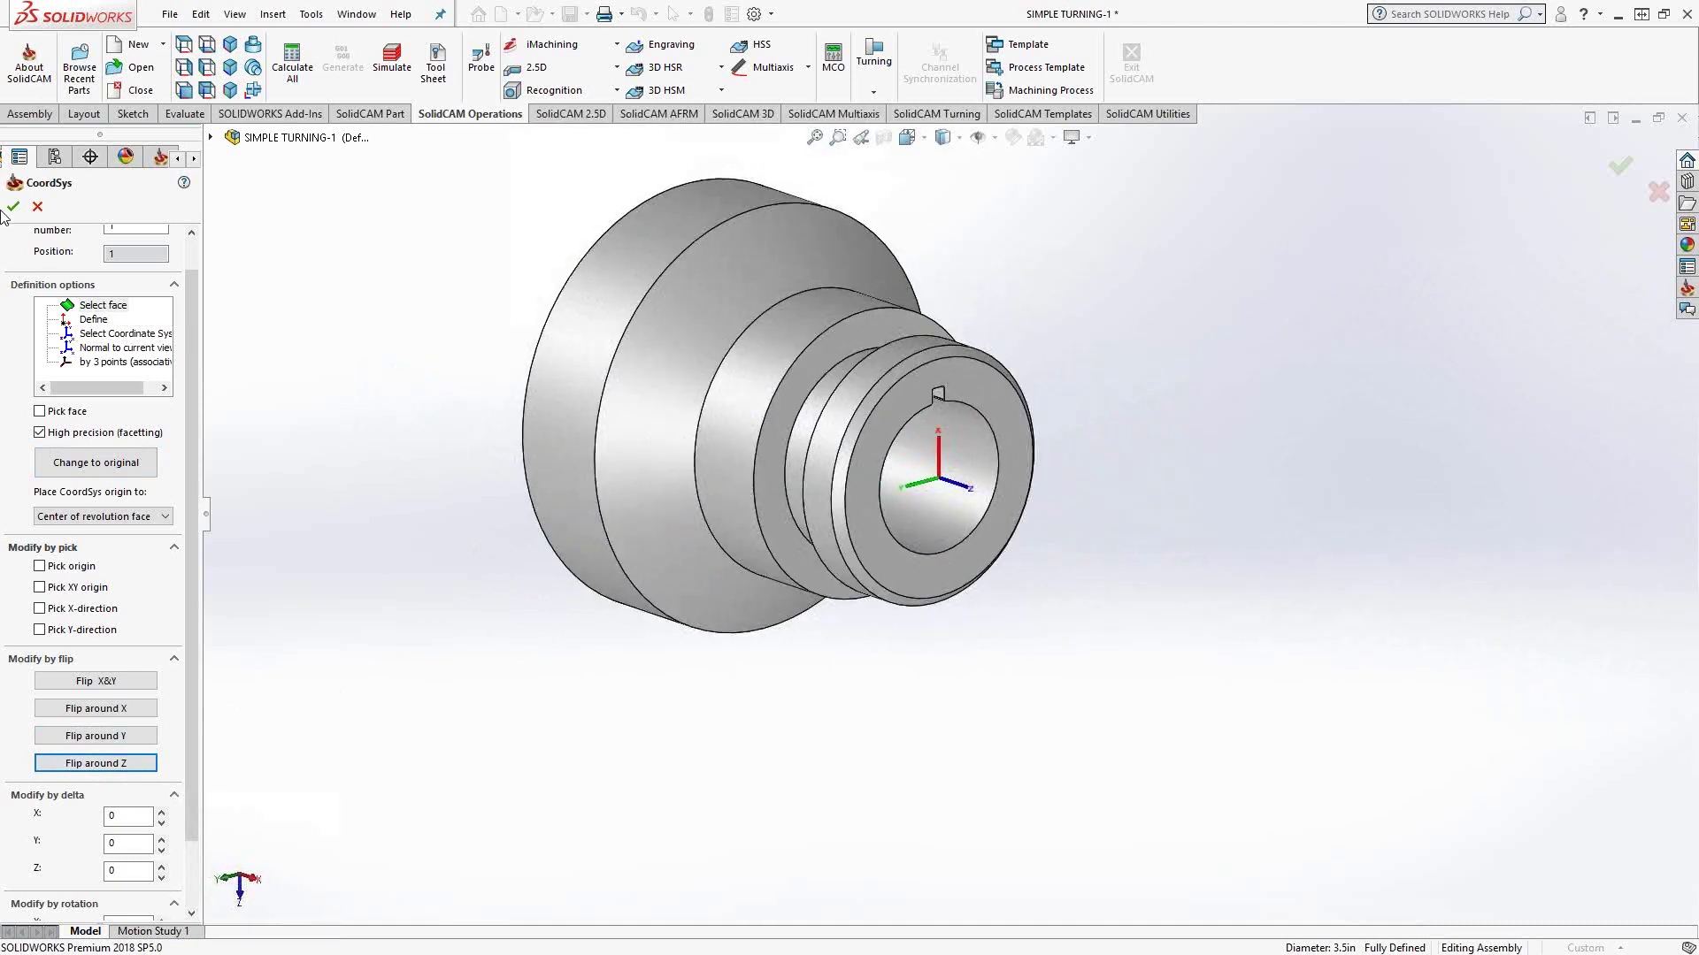
pyautogui.press('Return')
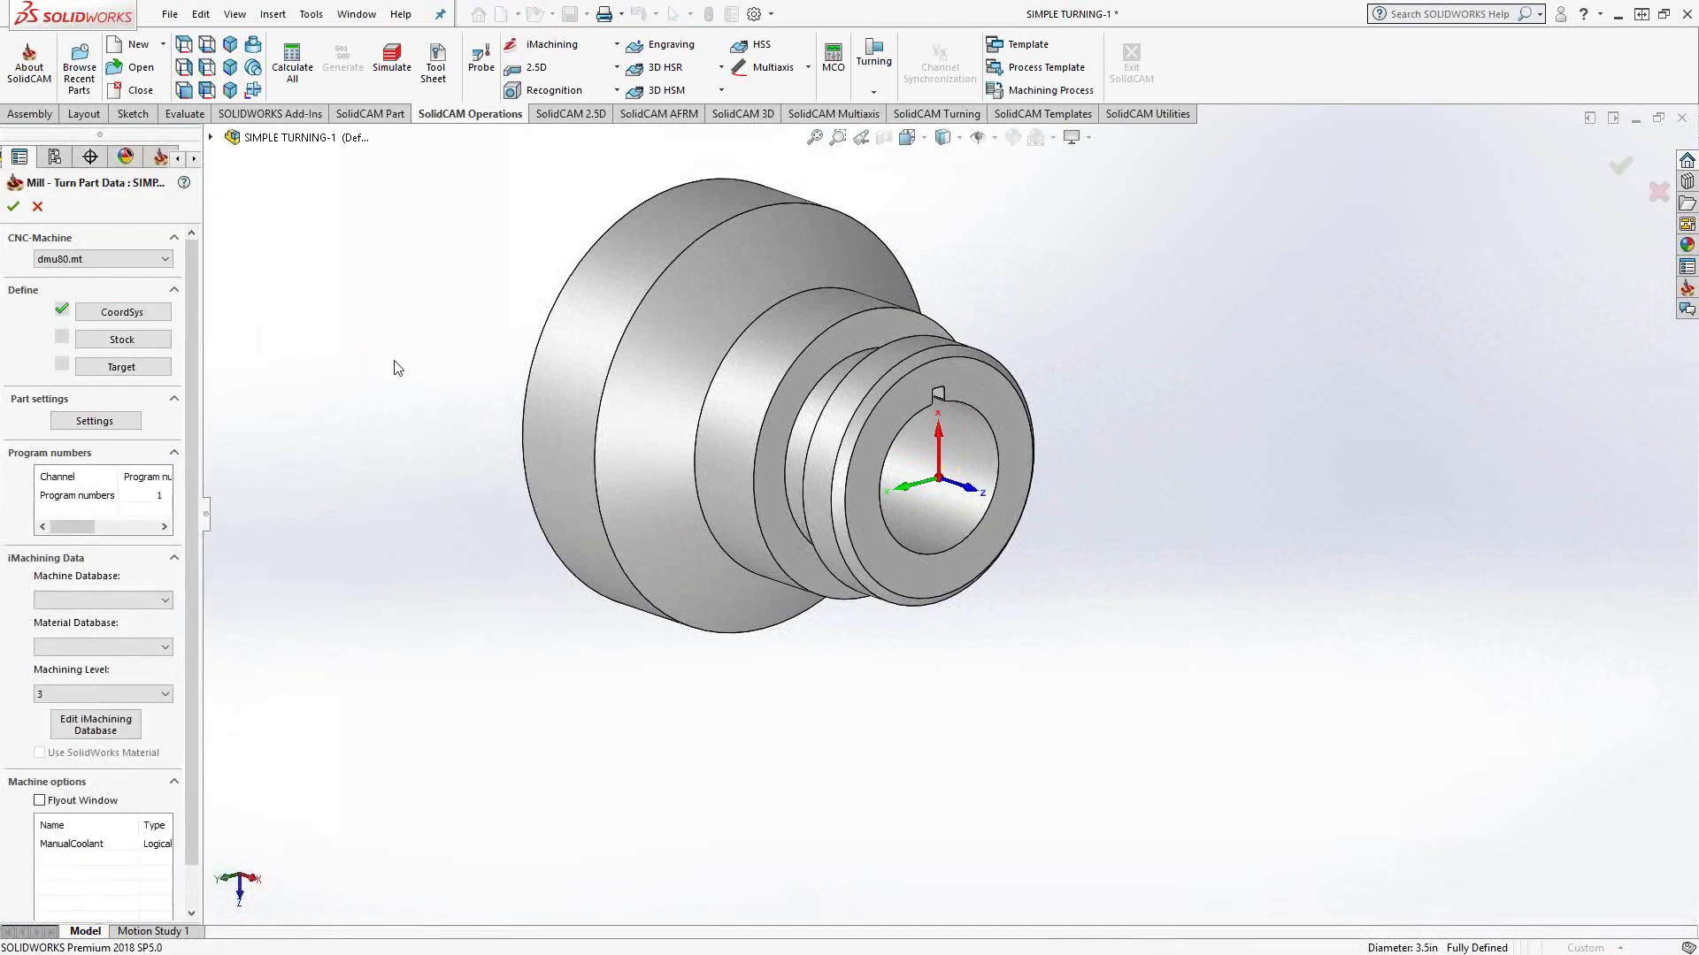
pyautogui.press('Return')
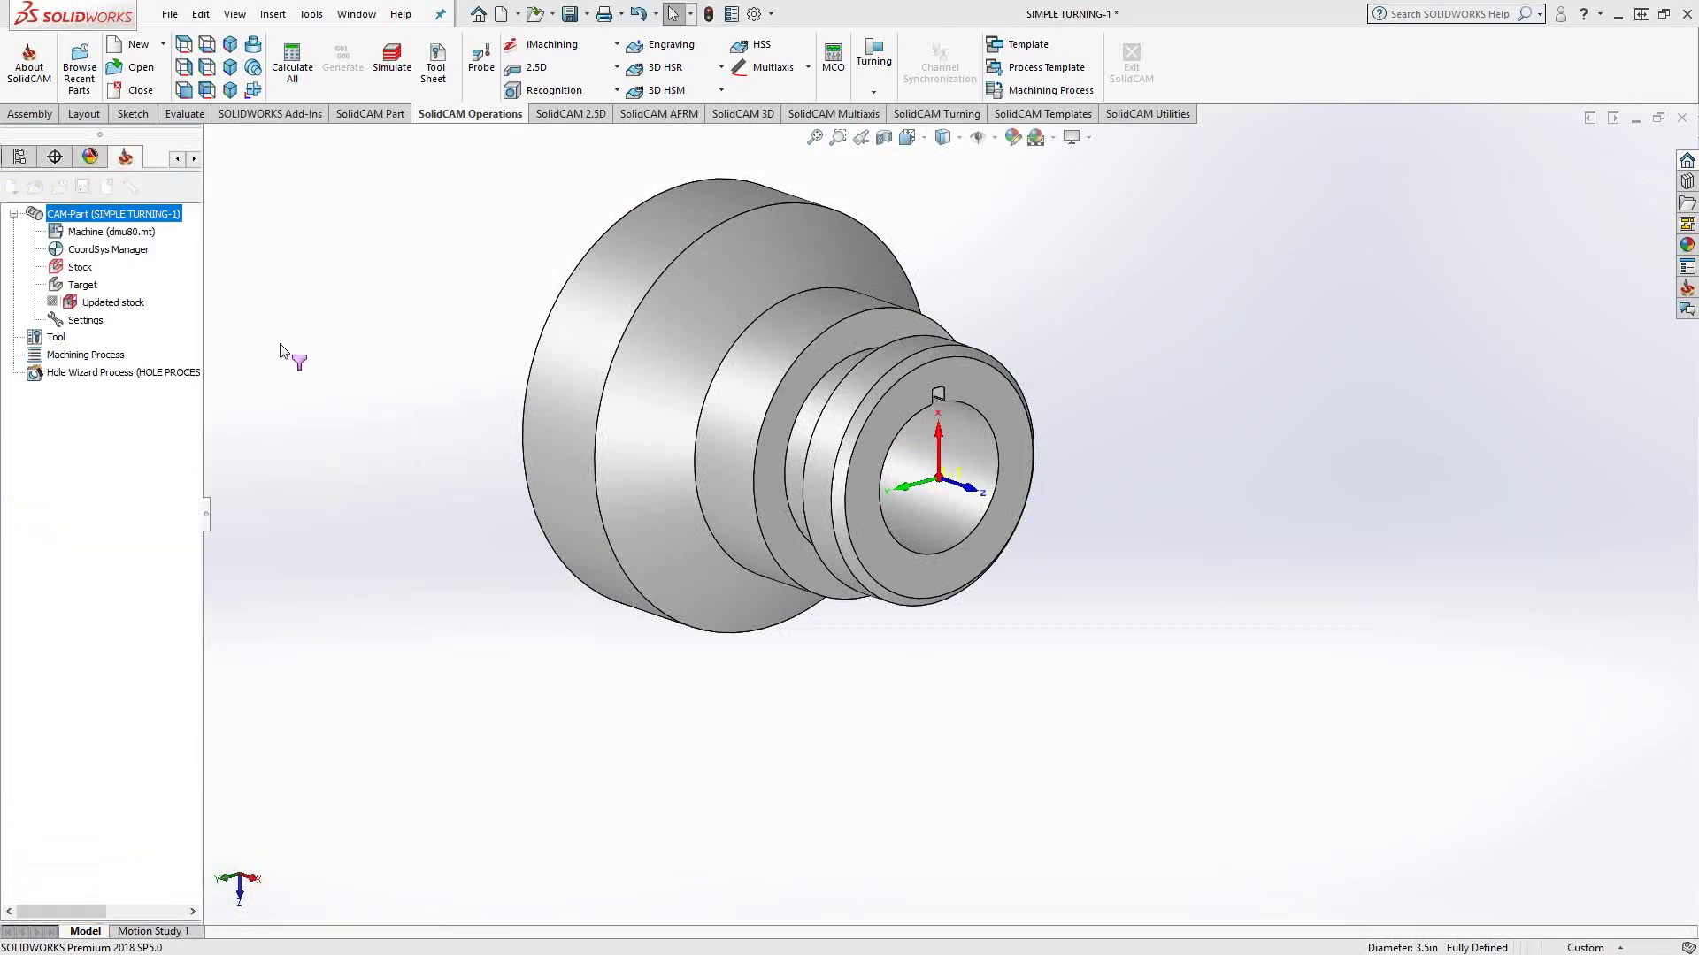
# Define a Cylinder stock from the part solid and review its Right, Left and External offsets
pyautogui.click(176, 334)
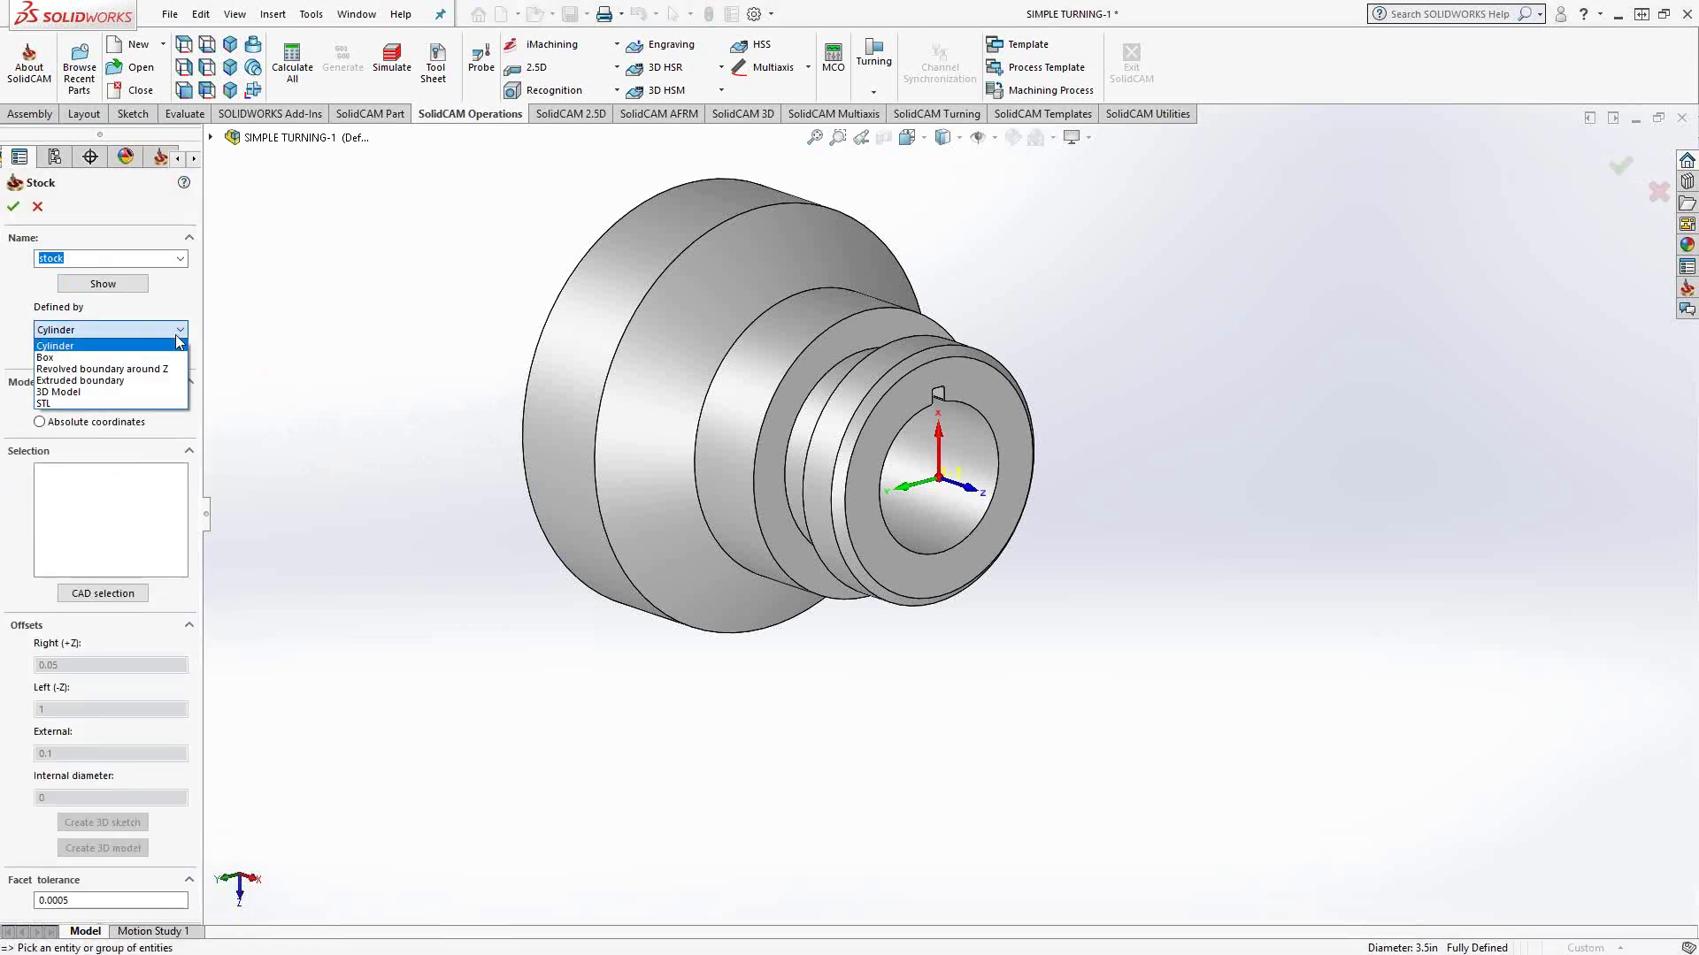
pyautogui.click(75, 346)
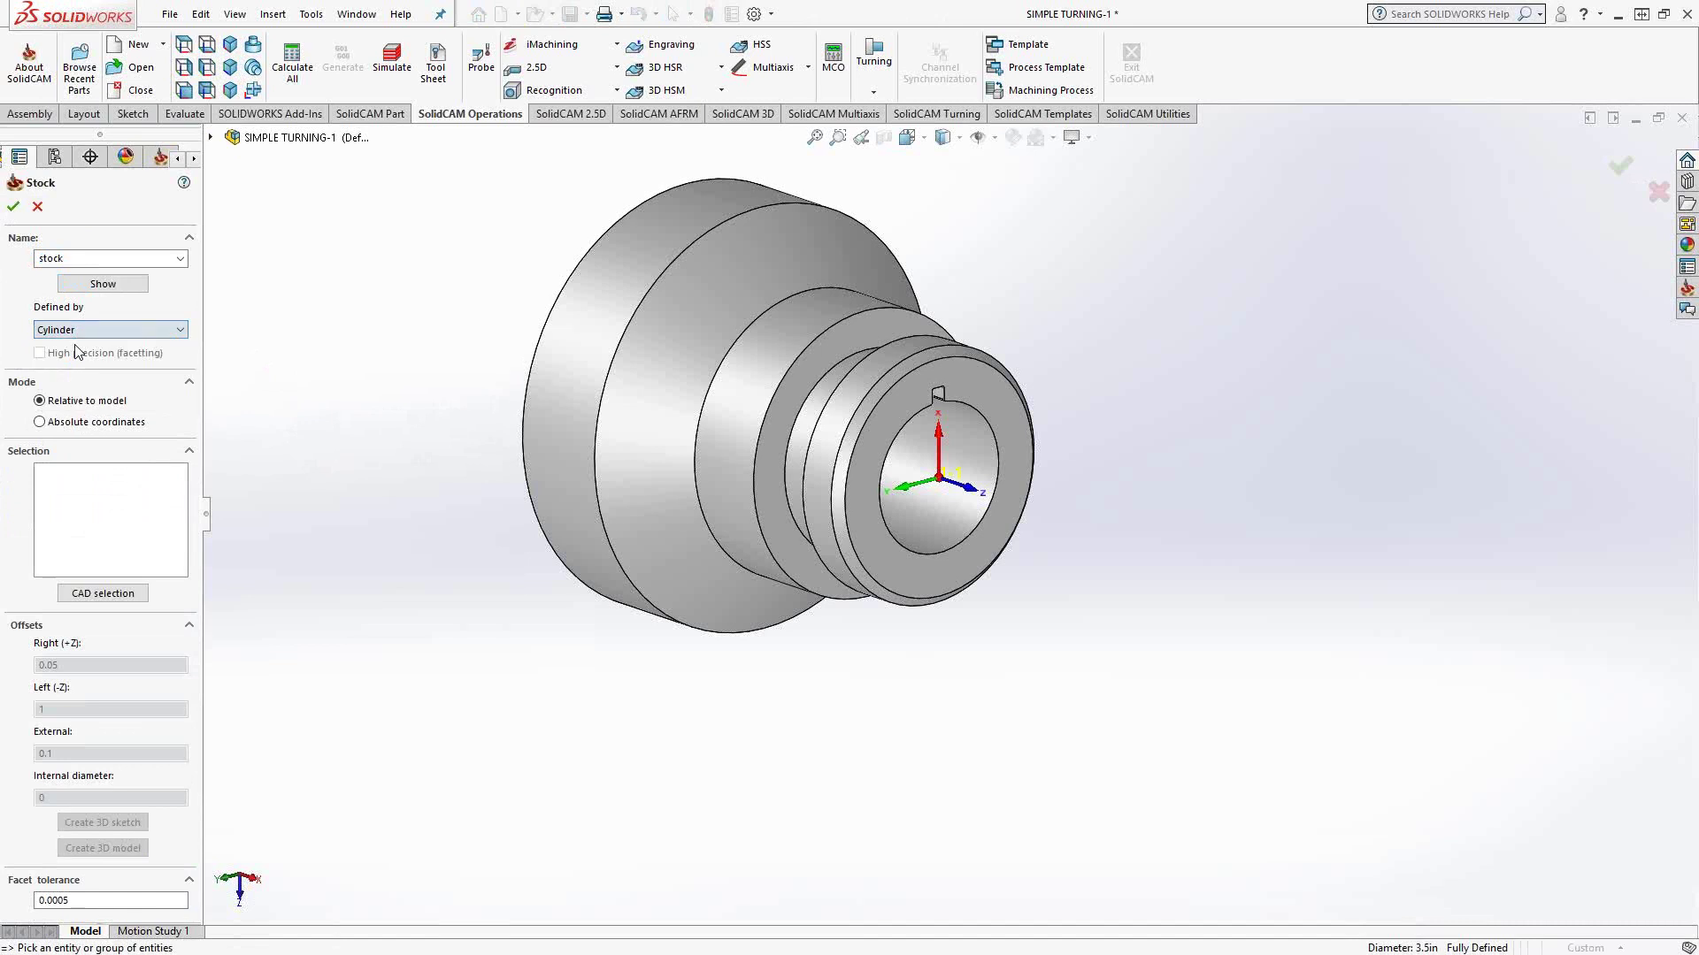
pyautogui.click(600, 338)
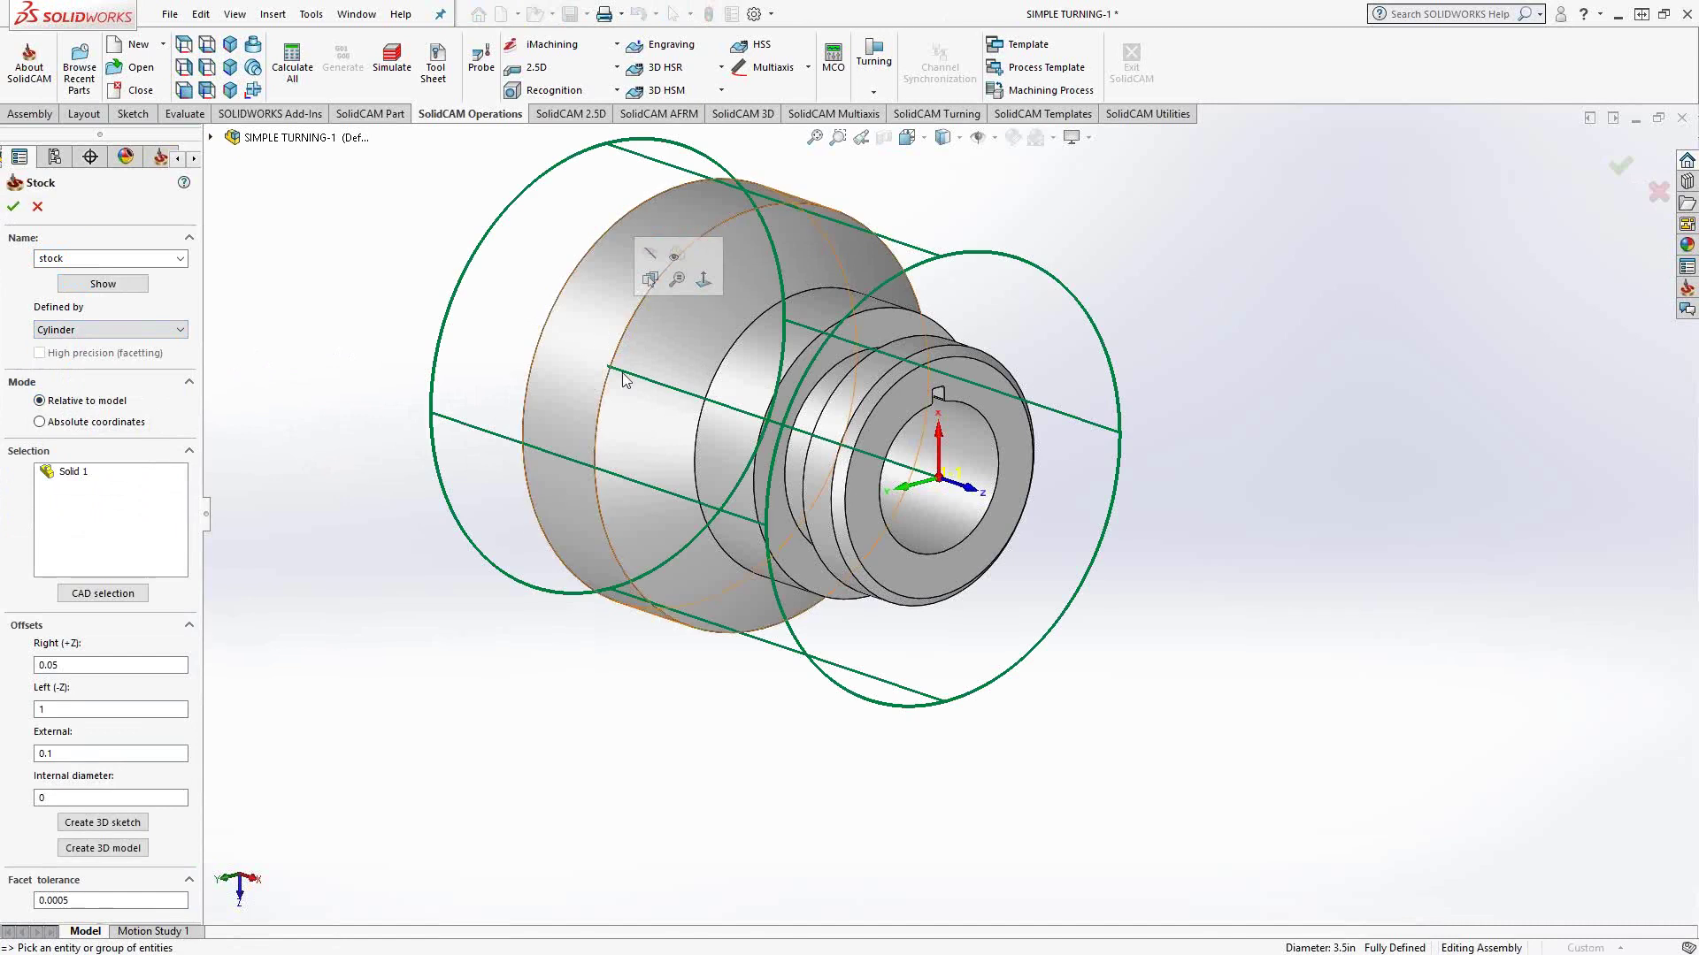
pyautogui.moveTo(637, 379); pyautogui.dragTo(671, 423, button='middle')
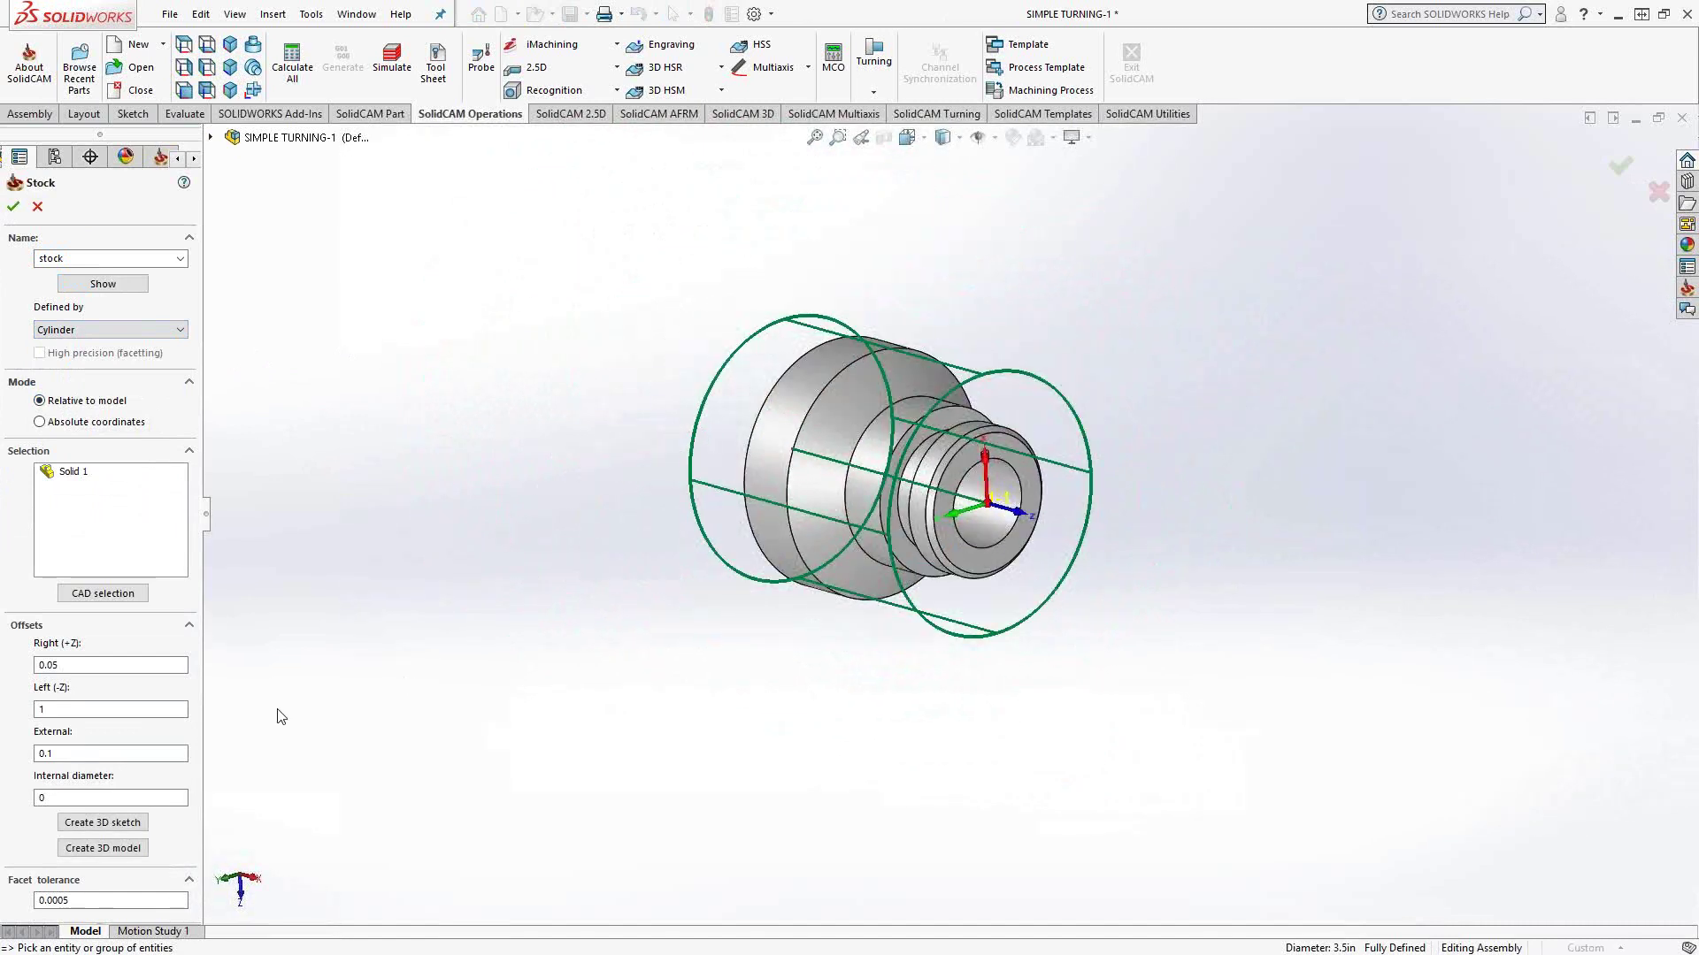
pyautogui.moveTo(86, 663); pyautogui.dragTo(2, 668)
pyautogui.moveTo(53, 711); pyautogui.dragTo(9, 718)
pyautogui.moveTo(683, 520); pyautogui.dragTo(723, 653, button='middle')
pyautogui.moveTo(88, 753); pyautogui.dragTo(3, 763)
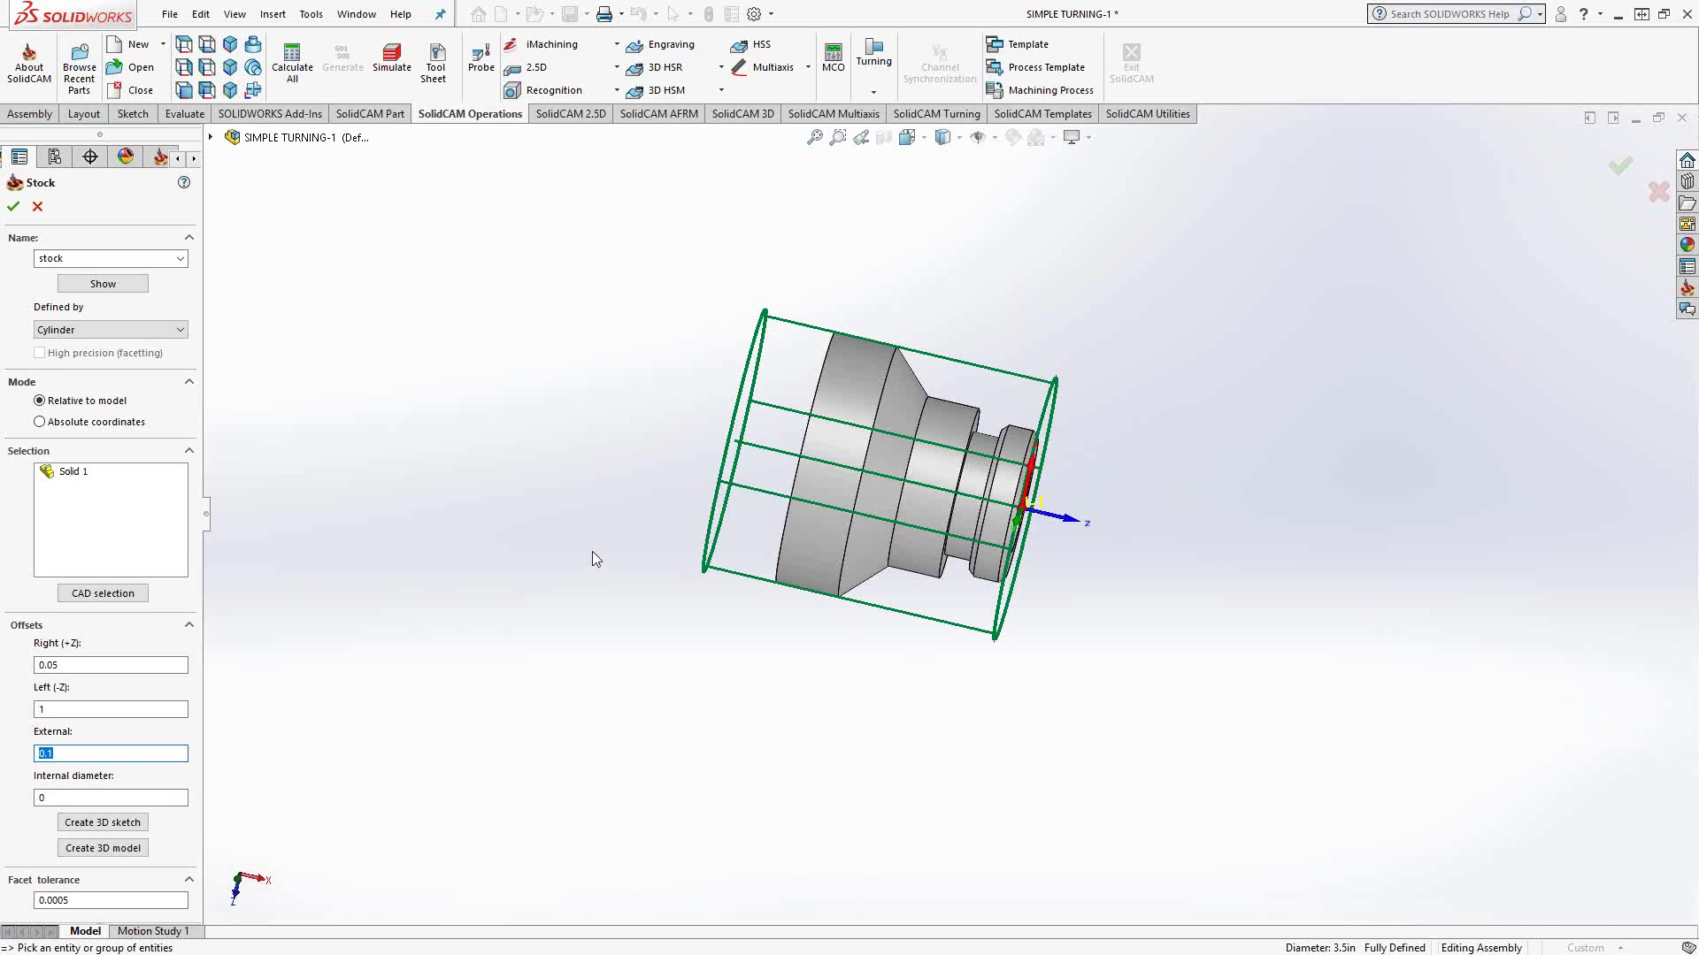
pyautogui.middleClick(878, 361)
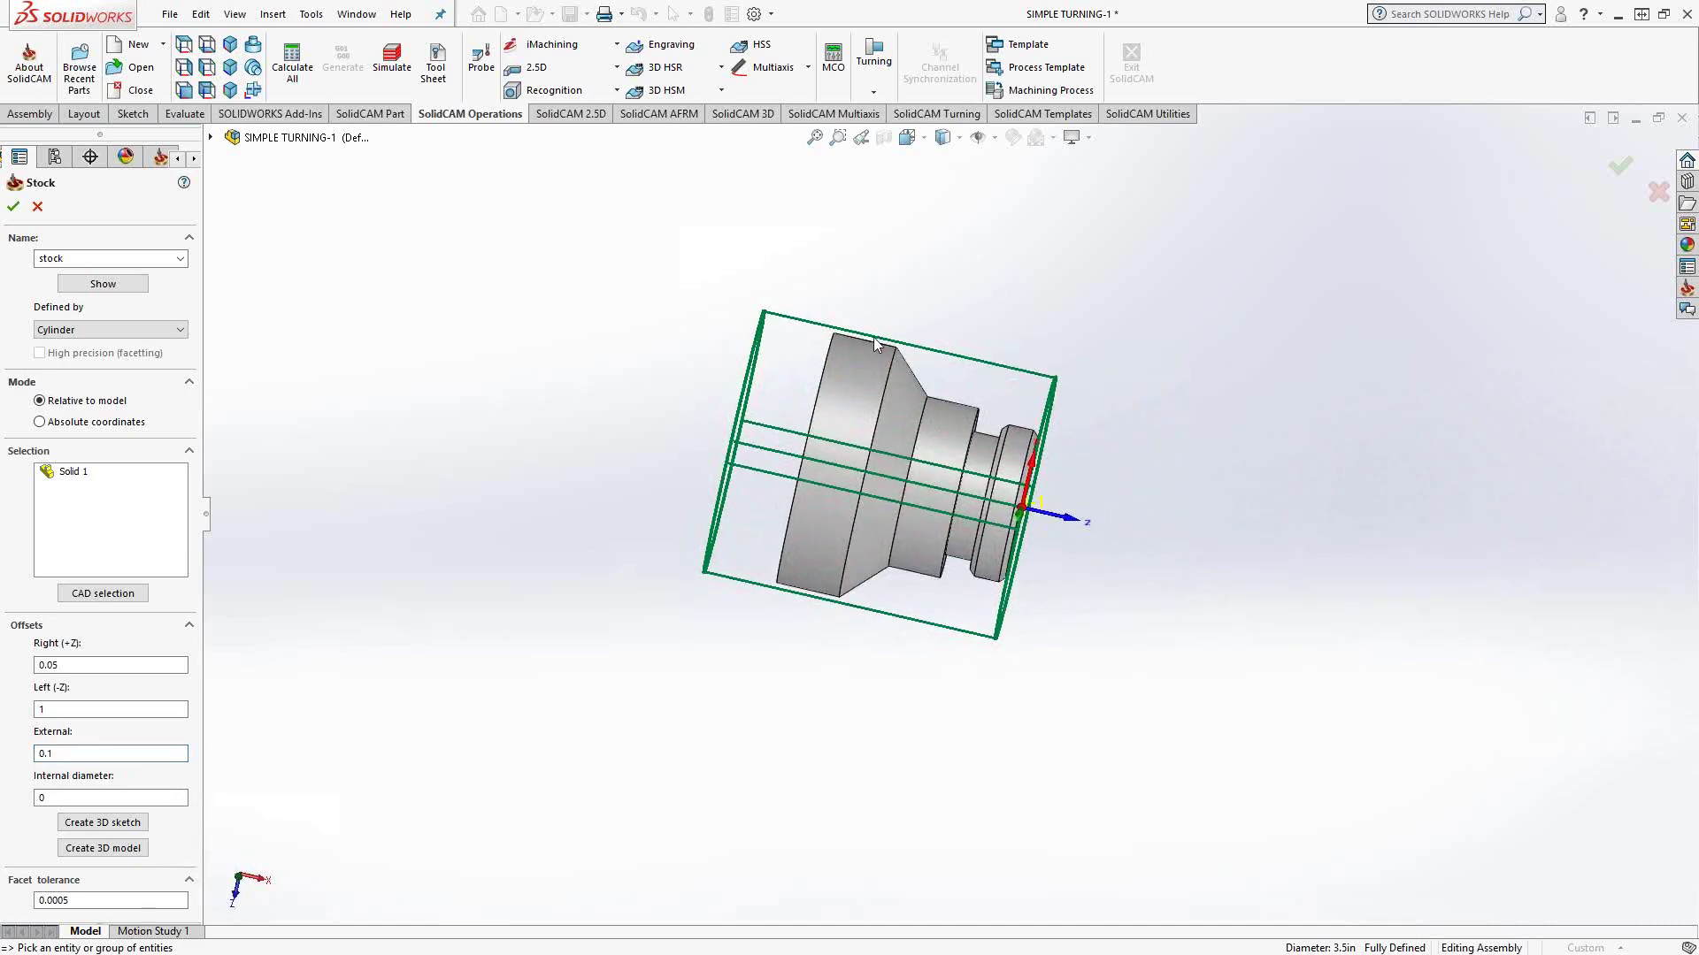
# Switch the stock to absolute coordinates, entering Right .05 and External 4
pyautogui.click(65, 423)
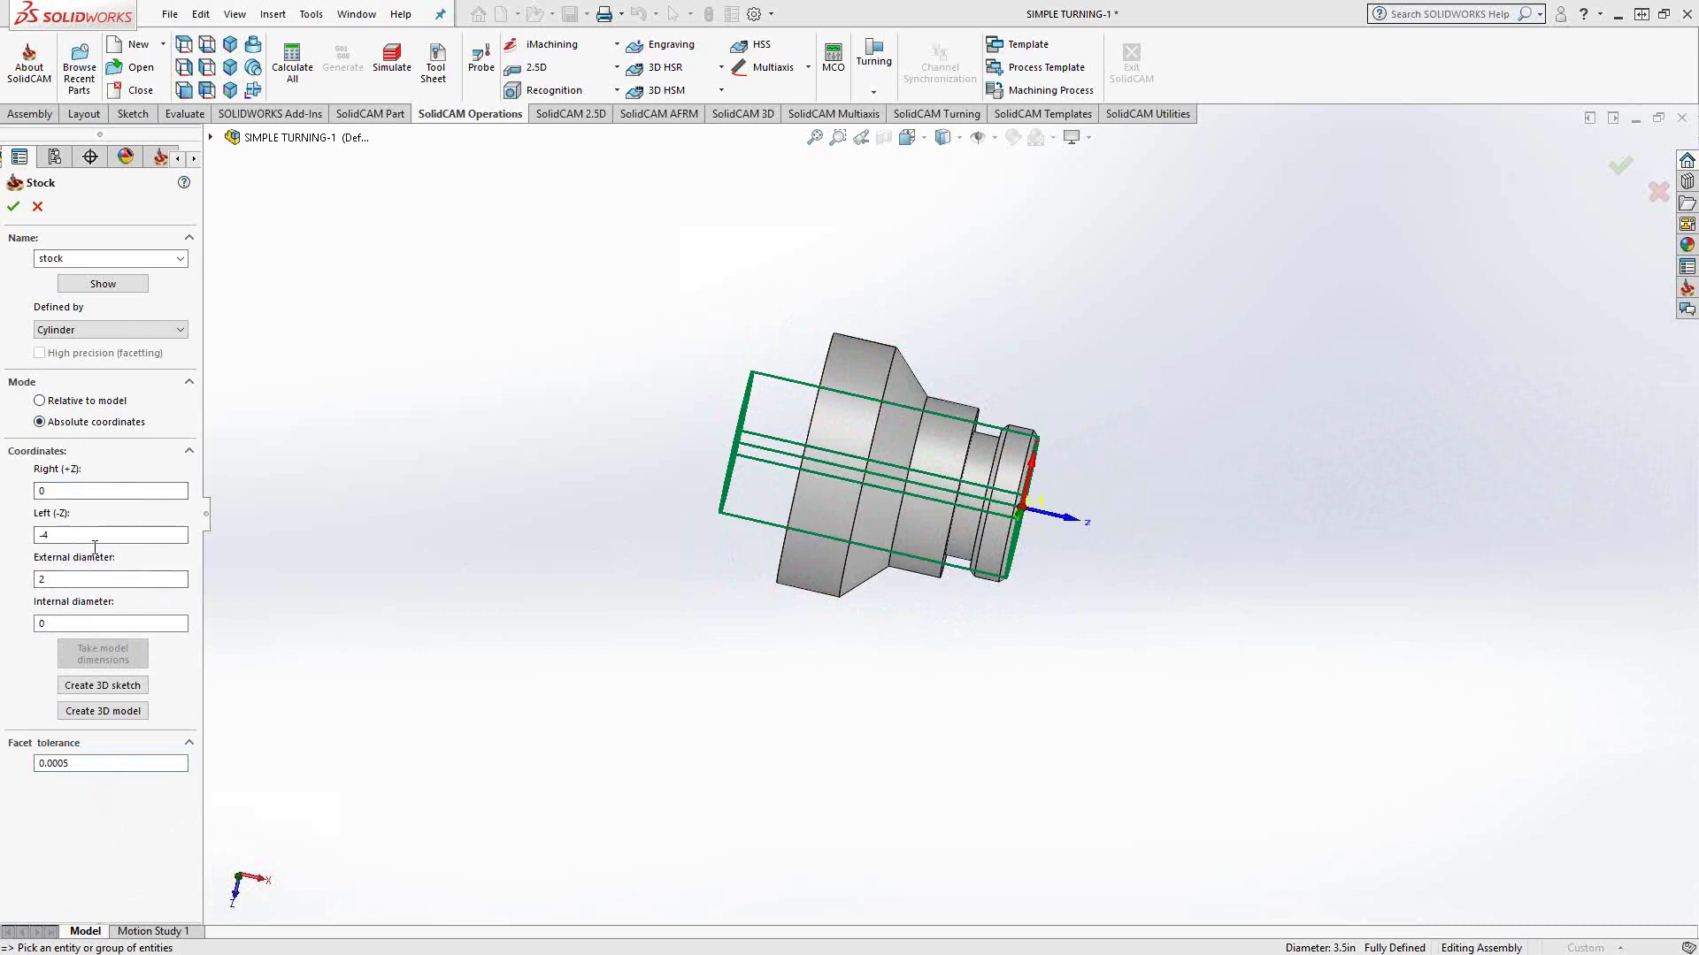
pyautogui.doubleClick(62, 491)
pyautogui.write('.05')
pyautogui.click(62, 535)
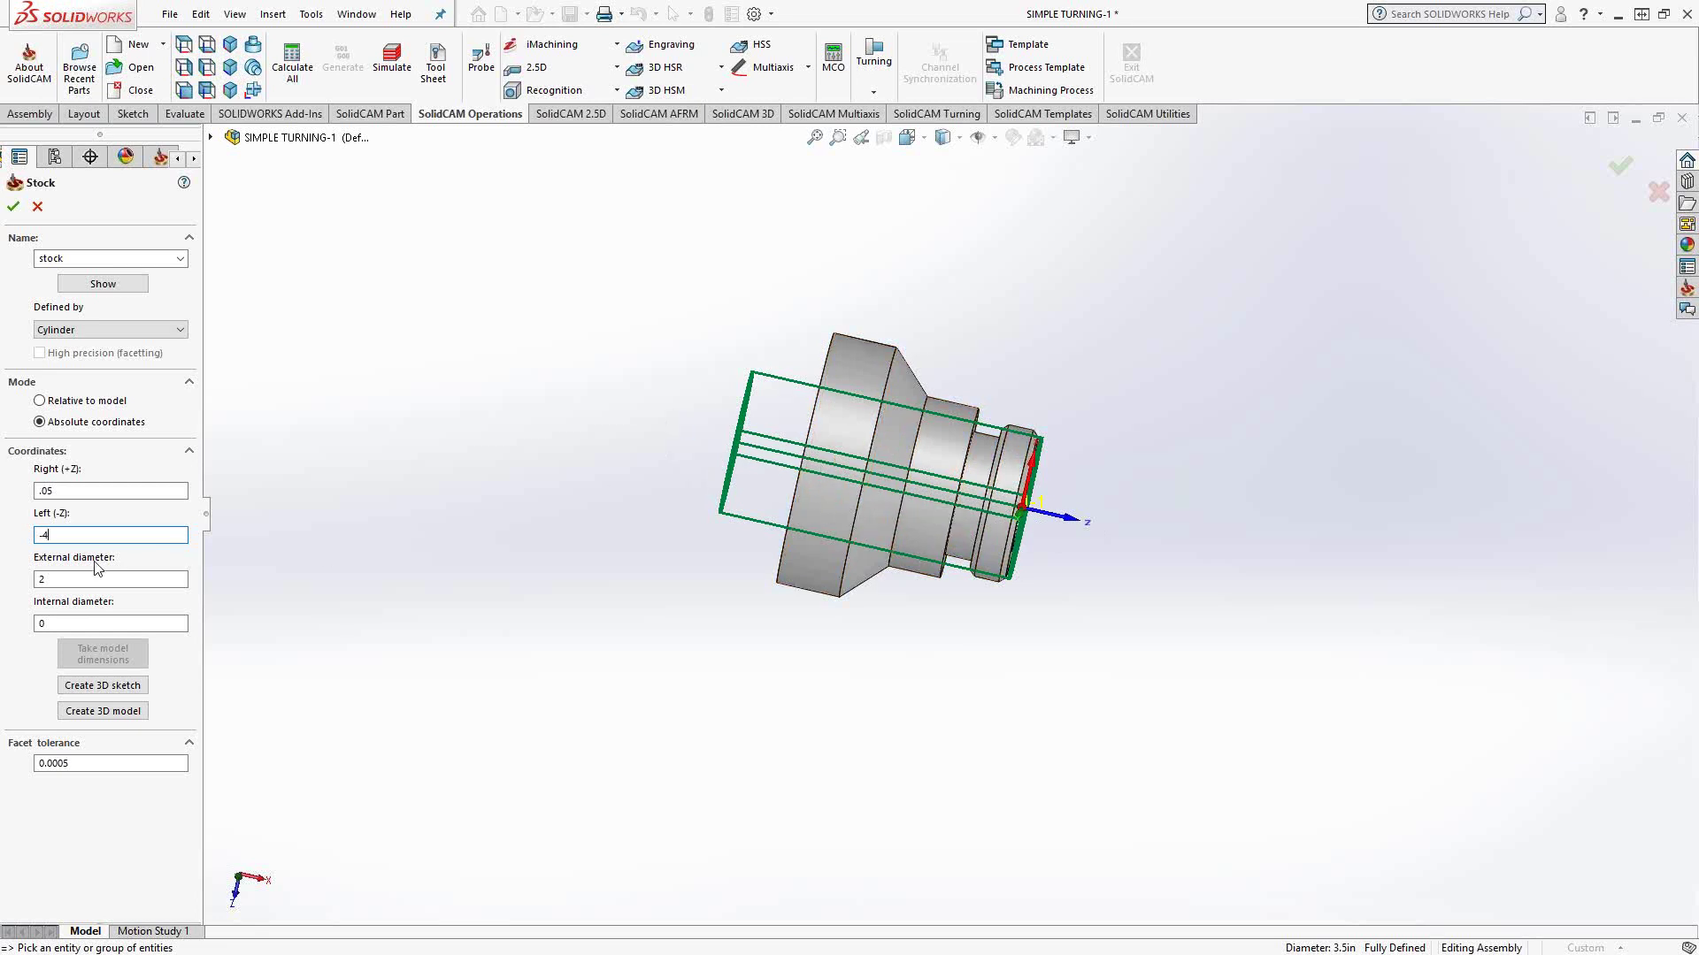
pyautogui.press('Tab')
pyautogui.write('4')
pyautogui.moveTo(605, 547)
pyautogui.mouseDown(button='middle')
pyautogui.moveTo(551, 454)
pyautogui.moveTo(486, 448)
pyautogui.moveTo(611, 518)
pyautogui.mouseUp(button='middle')
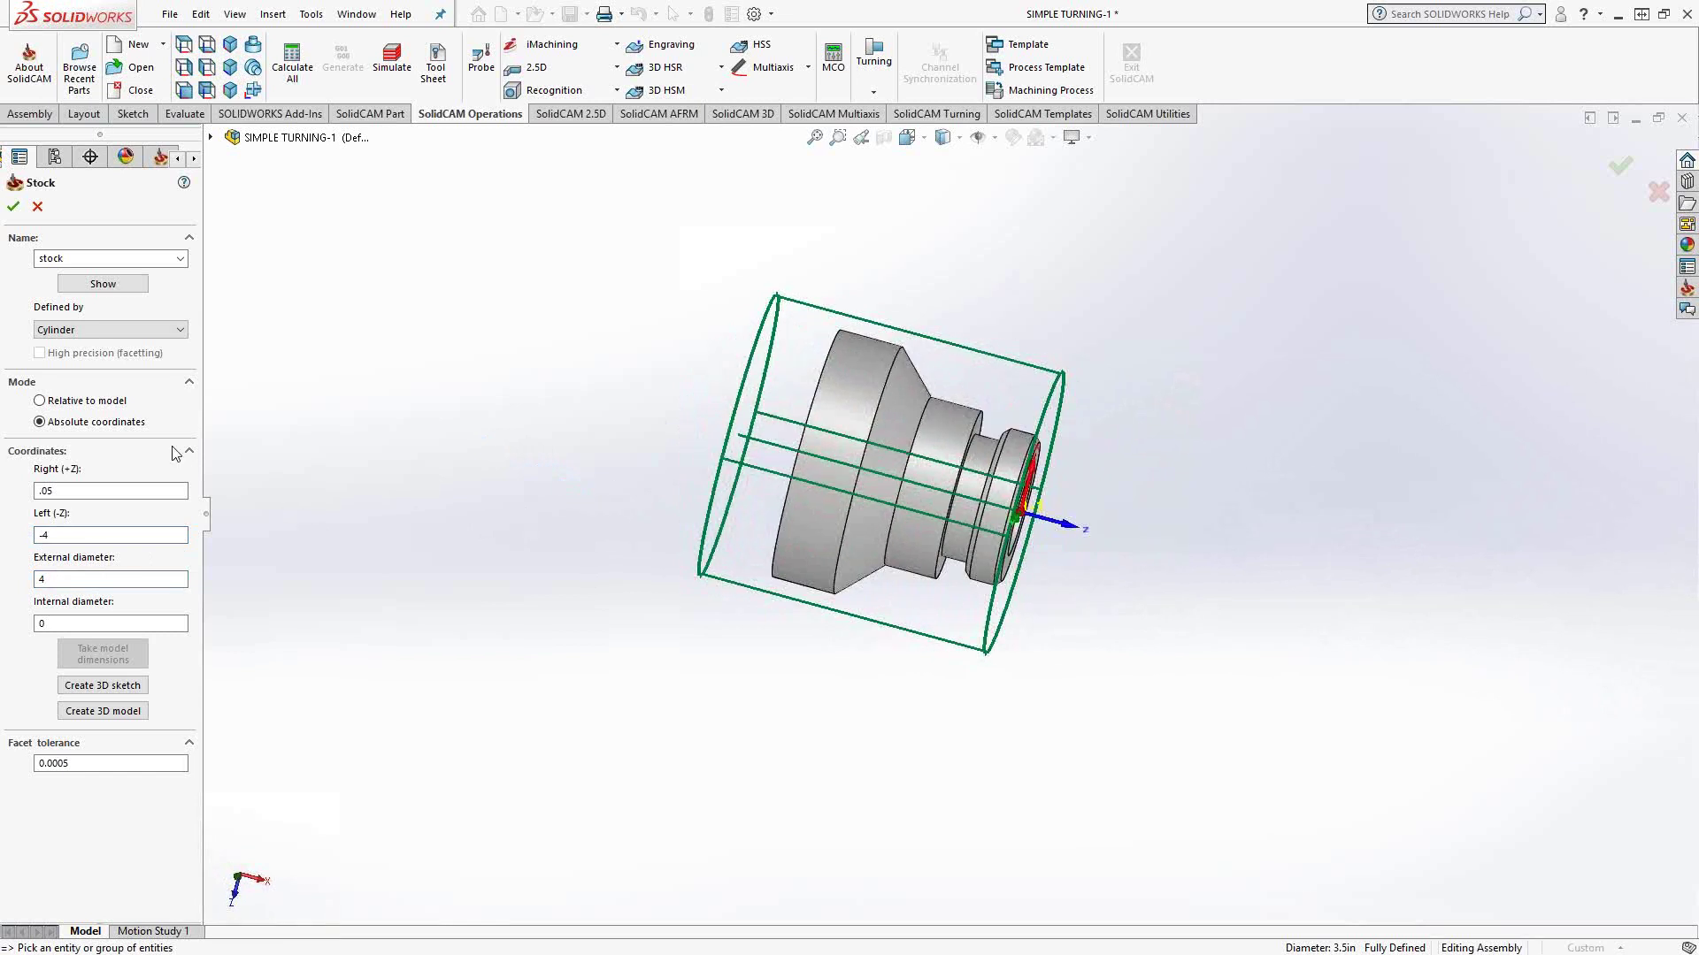
# Return to Relative to model on the part solid and accept offsets 0.05, 1 and 0.1
pyautogui.click(92, 401)
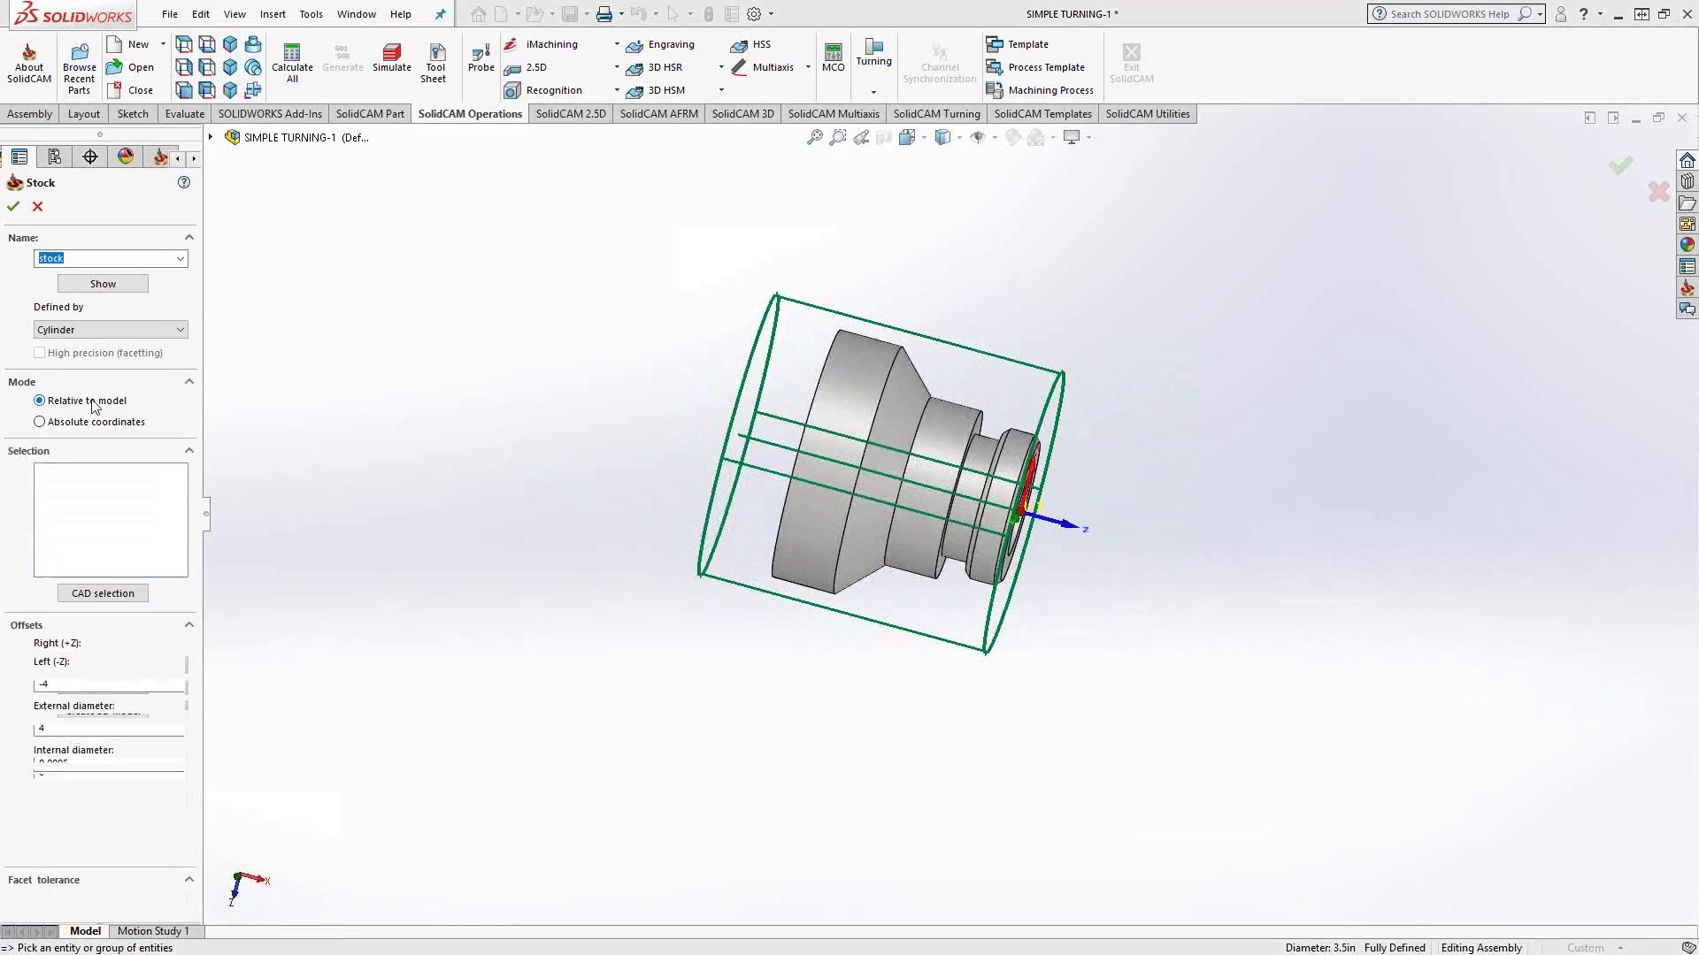
pyautogui.click(851, 409)
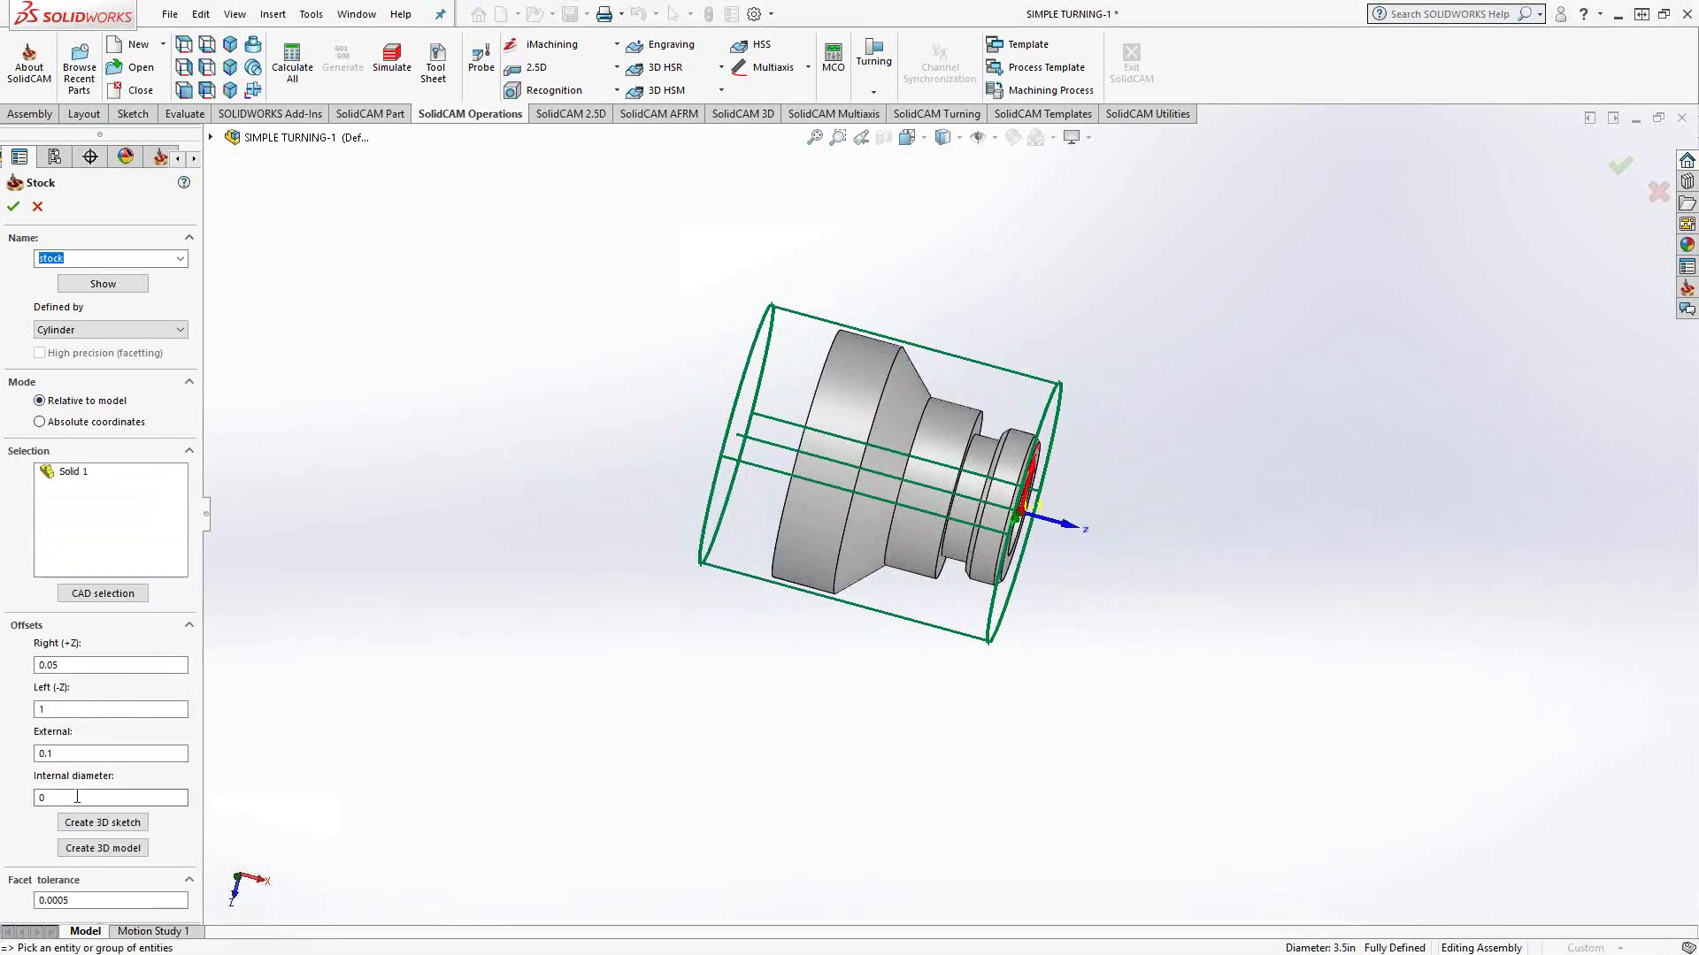
pyautogui.click(14, 207)
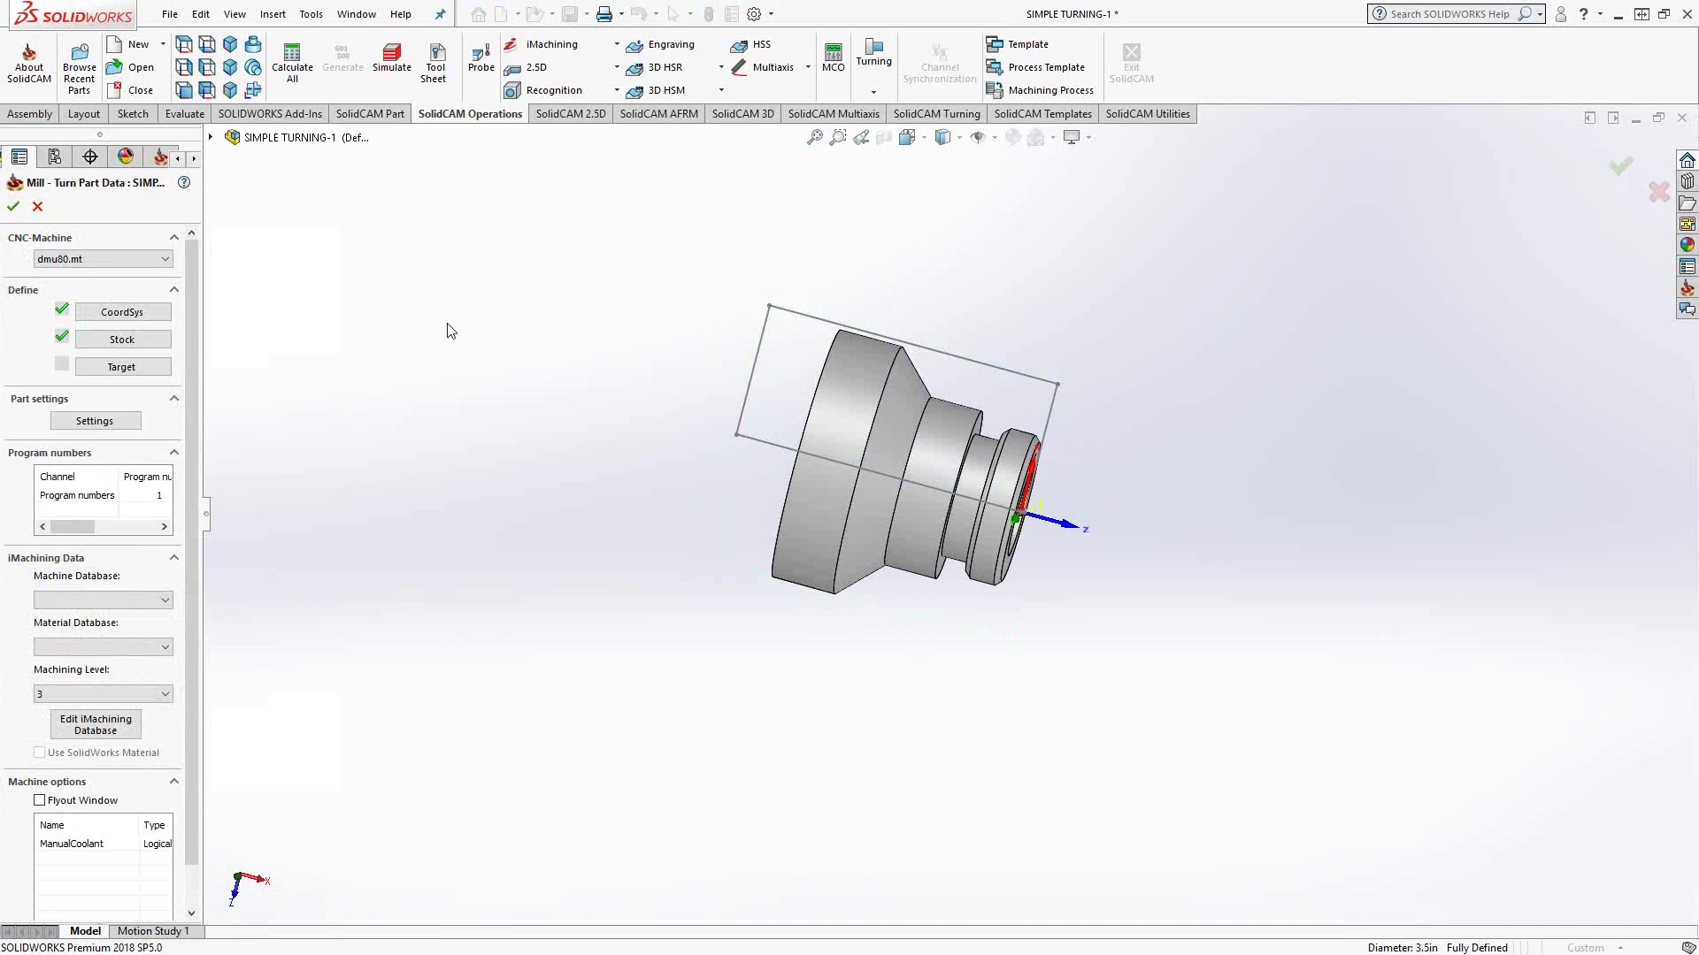
# Switch to a flat side view of the part and zoom in
pyautogui.click(254, 91)
pyautogui.scroll(-5, 752, 708)
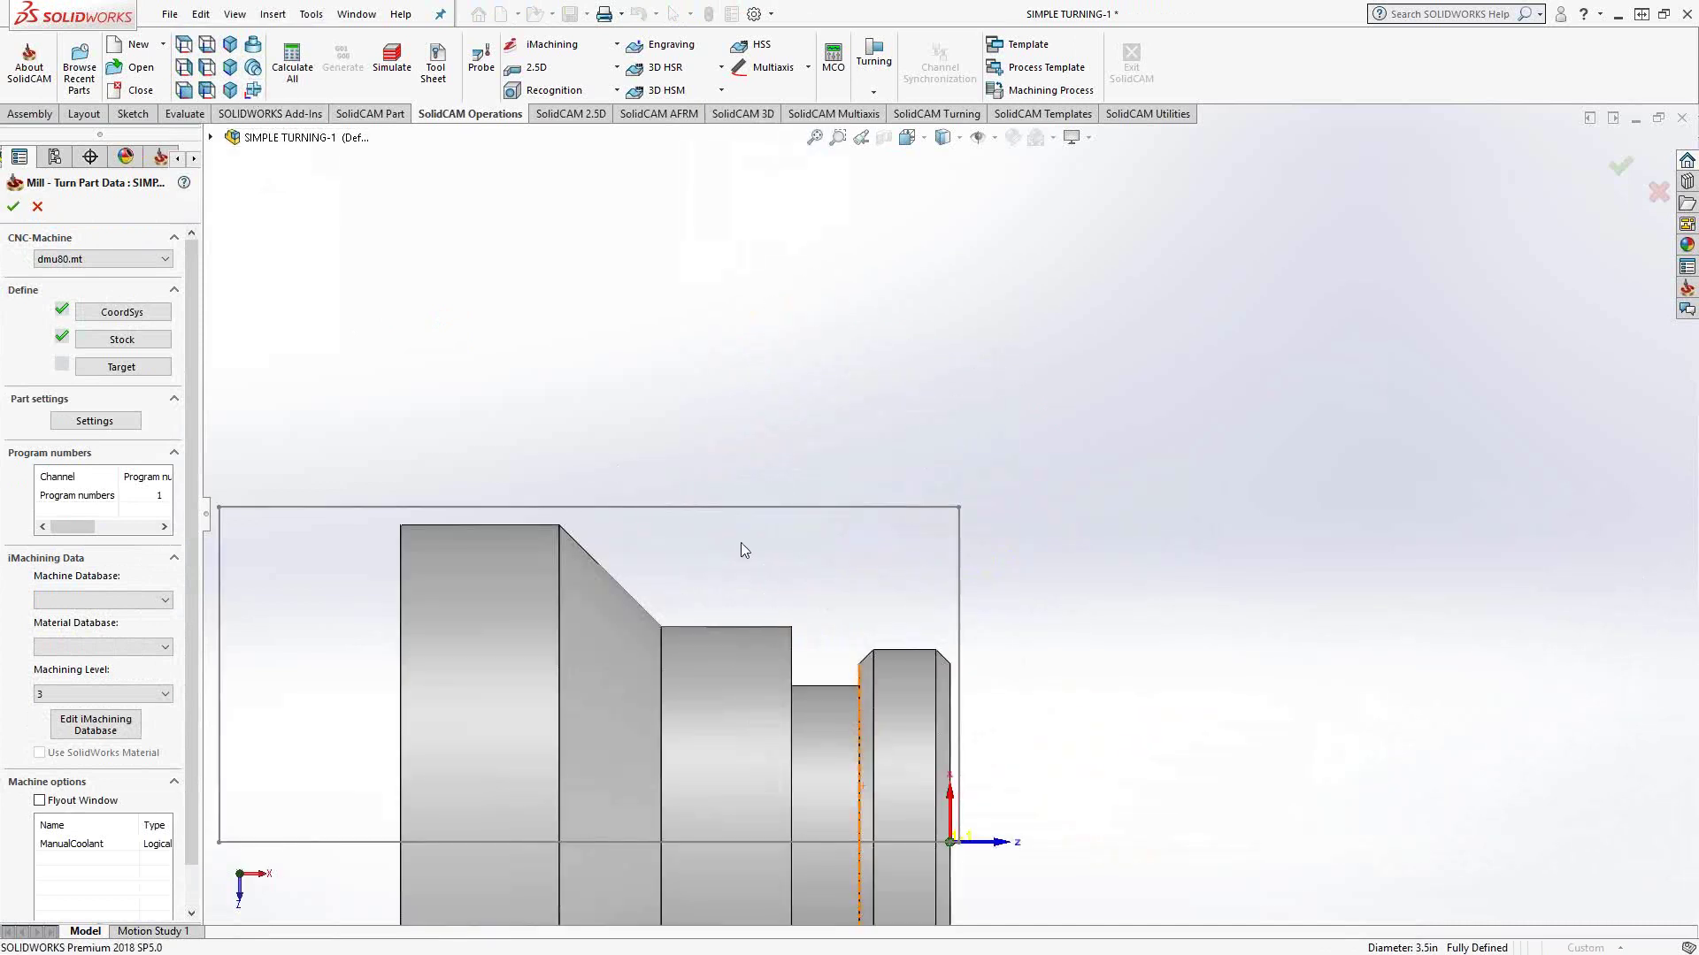
# Set the turned part as target Solid 1 with Envelope (Speed before Accuracy) and confirm
pyautogui.click(144, 368)
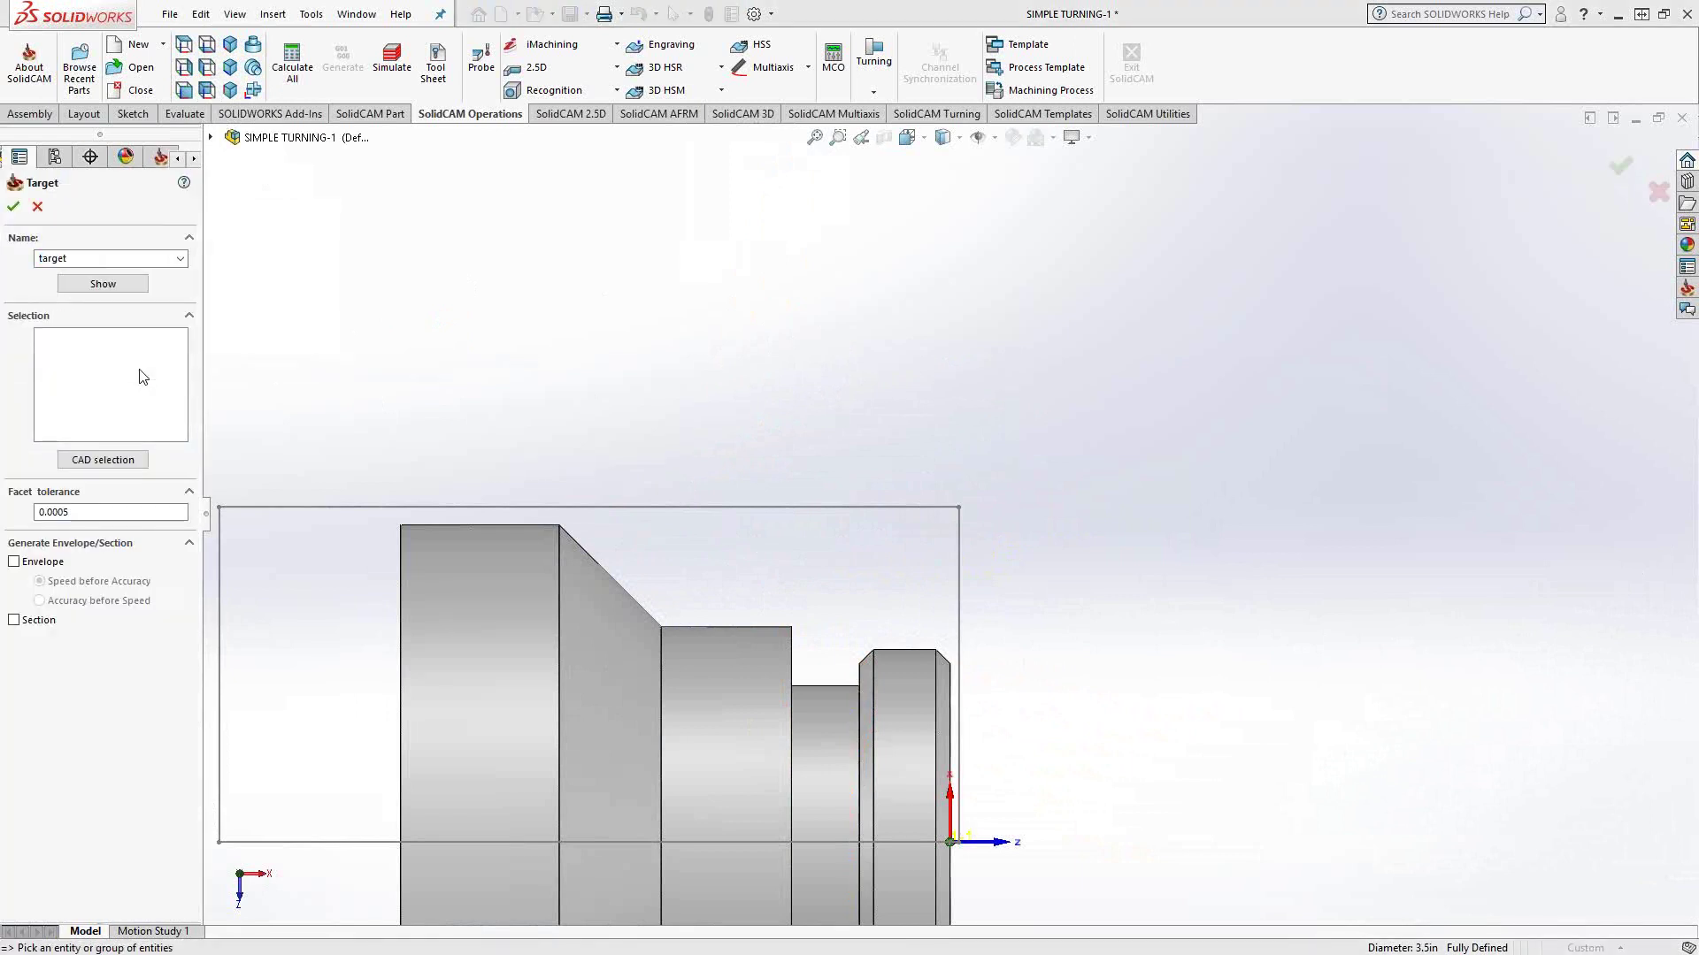
pyautogui.click(461, 663)
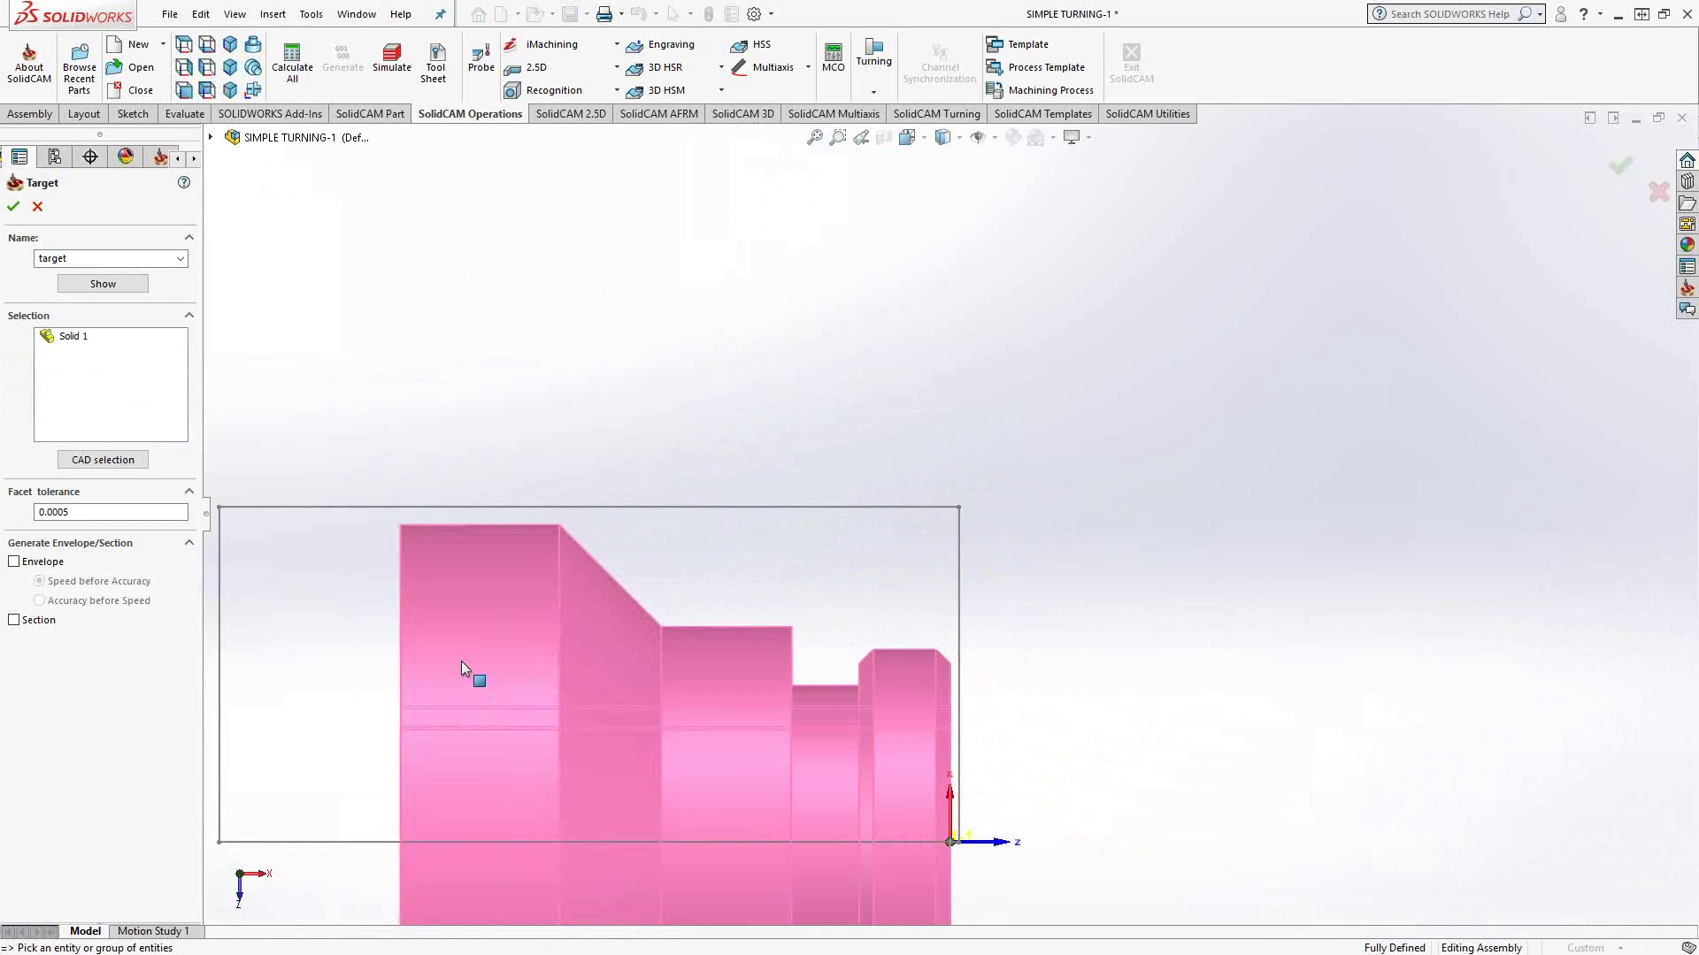
pyautogui.scroll(4, 757, 577)
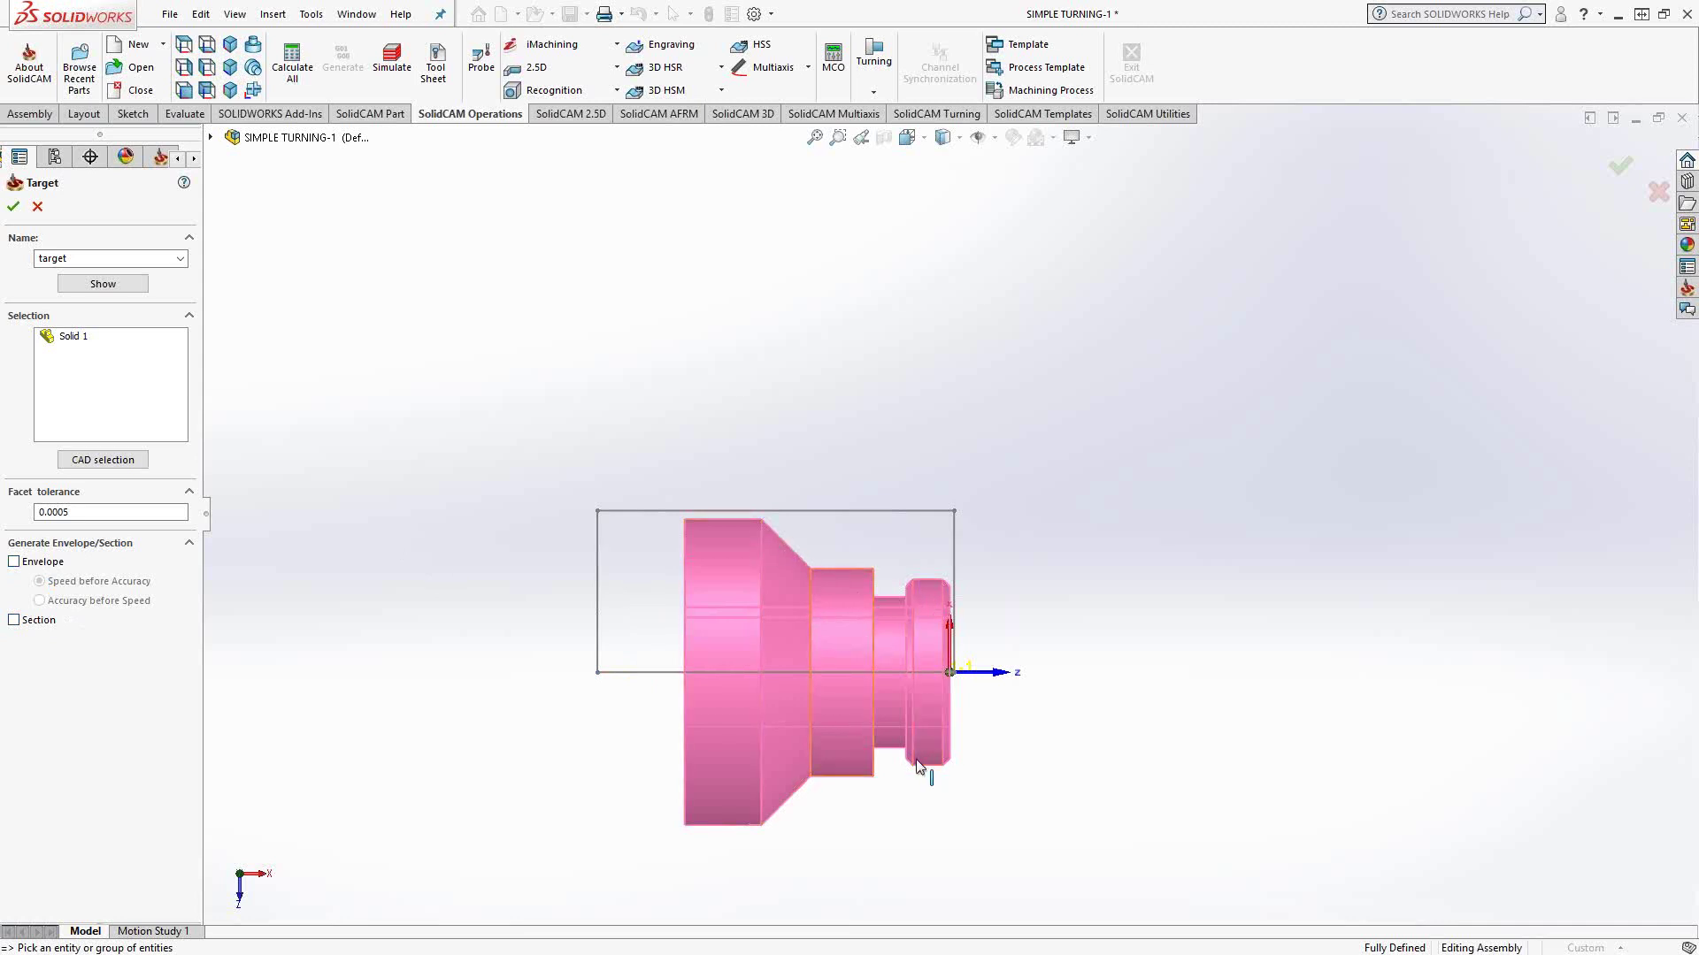
pyautogui.moveTo(740, 621); pyautogui.dragTo(963, 644, button='middle')
pyautogui.moveTo(793, 605); pyautogui.dragTo(756, 479, button='middle')
pyautogui.scroll(-5, 756, 479)
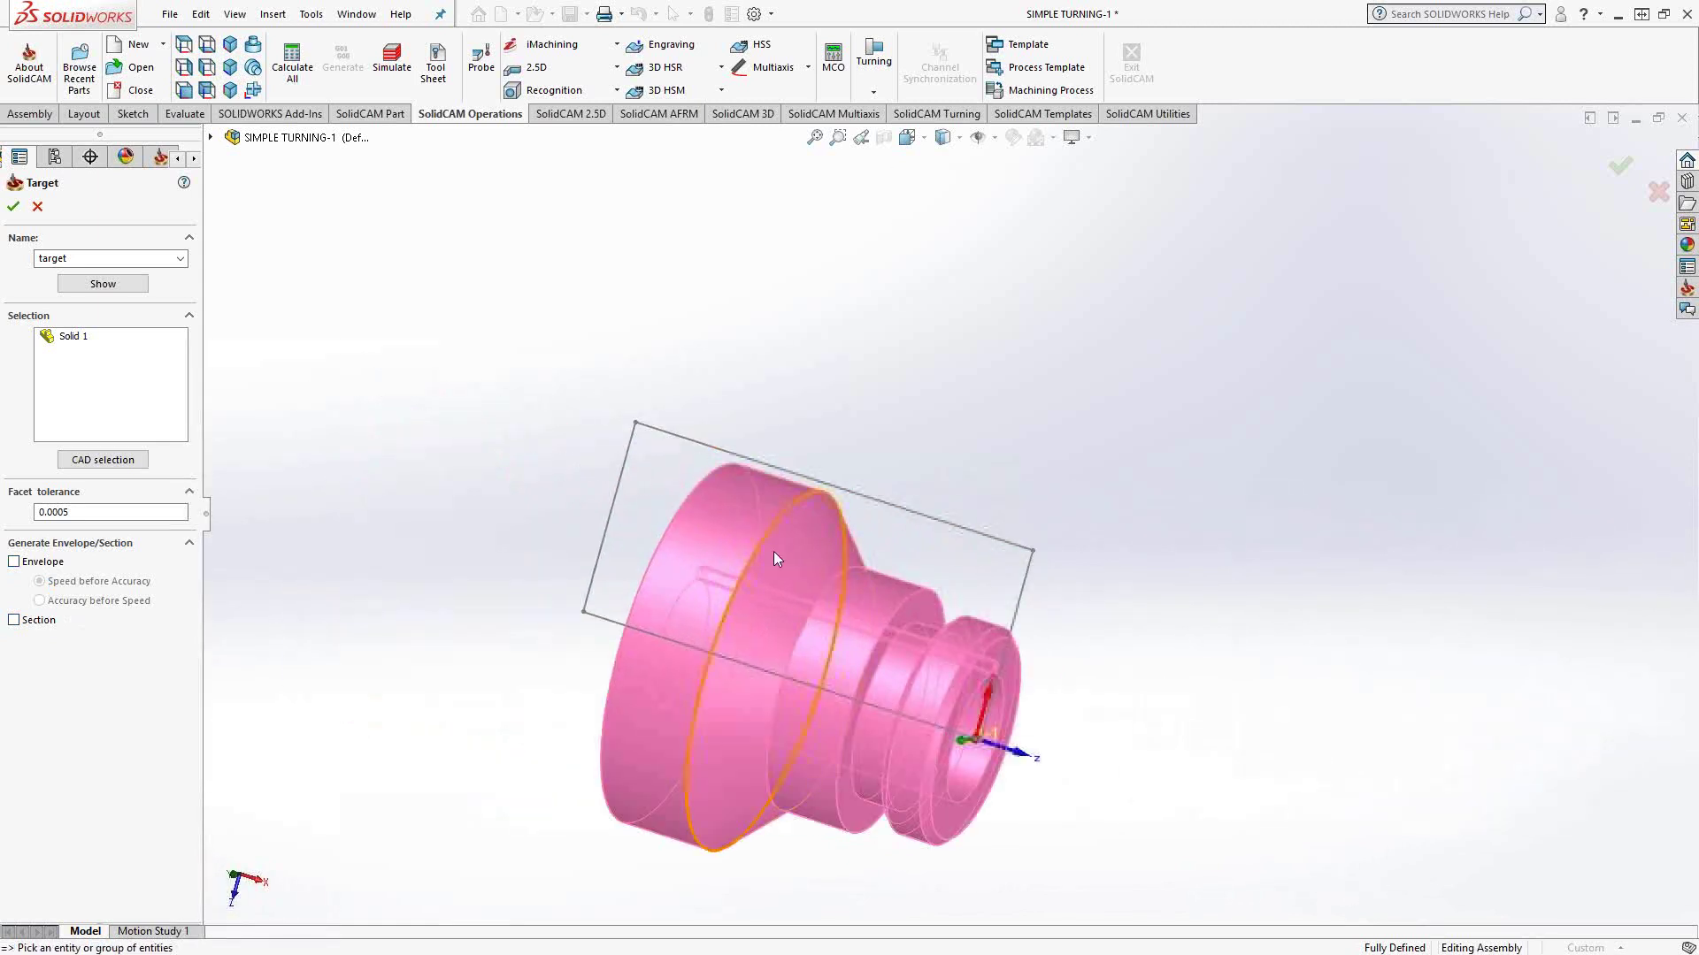
pyautogui.click(14, 563)
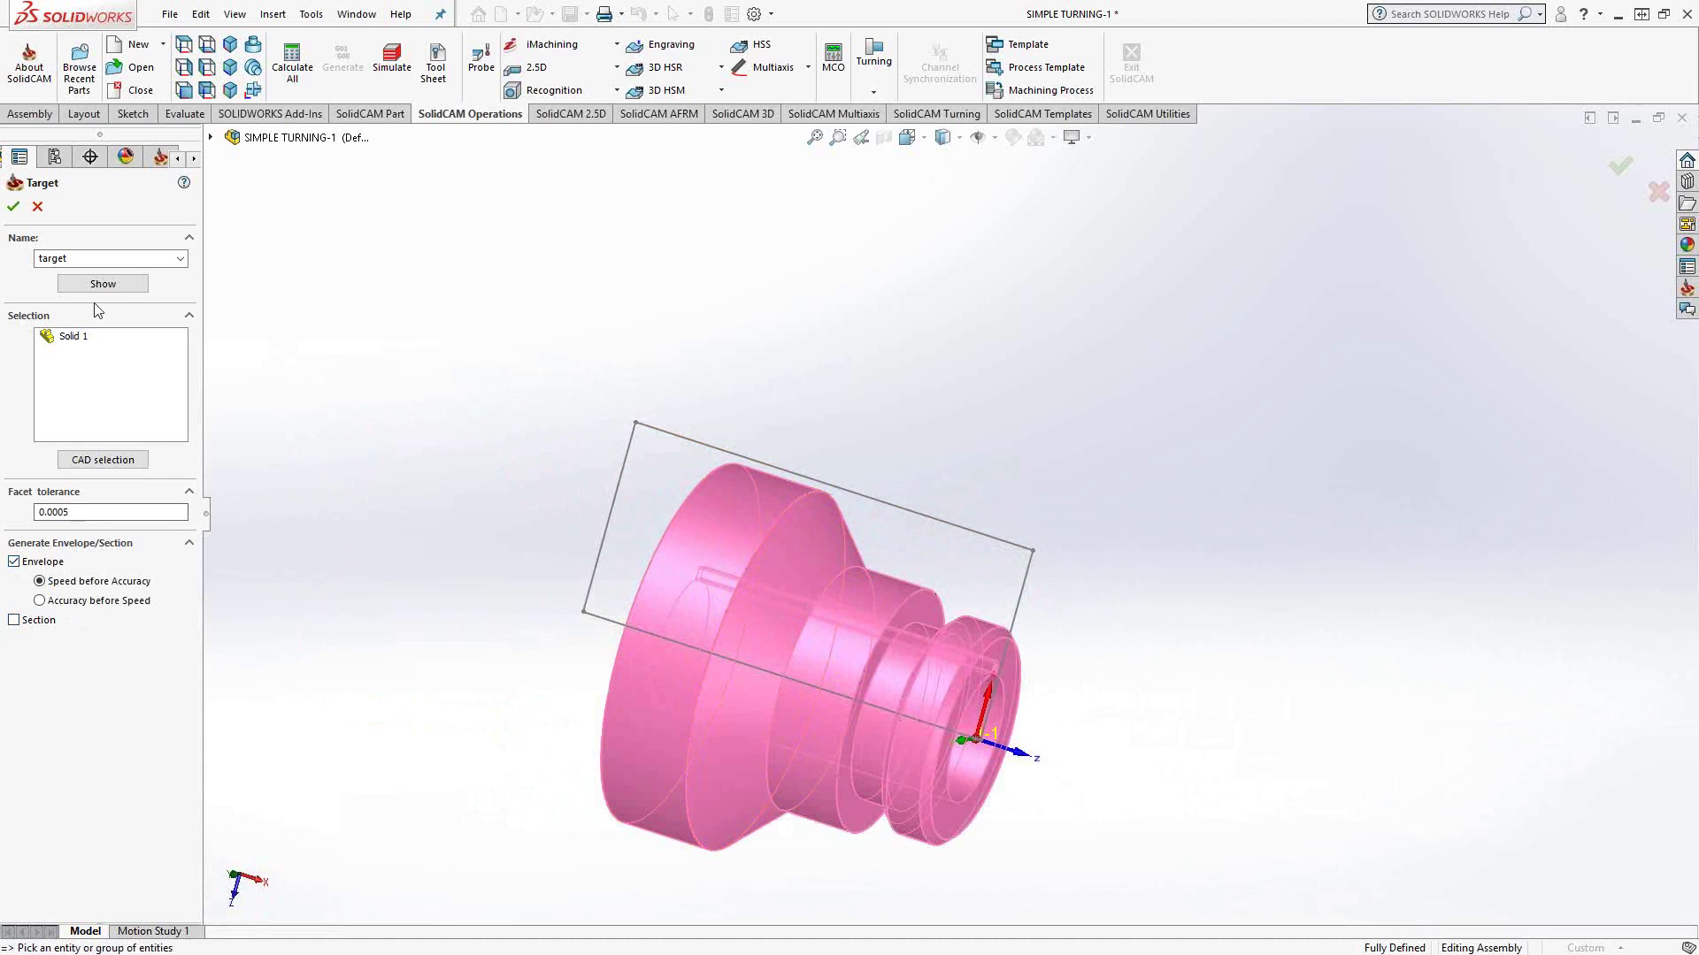
pyautogui.click(13, 206)
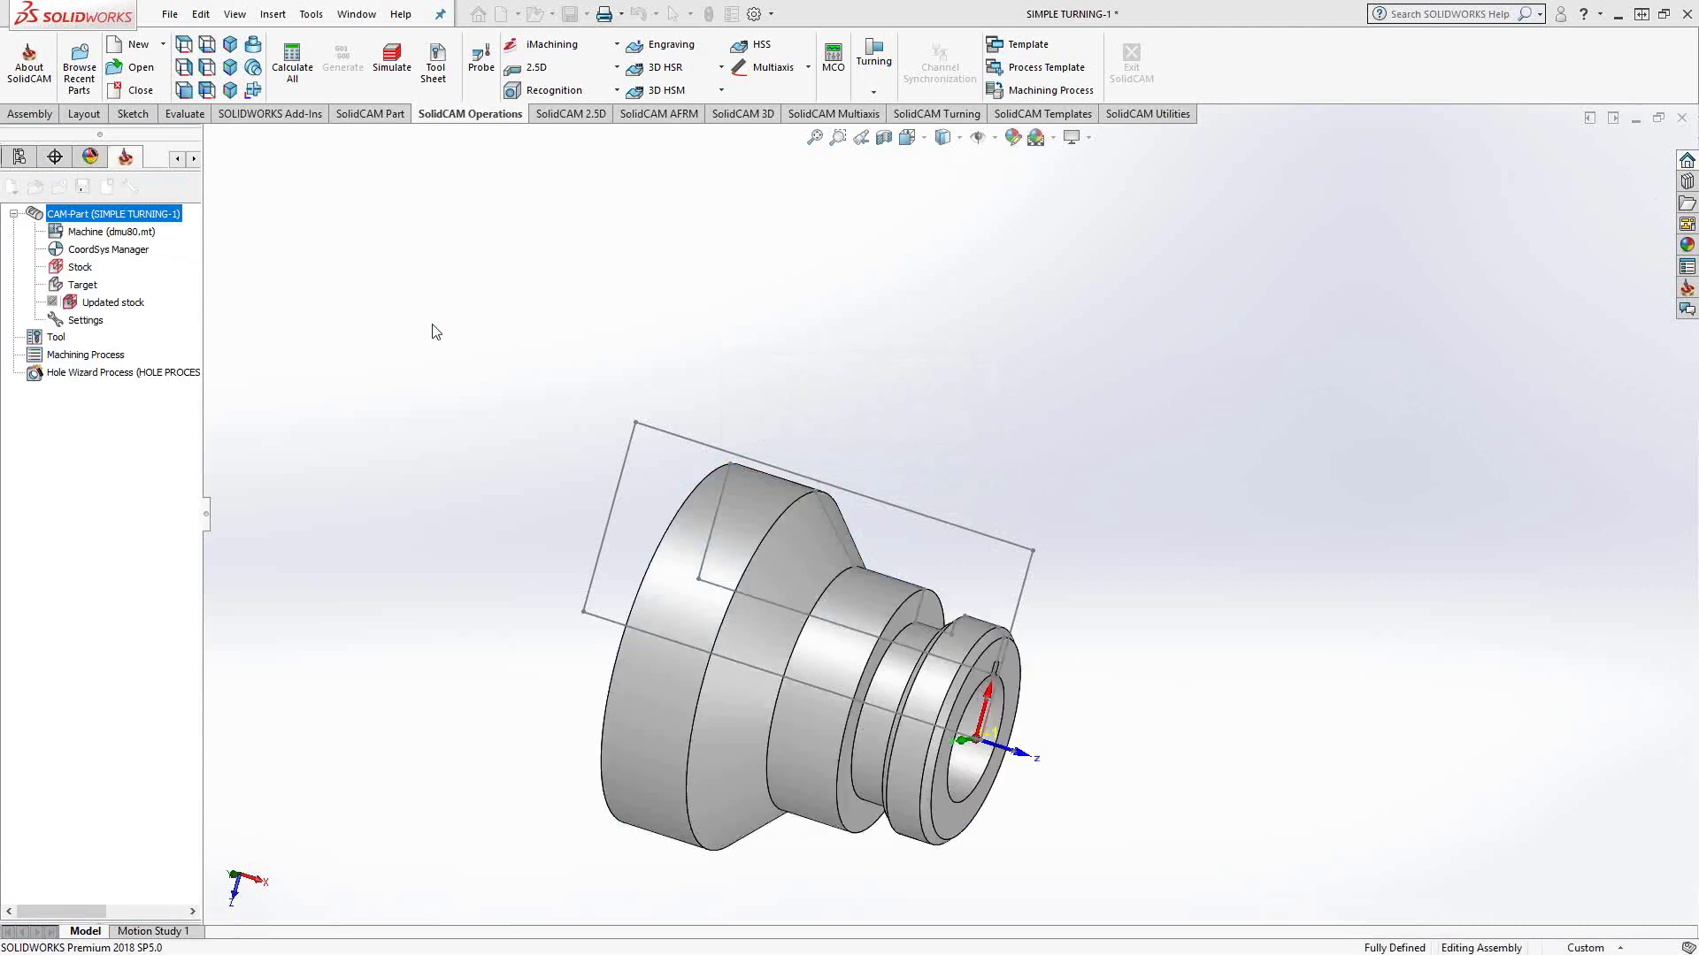
# Inspect the part's features, then accept the Mill-Turn Part Data
pyautogui.moveTo(592, 458); pyautogui.dragTo(808, 675, button='middle')
pyautogui.scroll(-10, 868, 608)
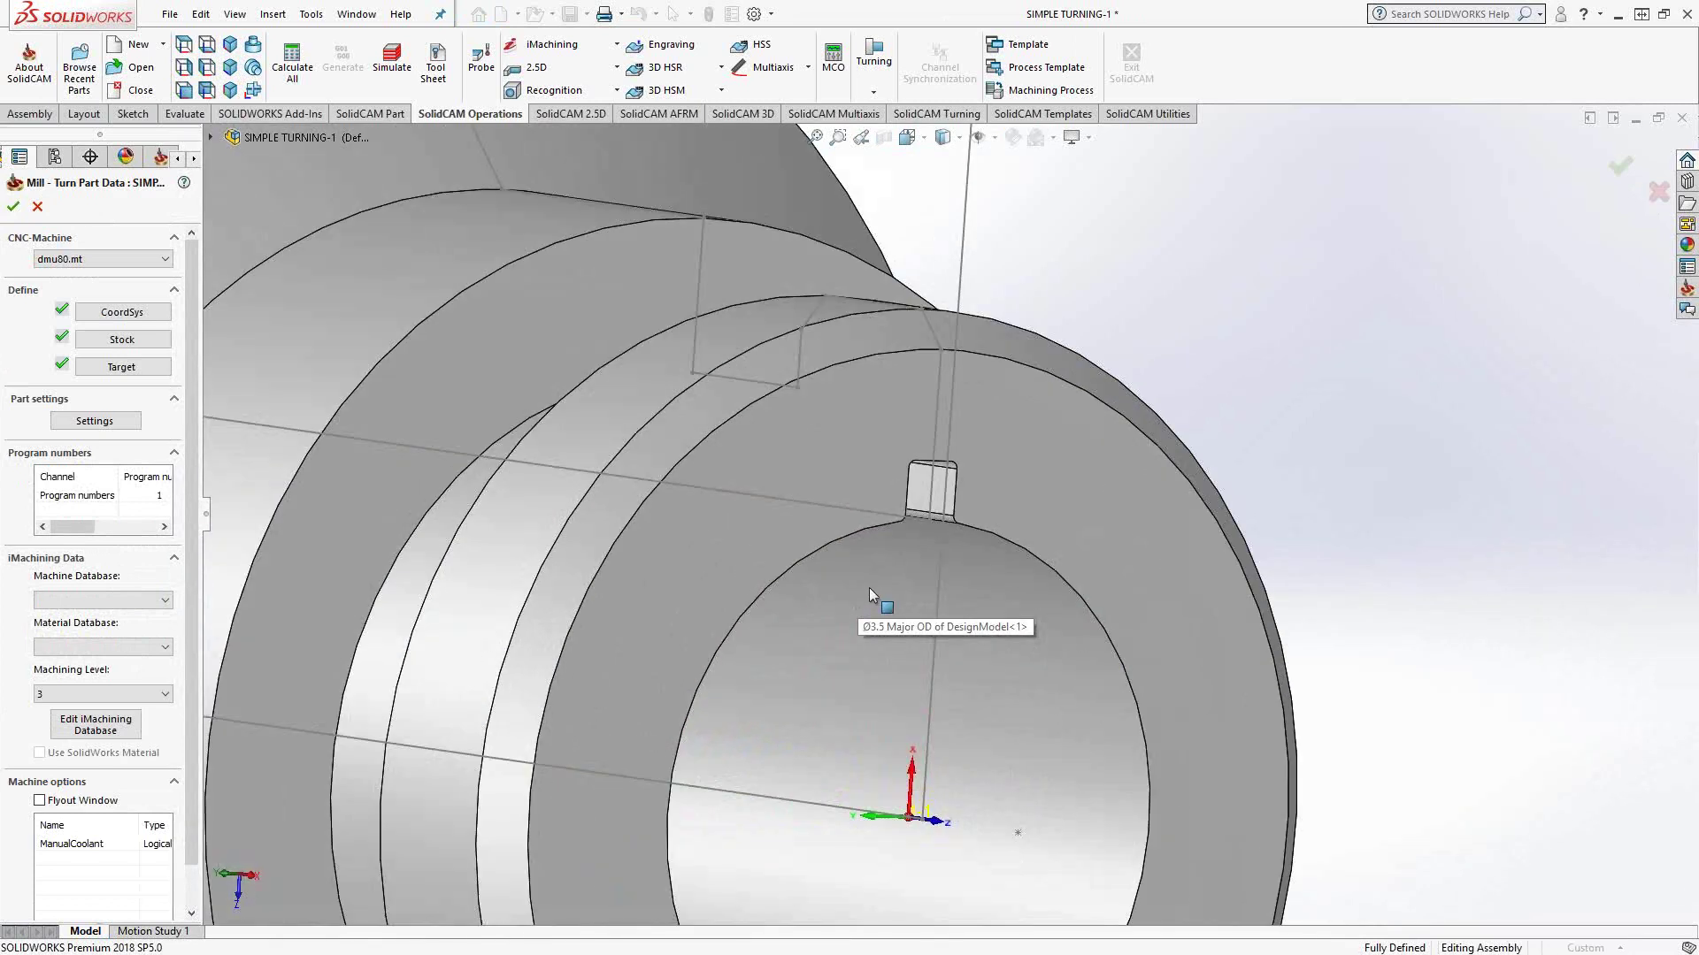
pyautogui.scroll(-1, 885, 557)
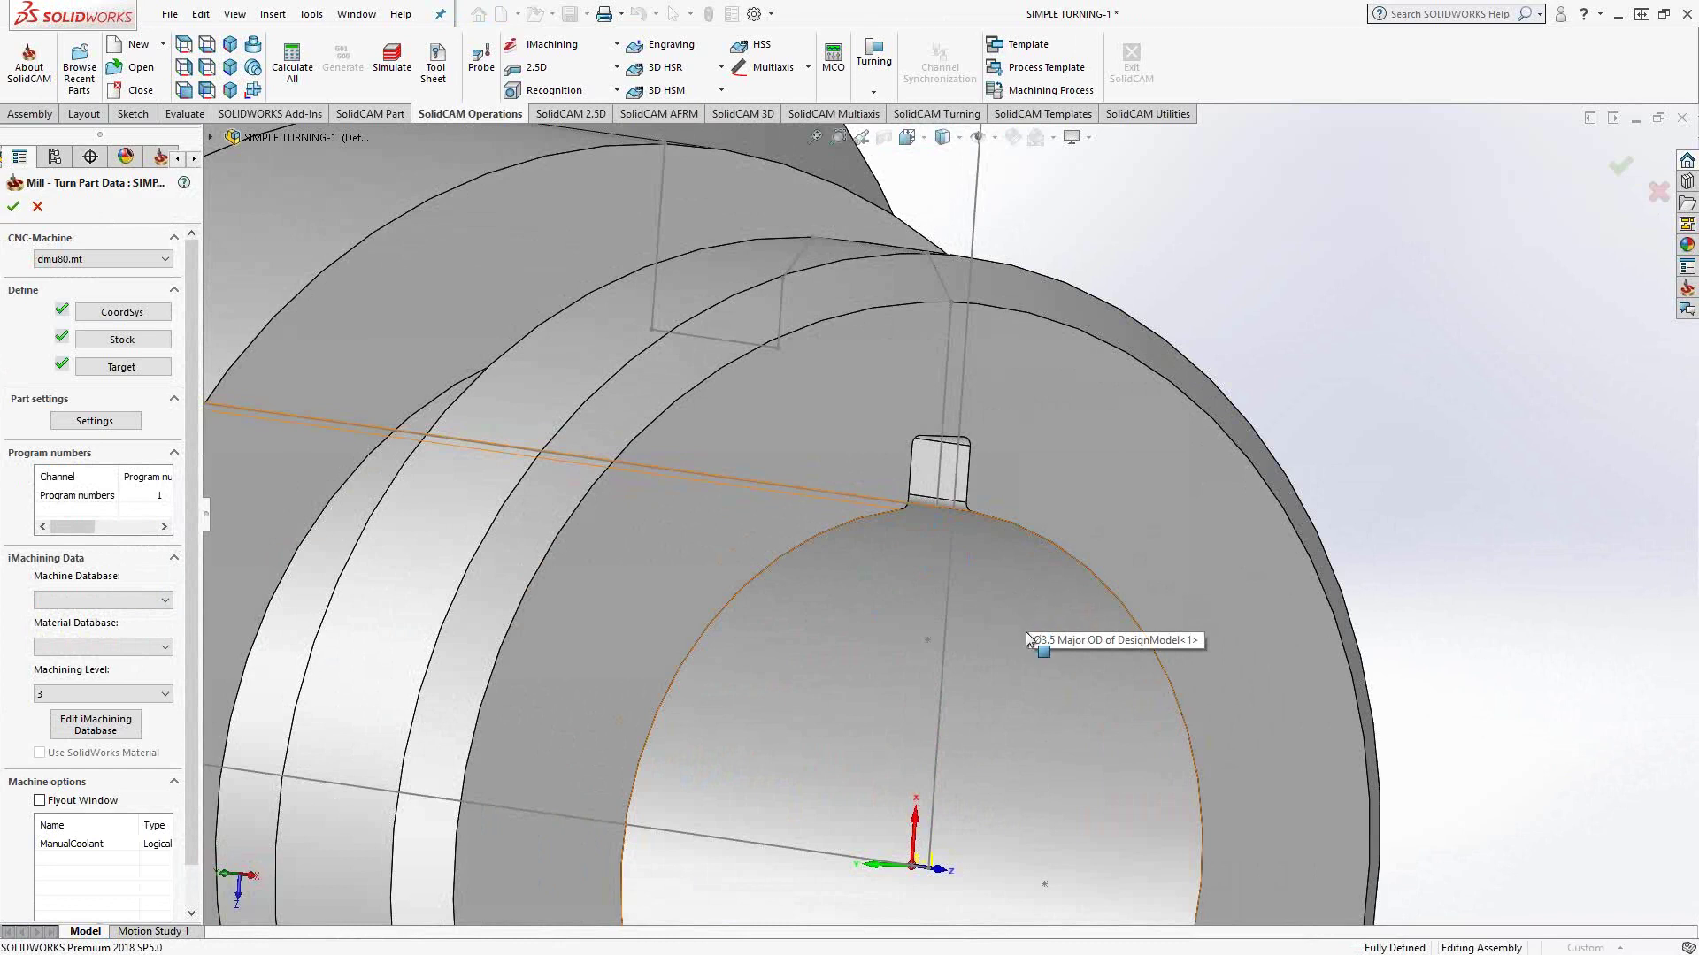
pyautogui.scroll(8, 1027, 632)
pyautogui.moveTo(1026, 632); pyautogui.dragTo(661, 511, button='middle')
pyautogui.scroll(3, 662, 512)
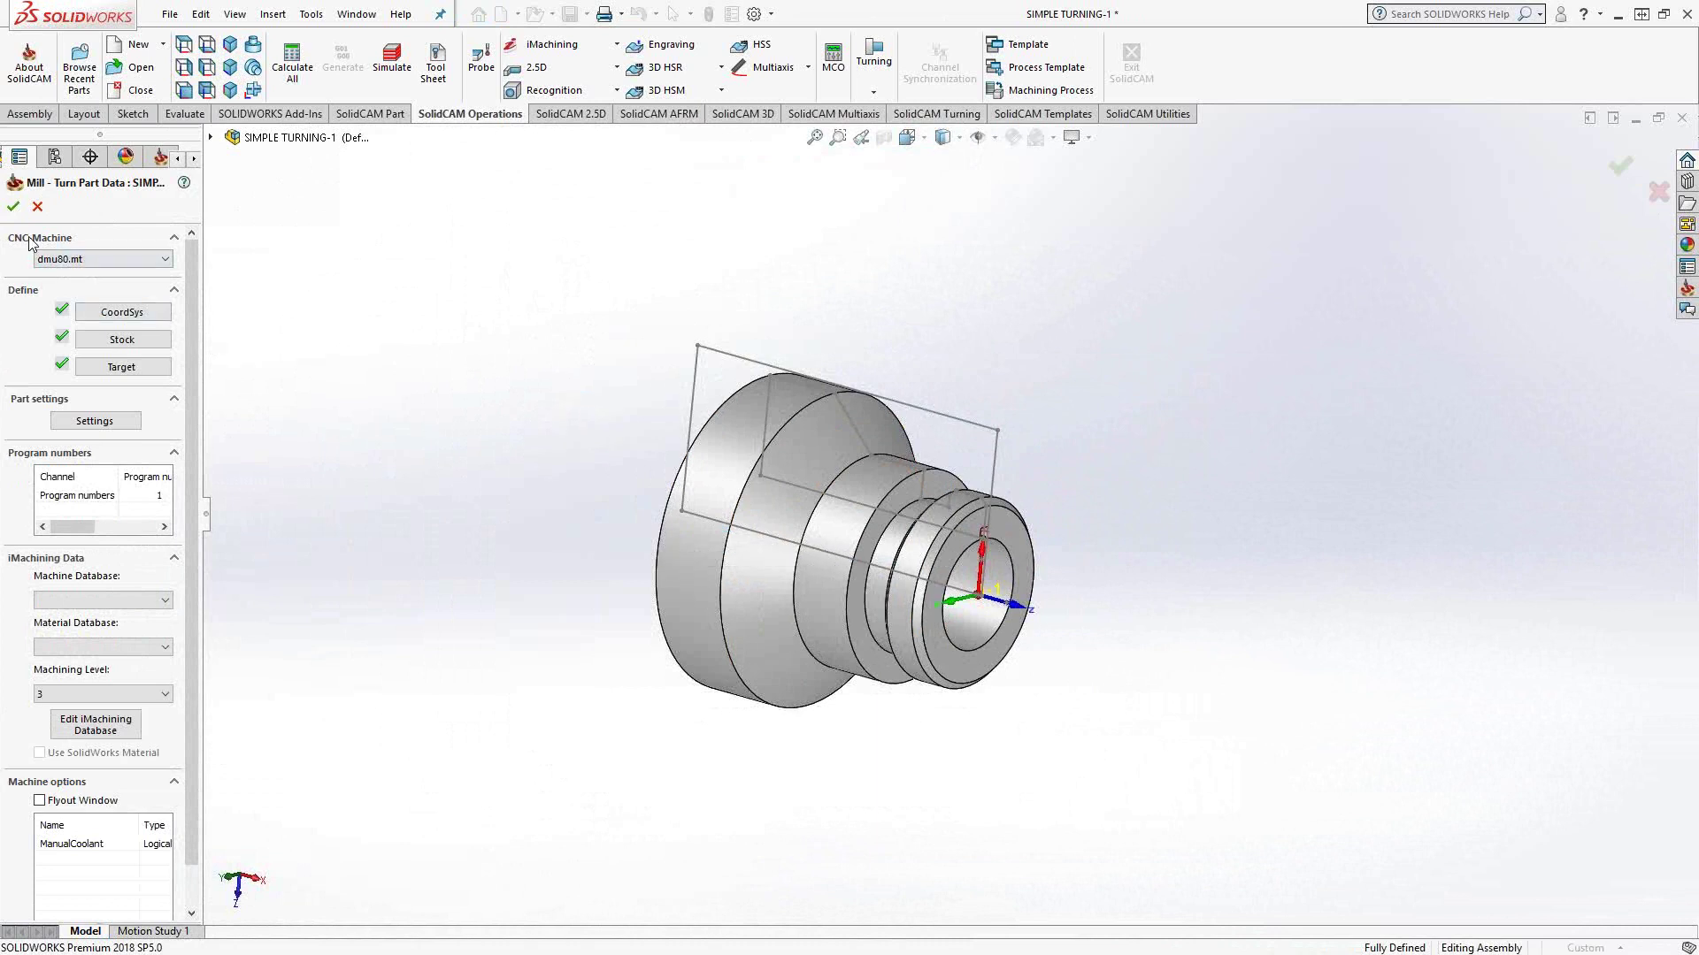
pyautogui.click(13, 207)
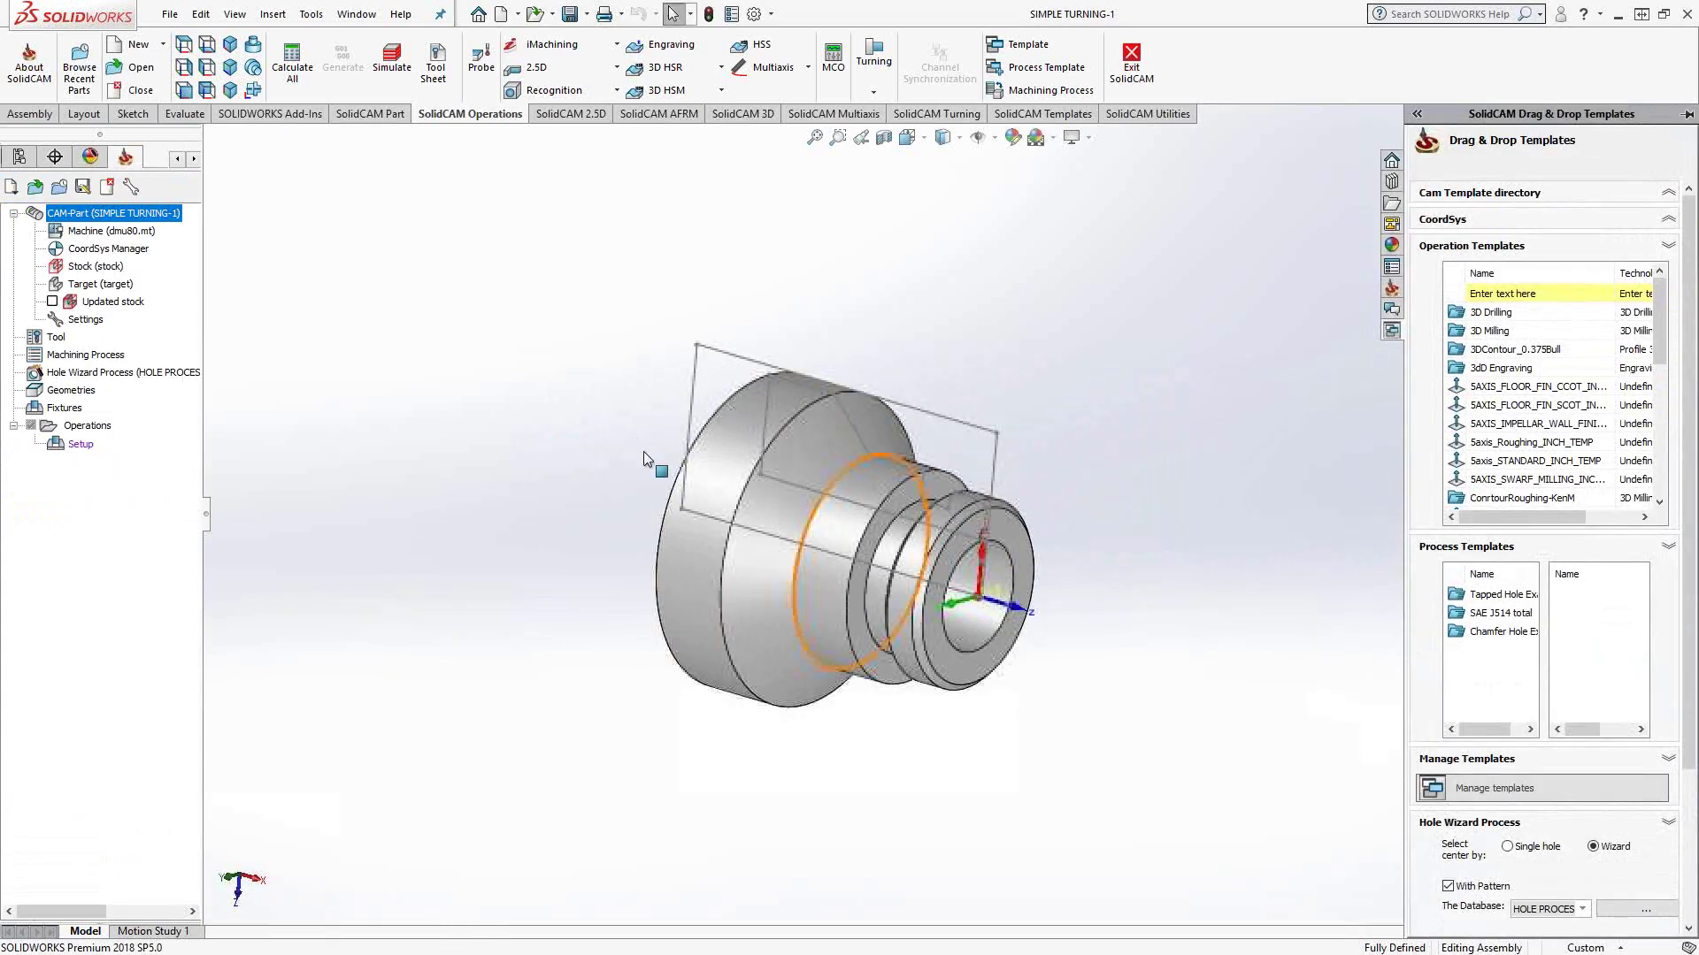
# Bring up the Machine setup dialog for the Setup entry under Operations
pyautogui.scroll(-3, 872, 534)
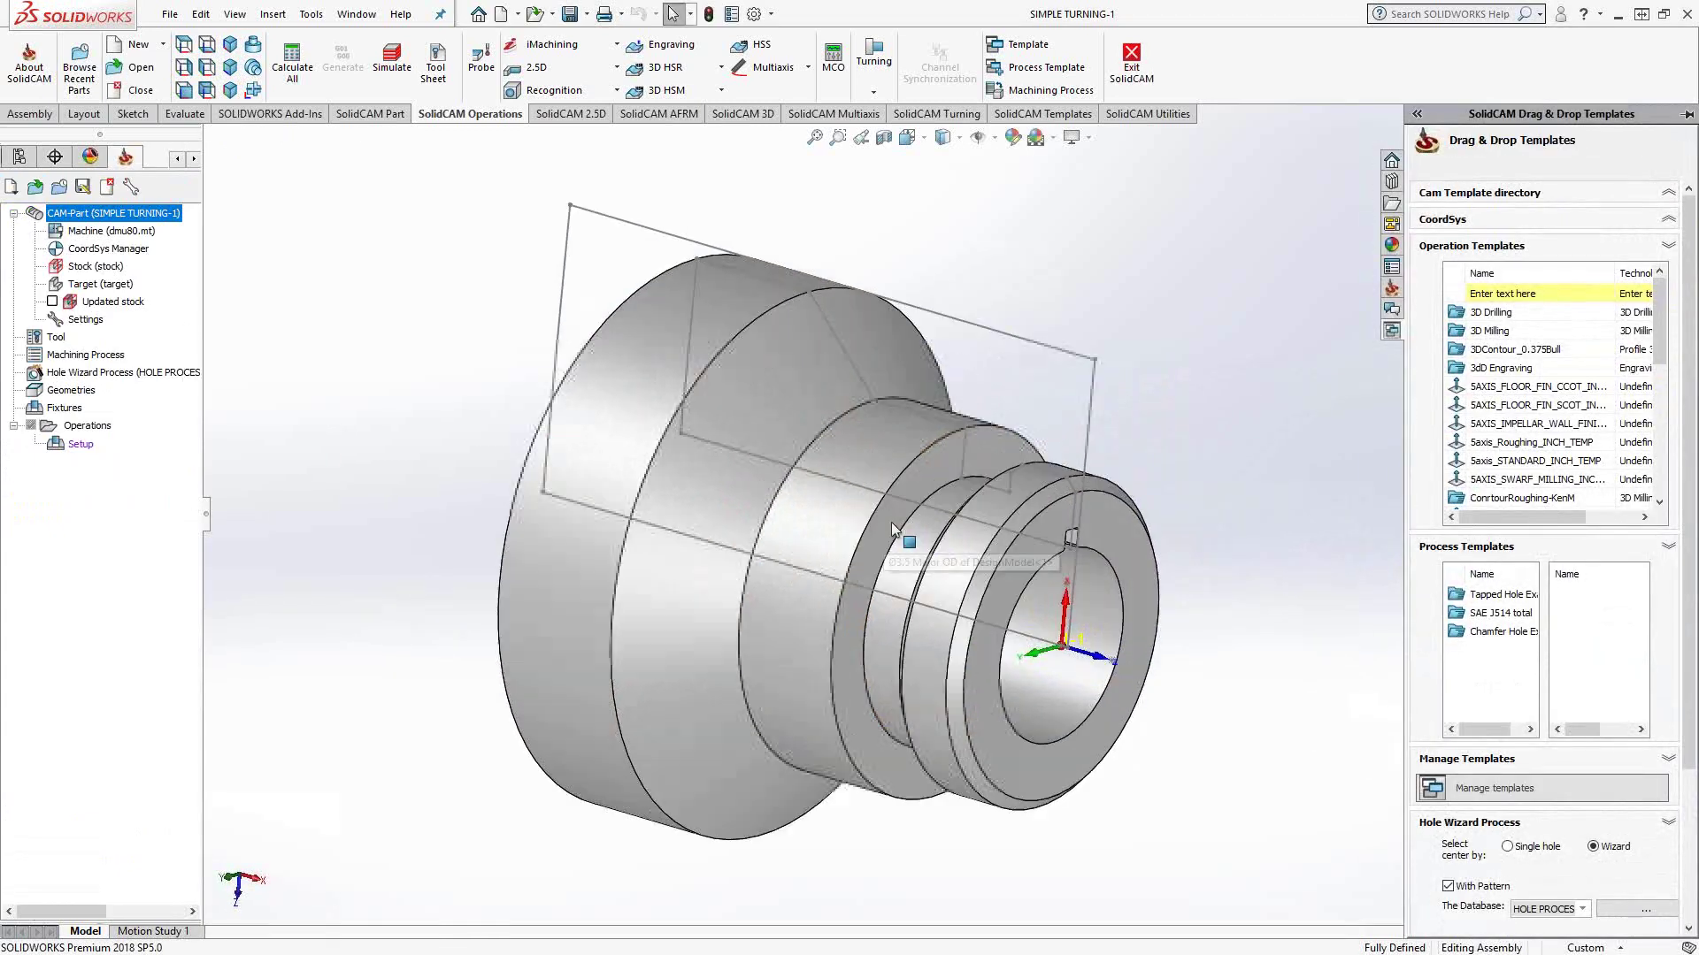
pyautogui.doubleClick(78, 445)
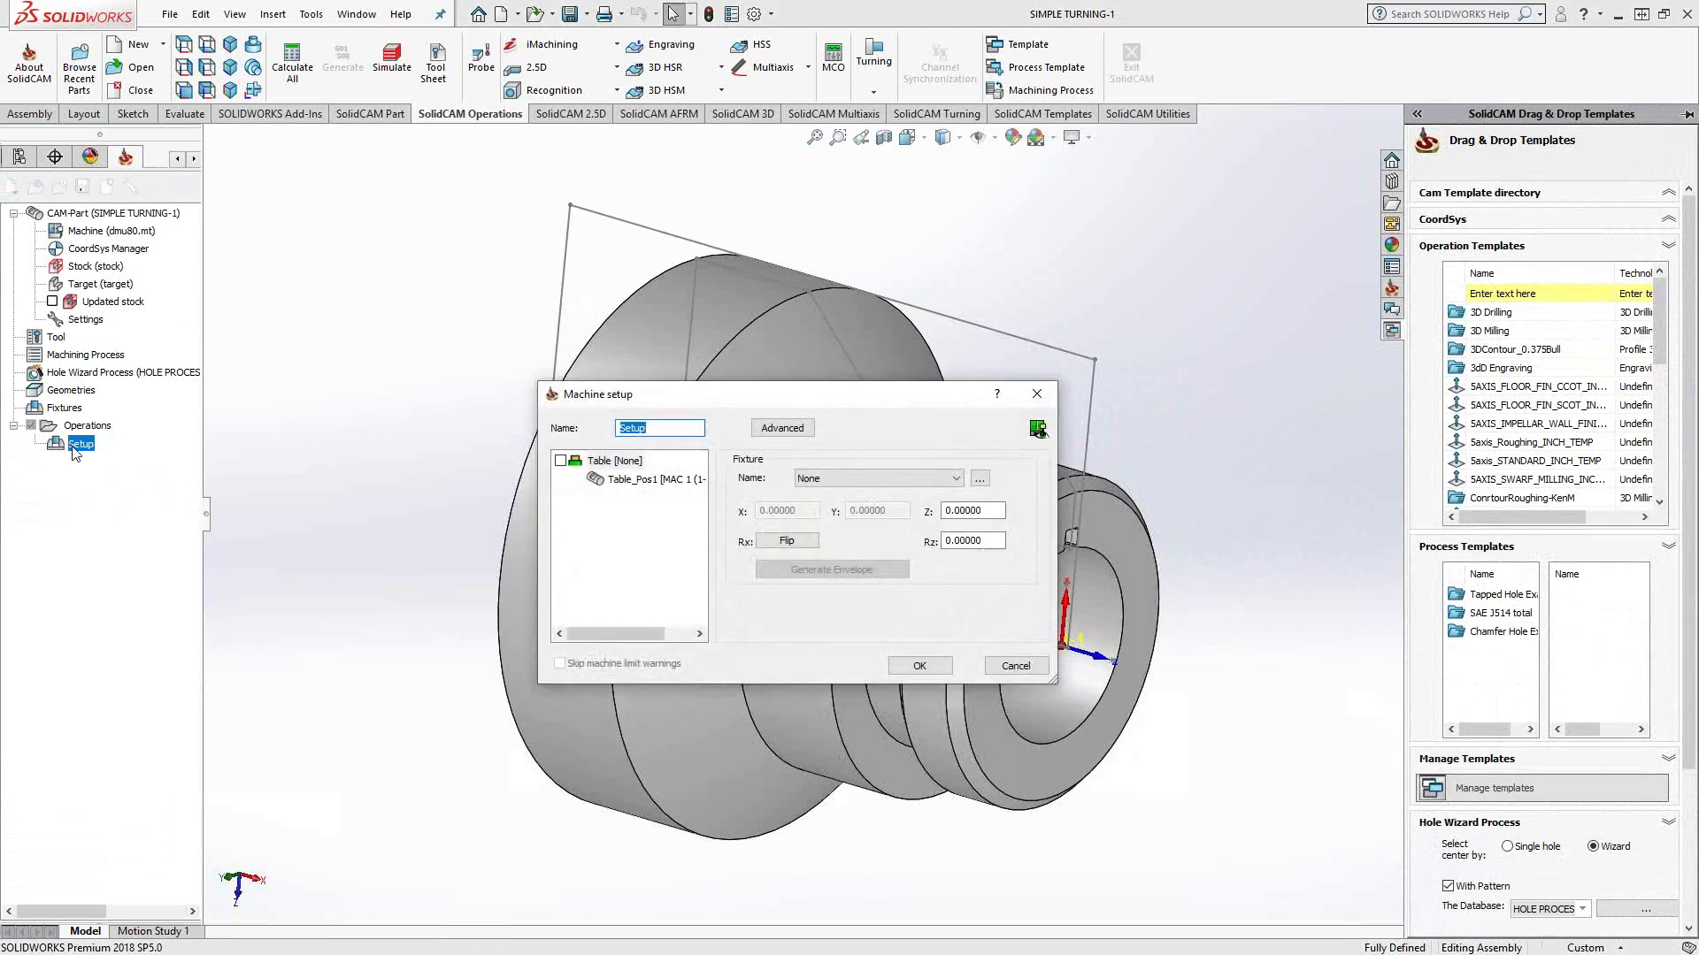
# Add a new fixture from the Fixture Name list, keeping it defined by a standard chuck
pyautogui.click(908, 481)
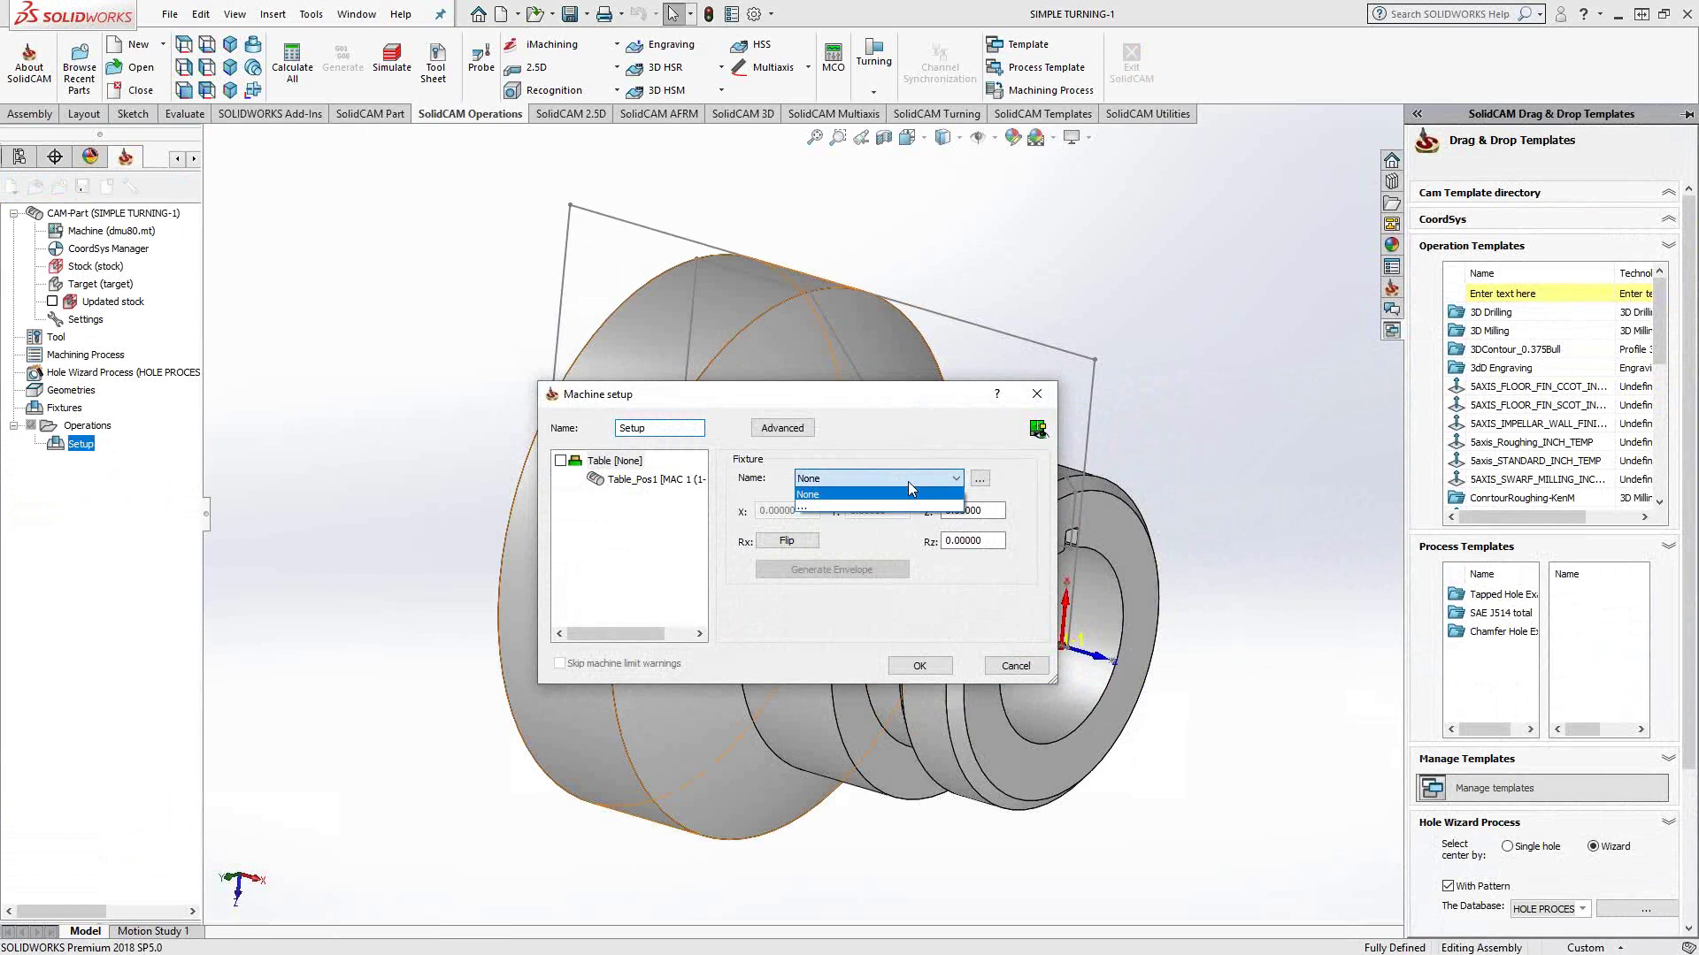
pyautogui.click(829, 509)
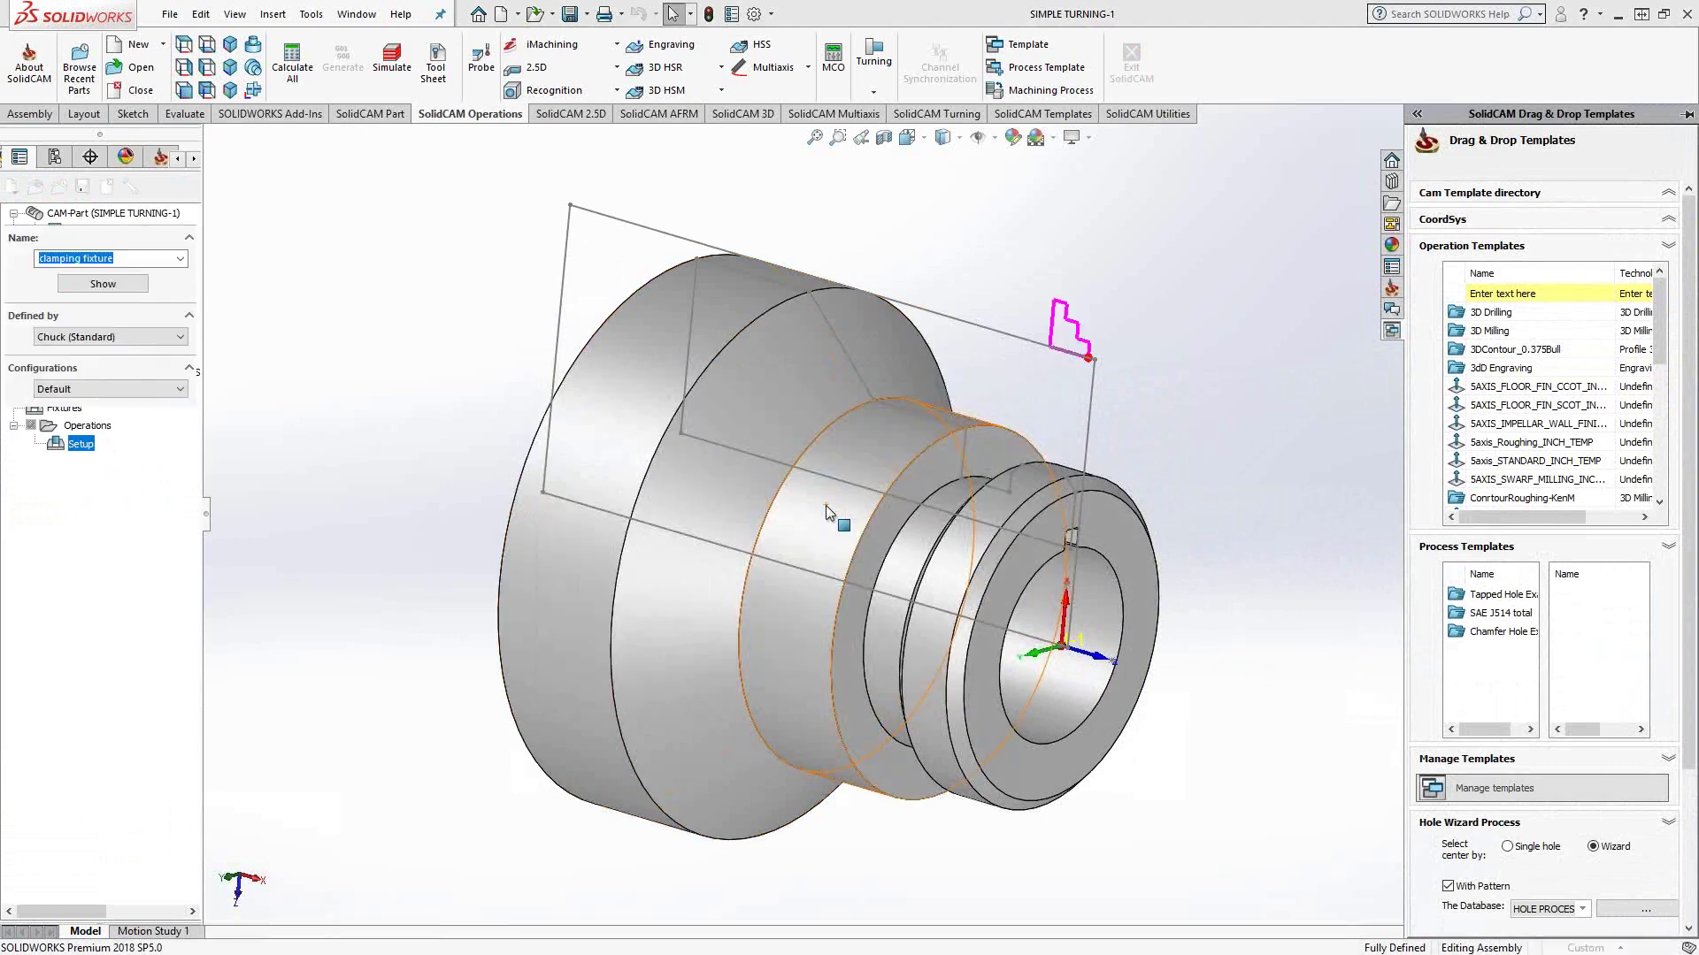
pyautogui.click(162, 337)
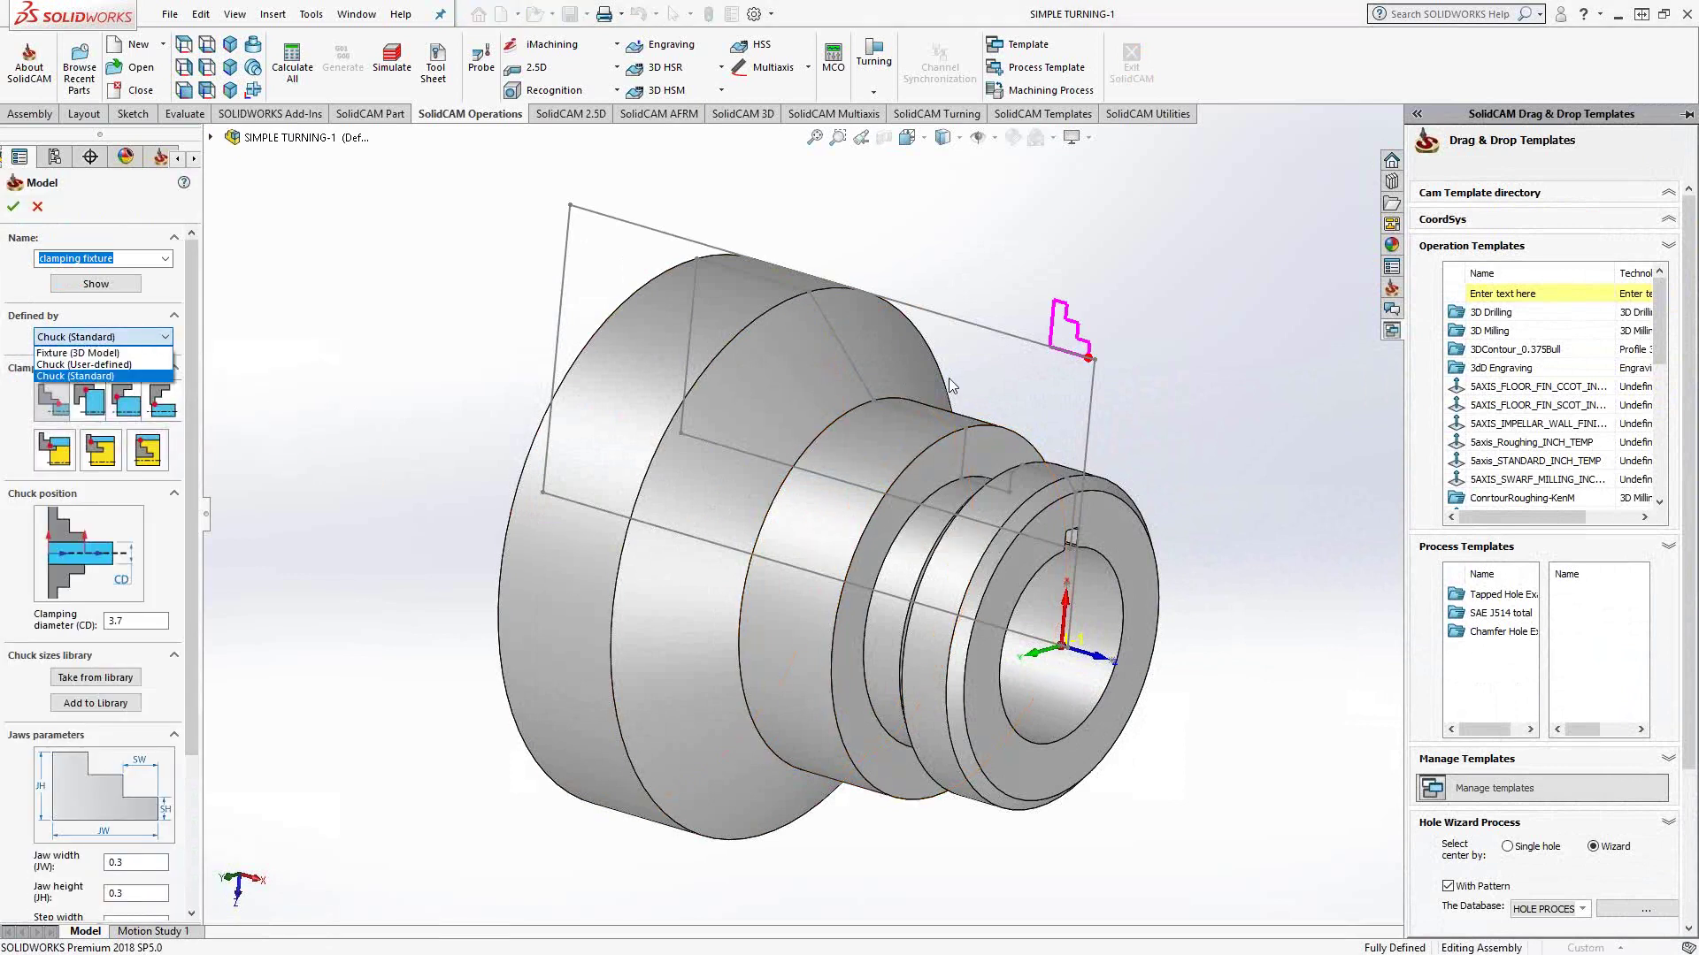
pyautogui.click(424, 375)
# Set the chuck's clamping diameter to 3.7 by picking edges on the part
pyautogui.moveTo(883, 395); pyautogui.dragTo(1031, 368, button='middle')
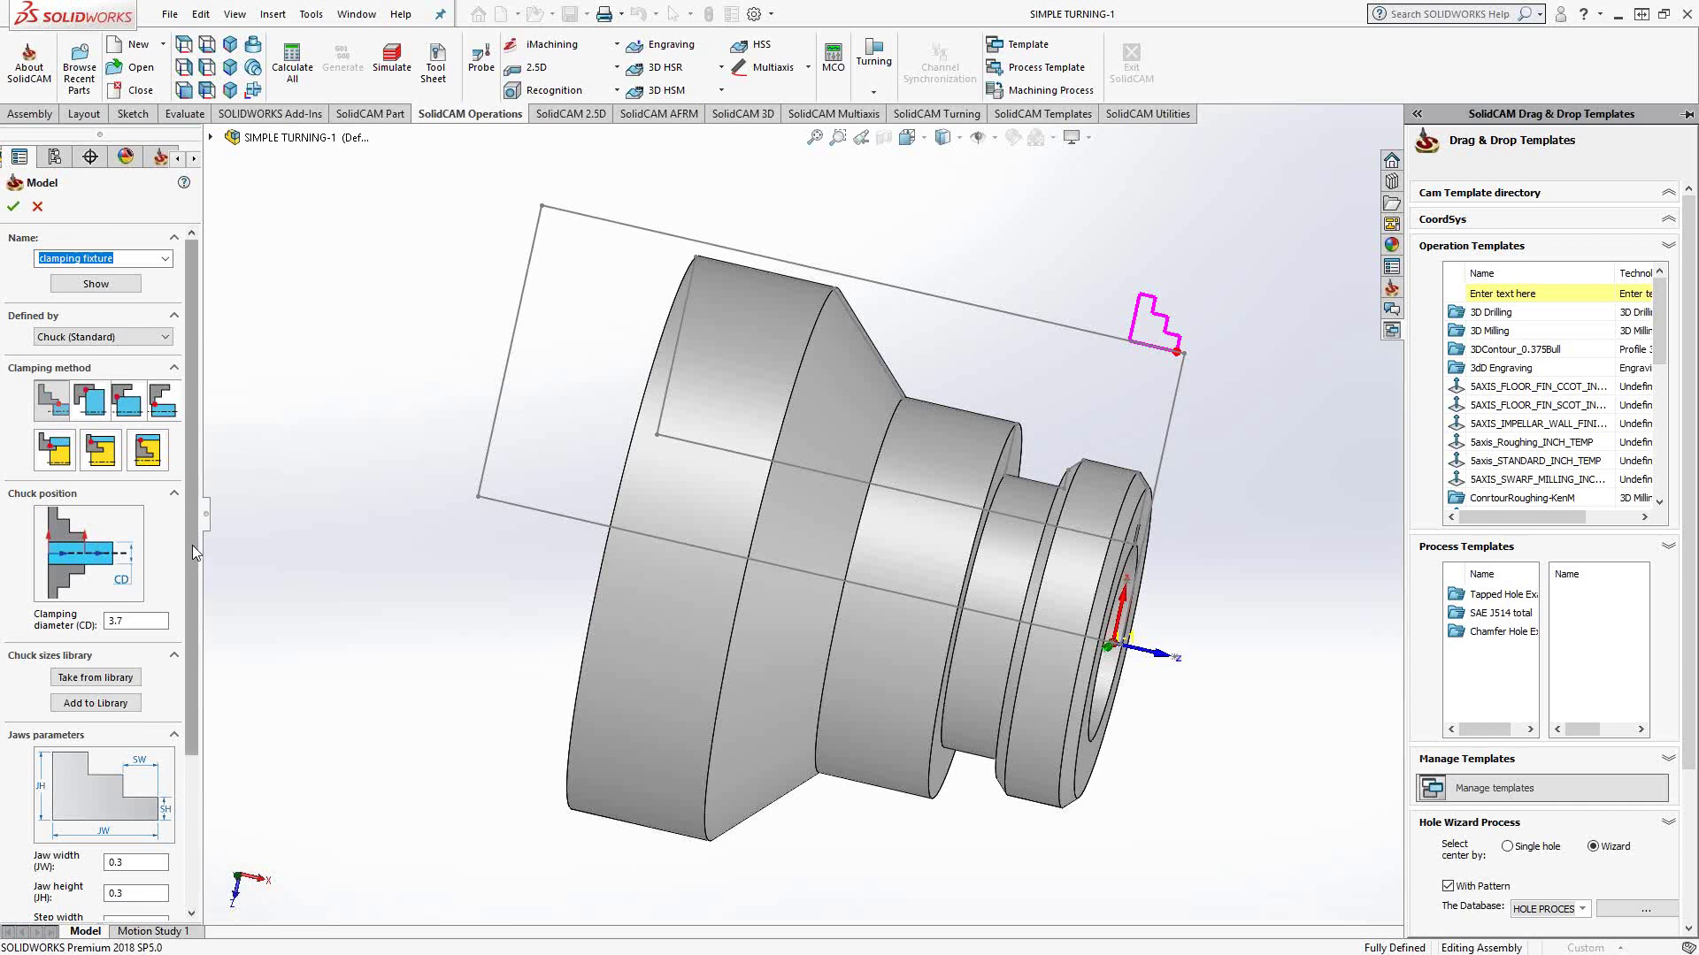
pyautogui.scroll(-3, 192, 542)
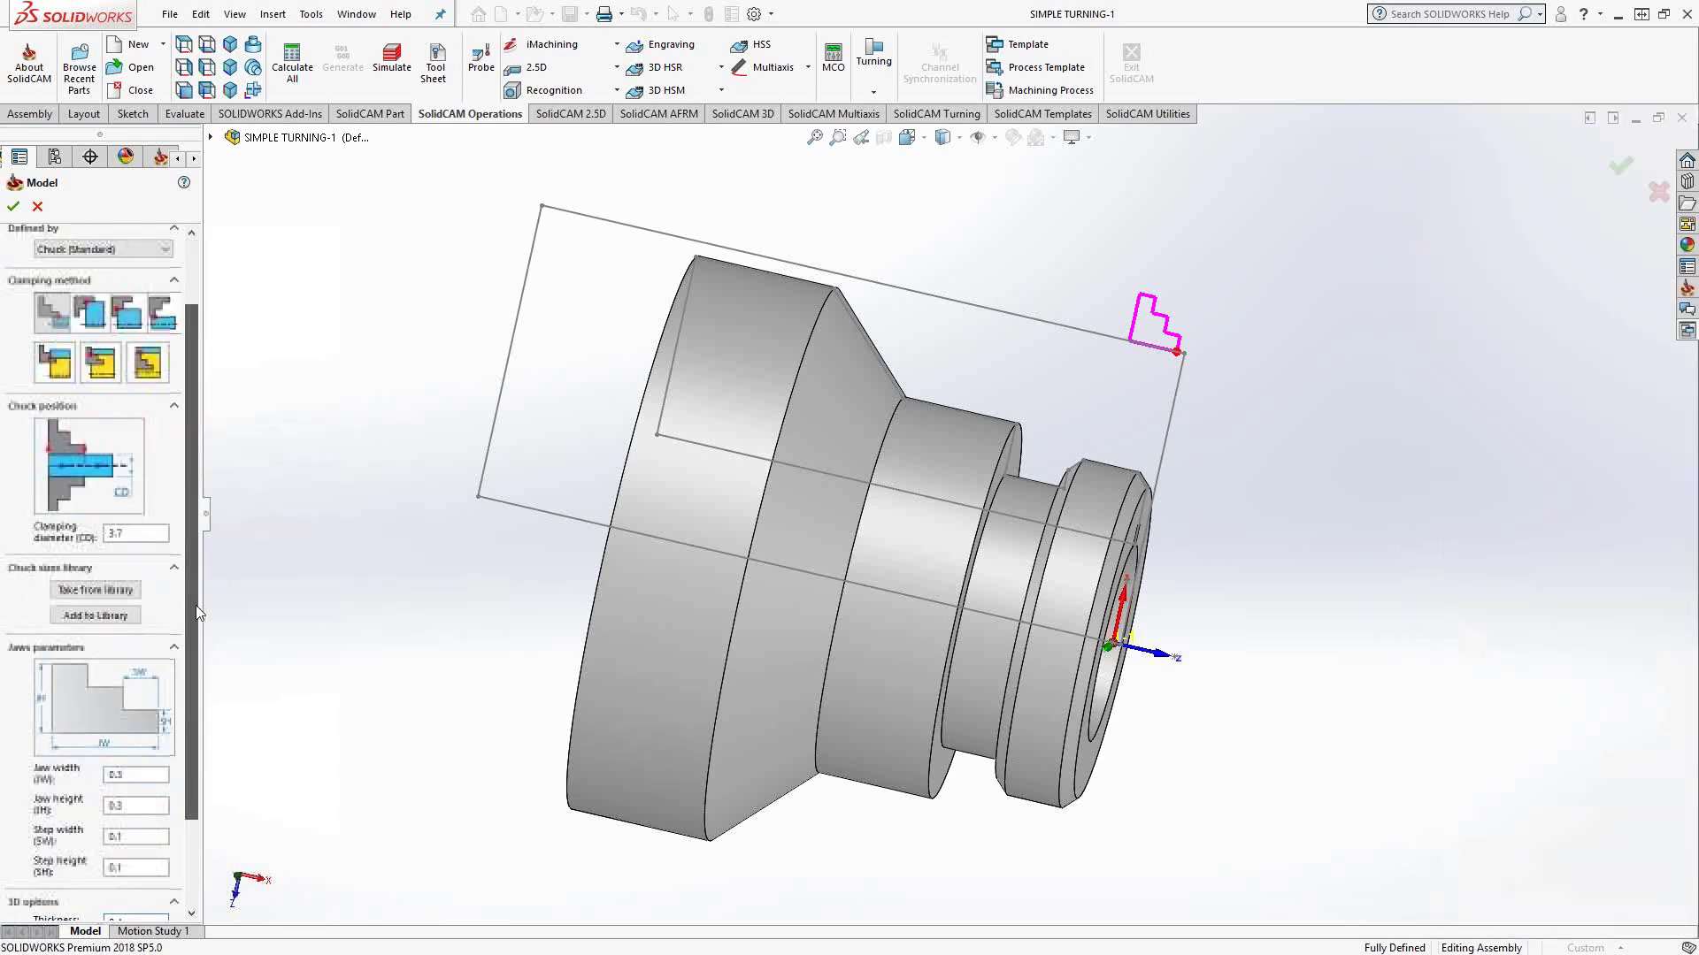
pyautogui.click(139, 538)
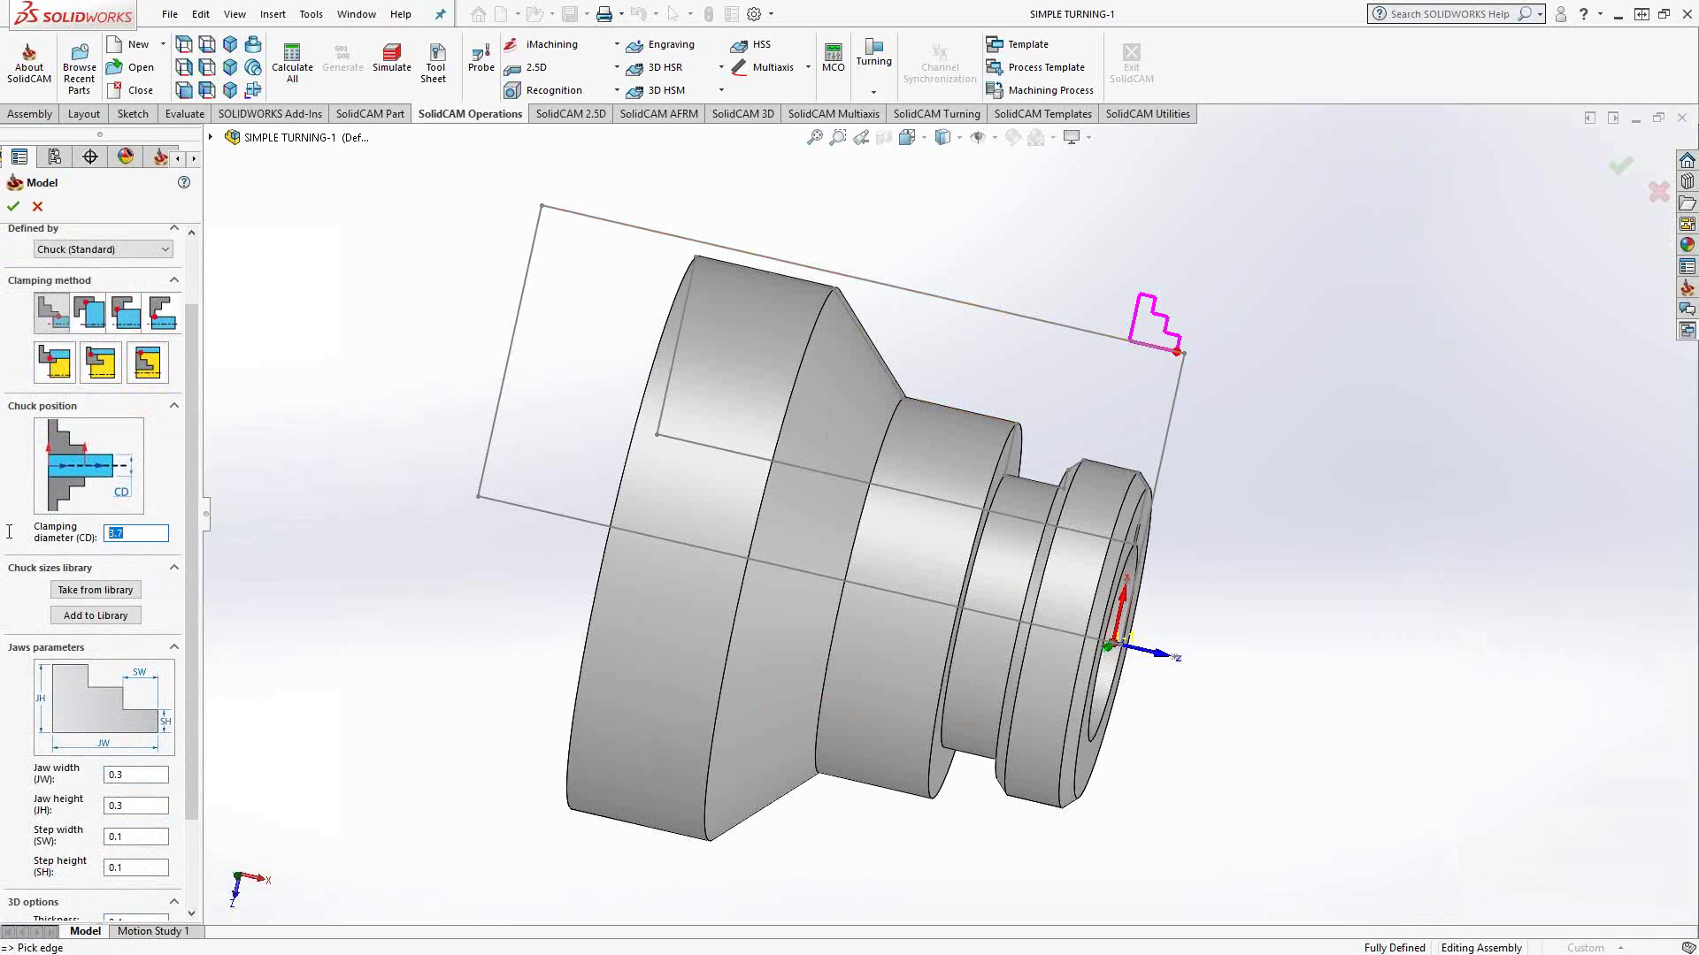
pyautogui.click(968, 417)
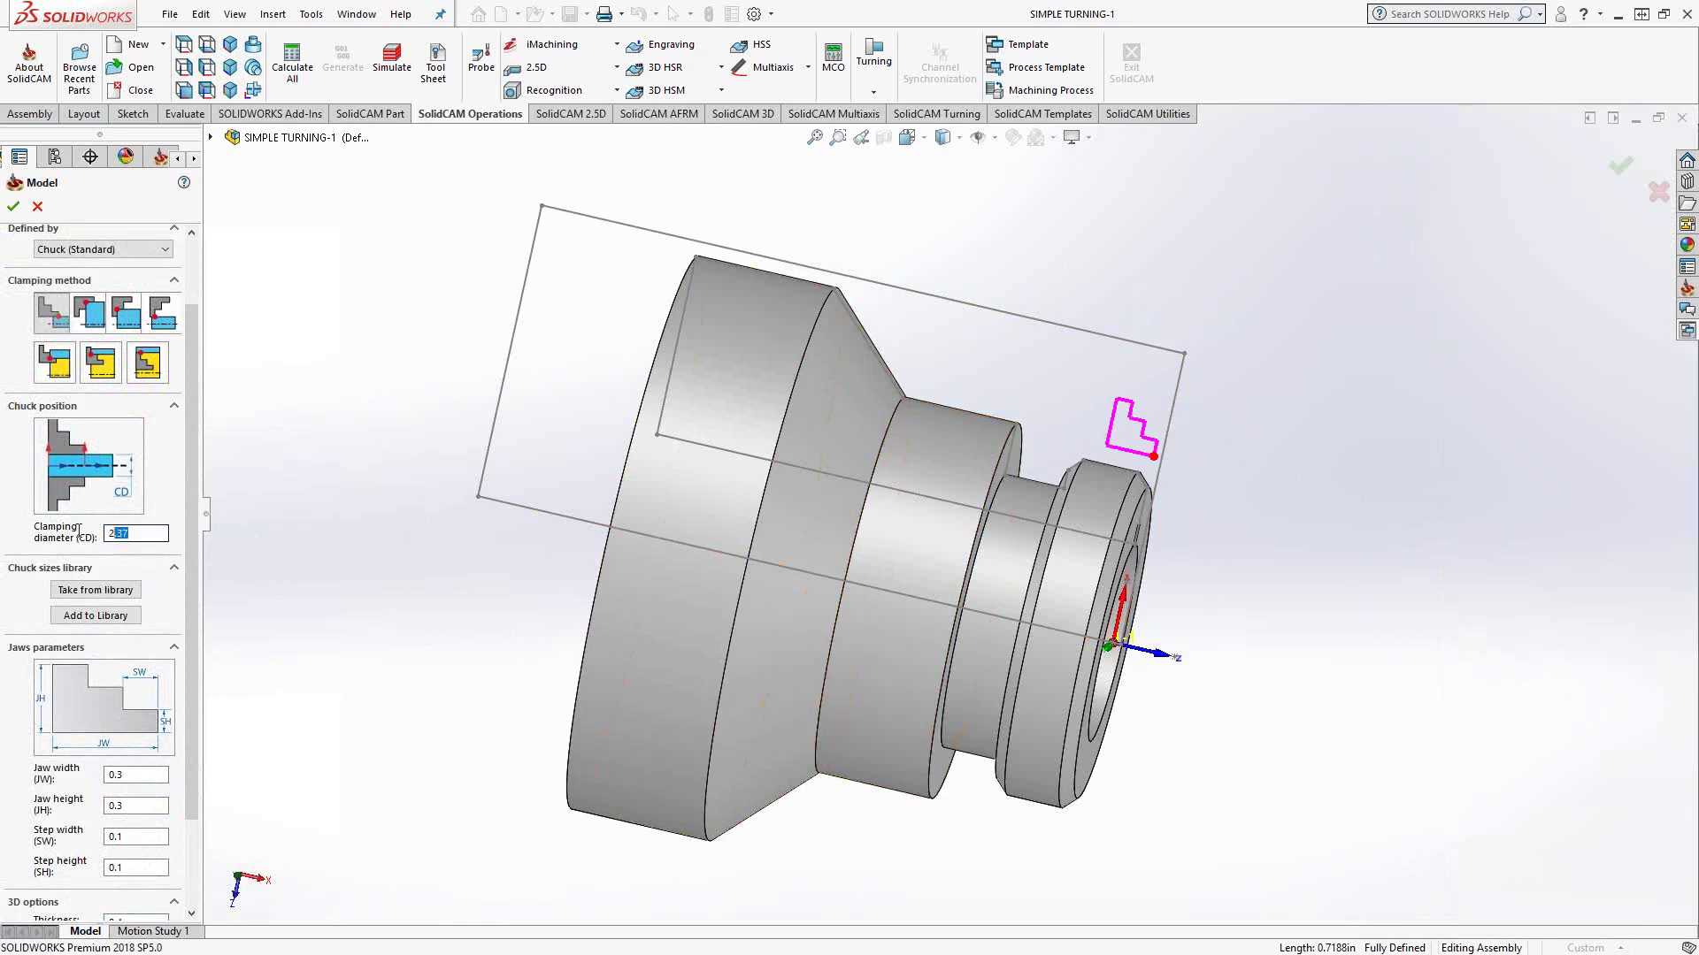
pyautogui.click(984, 311)
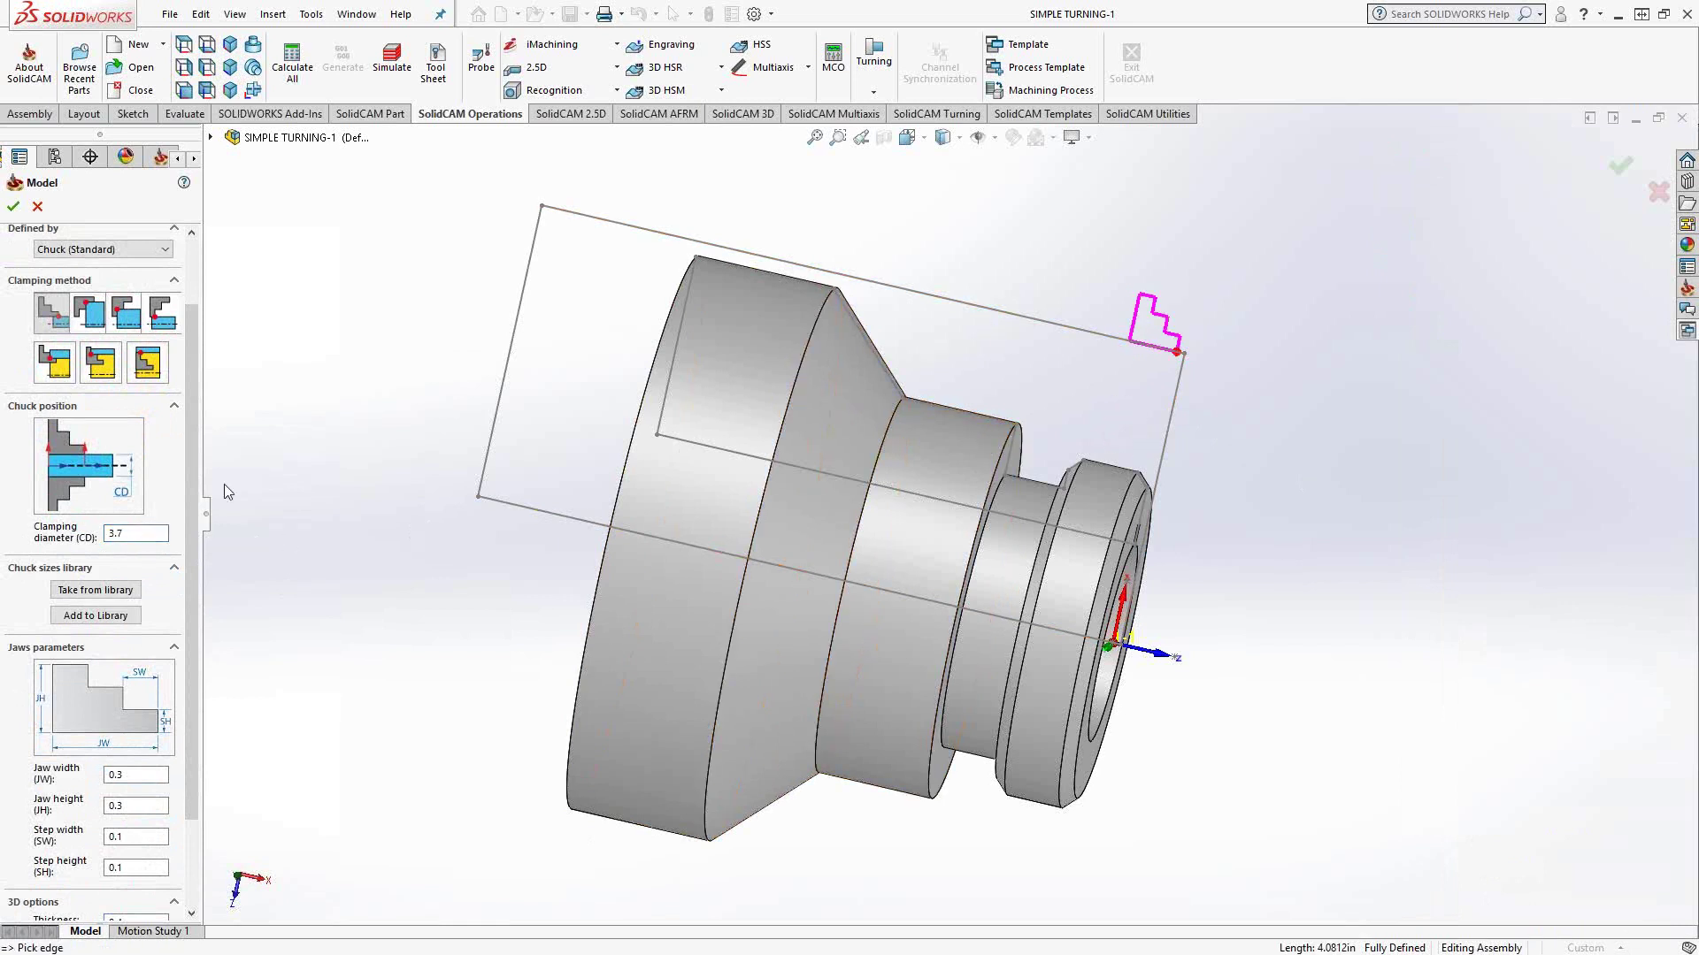
# Enter 1 for jaw width, jaw height, step width and step height in the Jaws parameters
pyautogui.moveTo(189, 463); pyautogui.dragTo(194, 560)
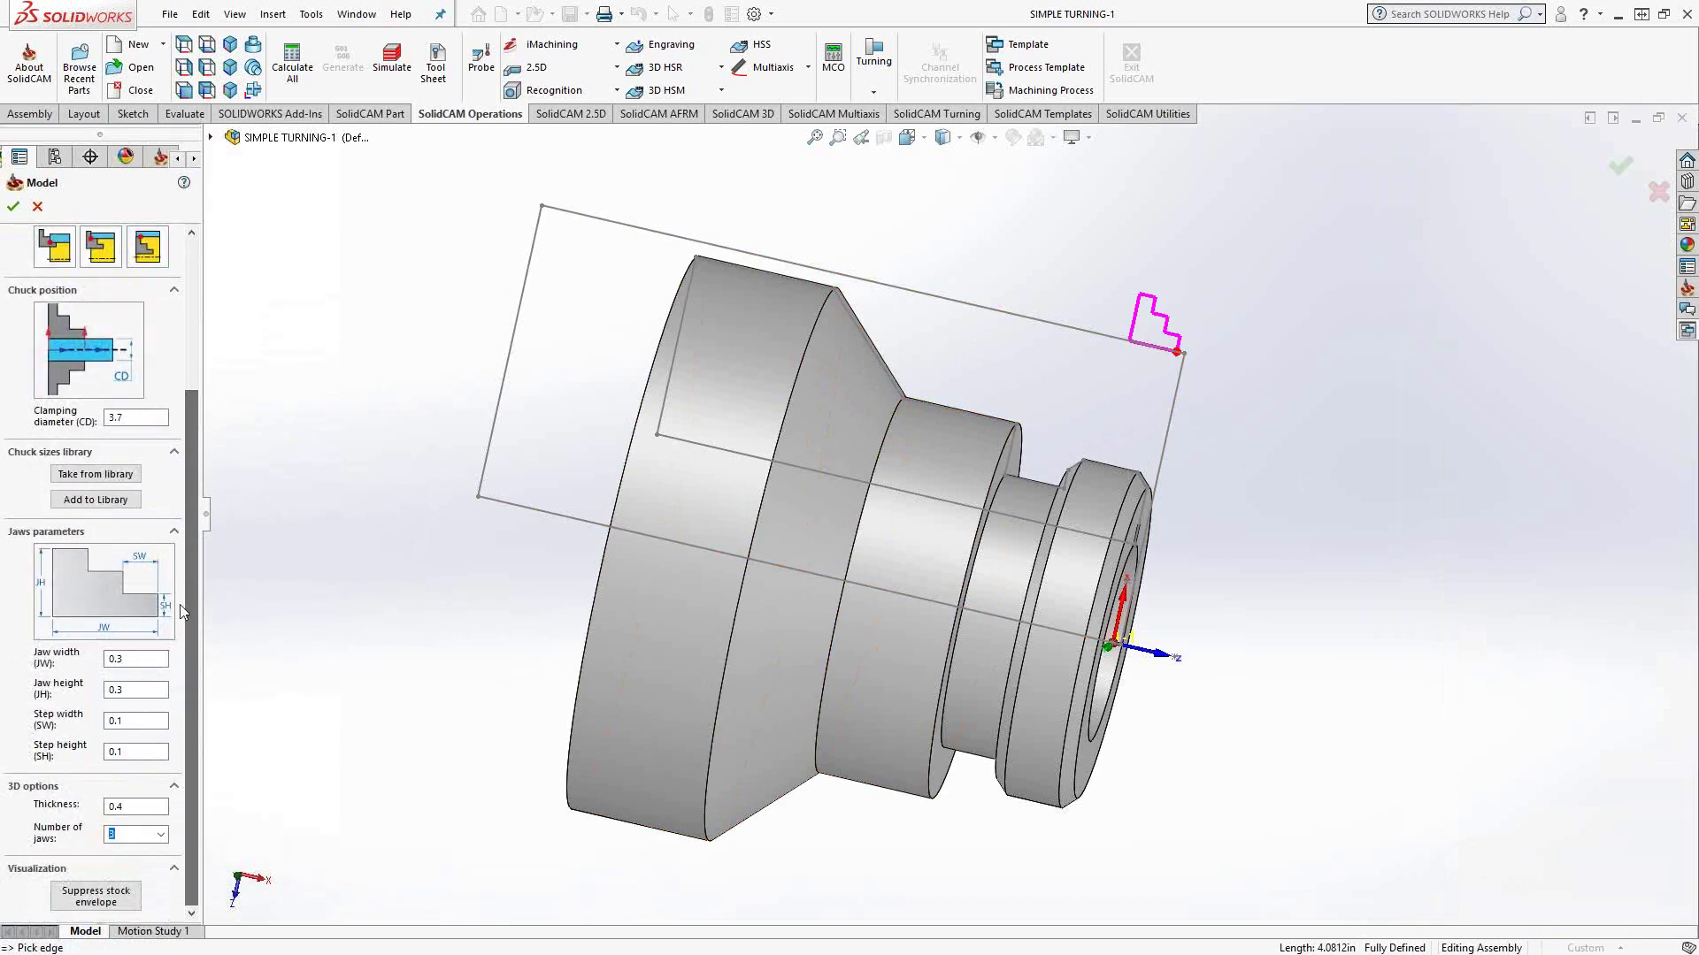
pyautogui.click(130, 660)
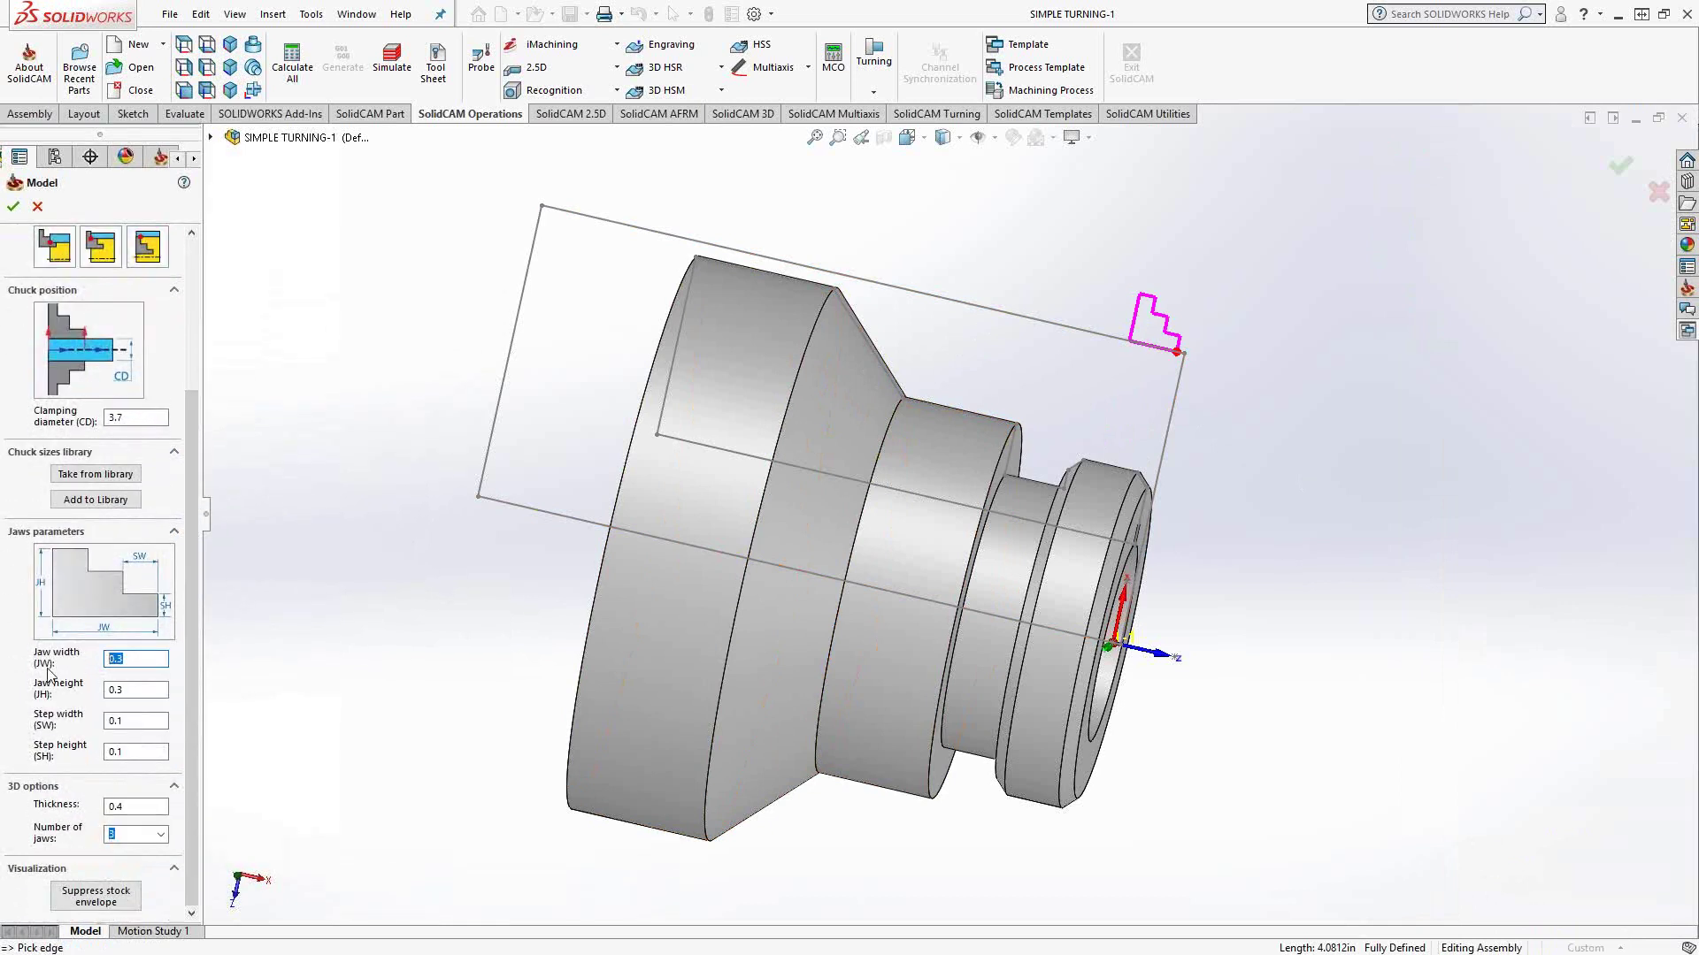
pyautogui.write('1')
pyautogui.press('Tab')
pyautogui.write('1')
pyautogui.press('Tab')
pyautogui.write('1')
pyautogui.press('Tab')
pyautogui.write('.5')
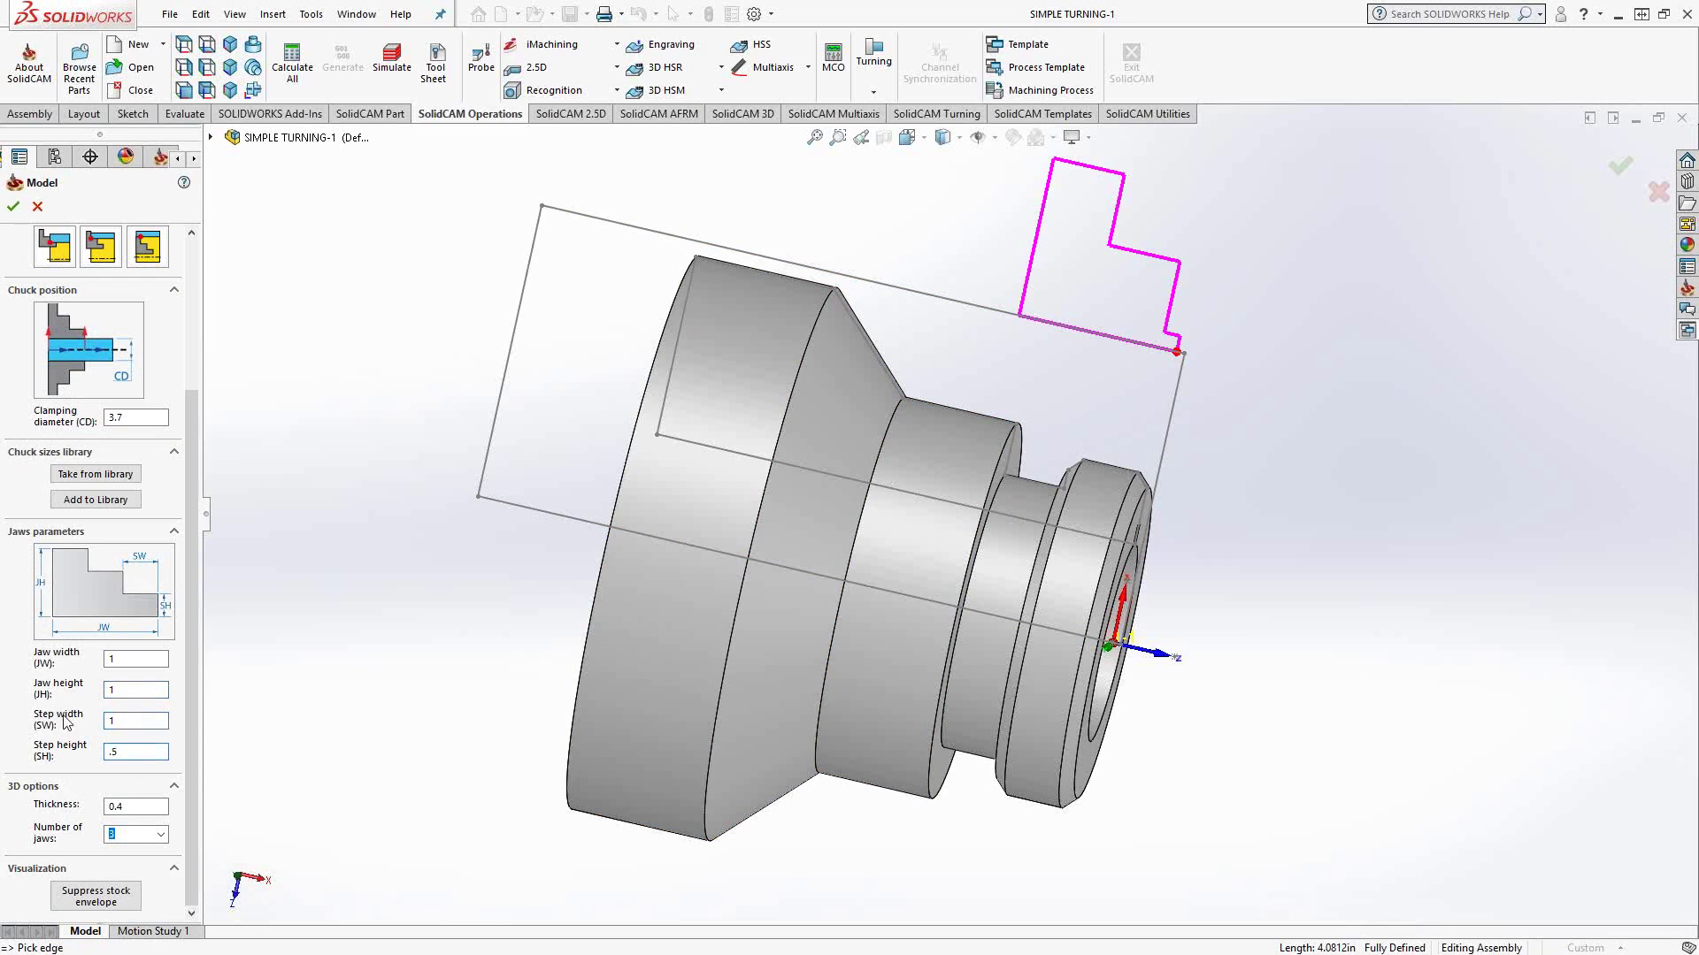
pyautogui.click(134, 723)
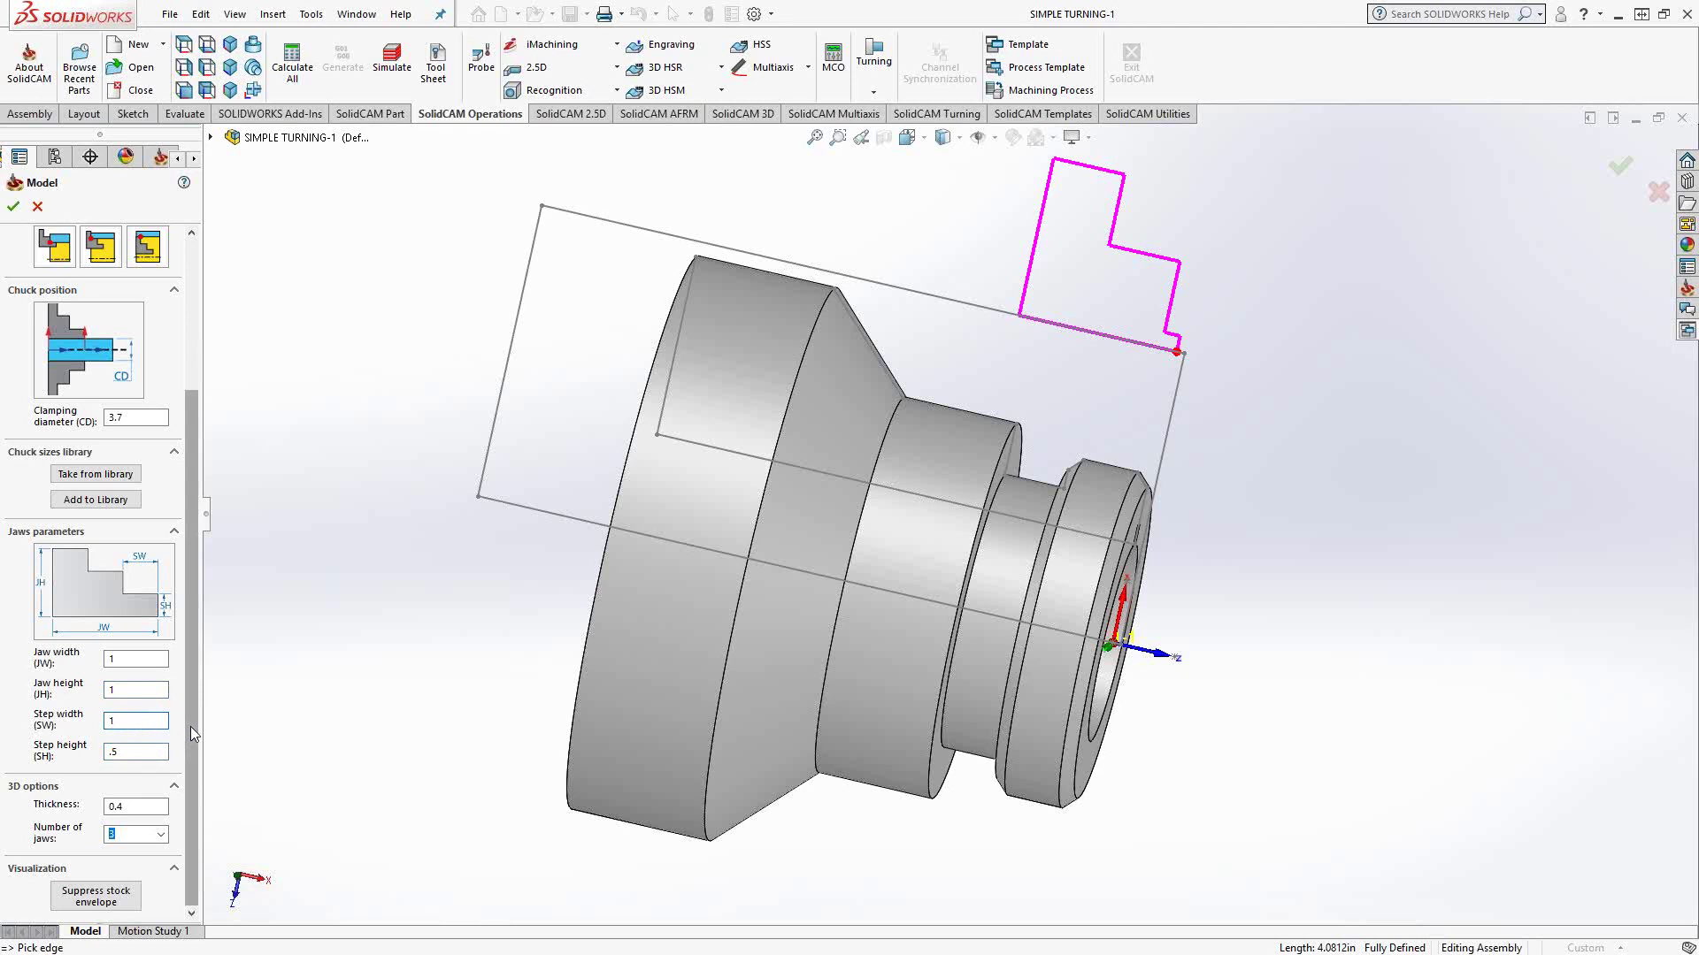
pyautogui.press('Tab')
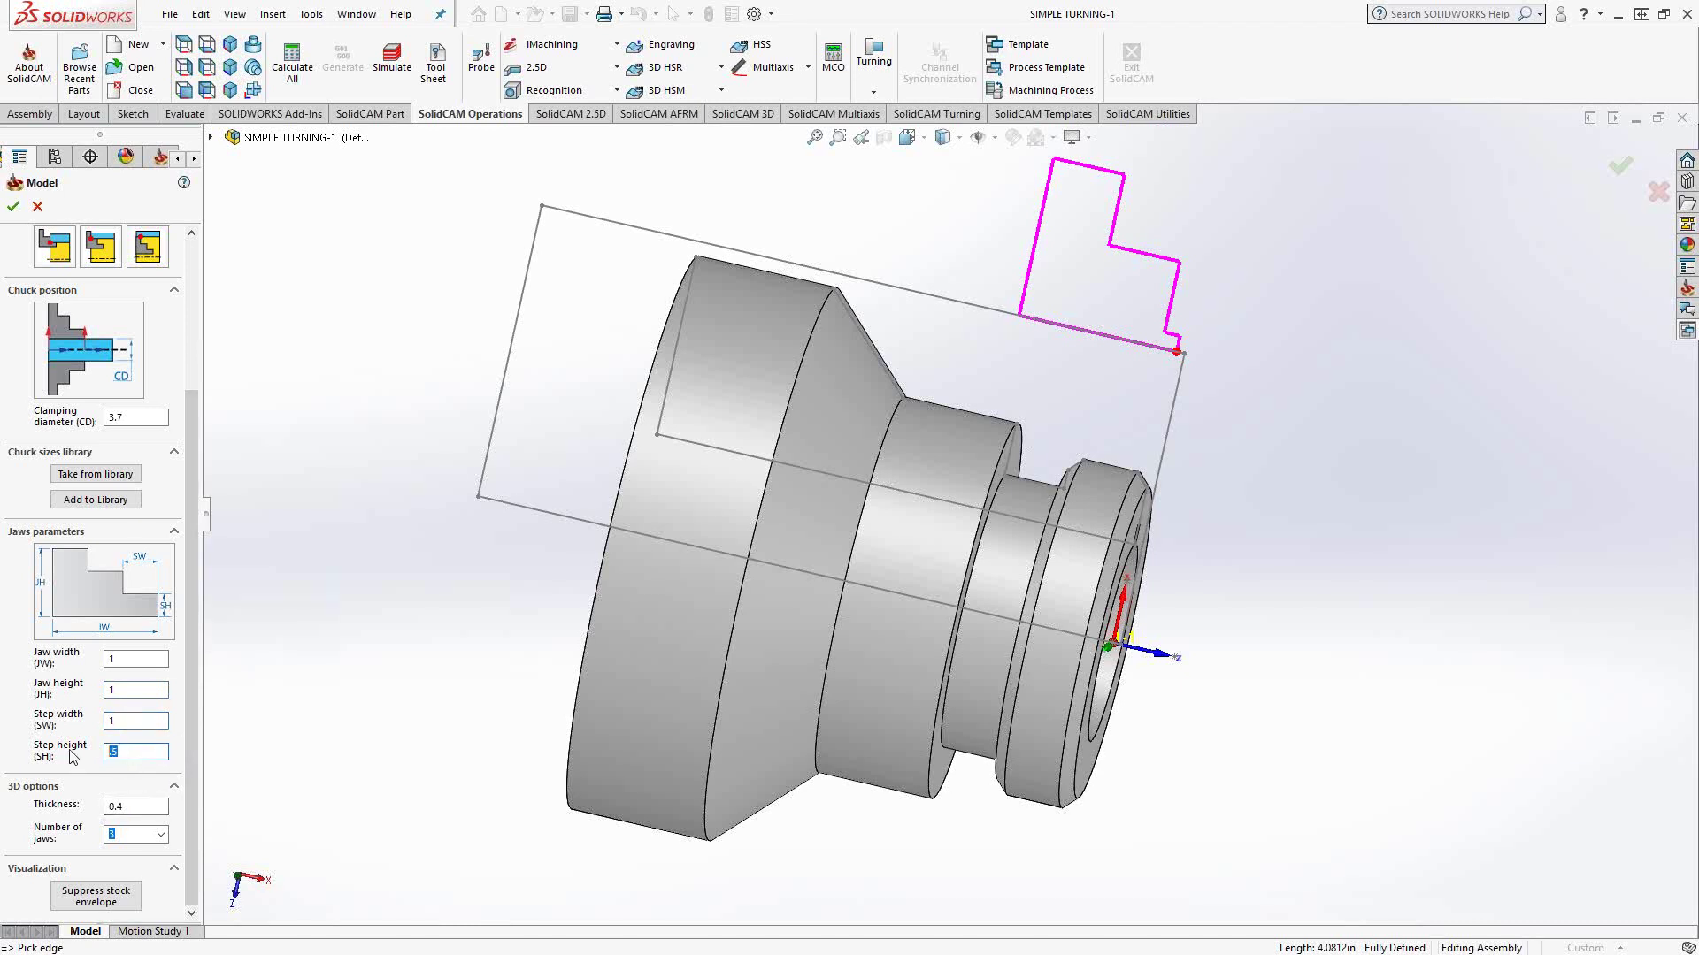
pyautogui.write('1')
pyautogui.click(111, 722)
pyautogui.press('Tab')
pyautogui.press('Tab')
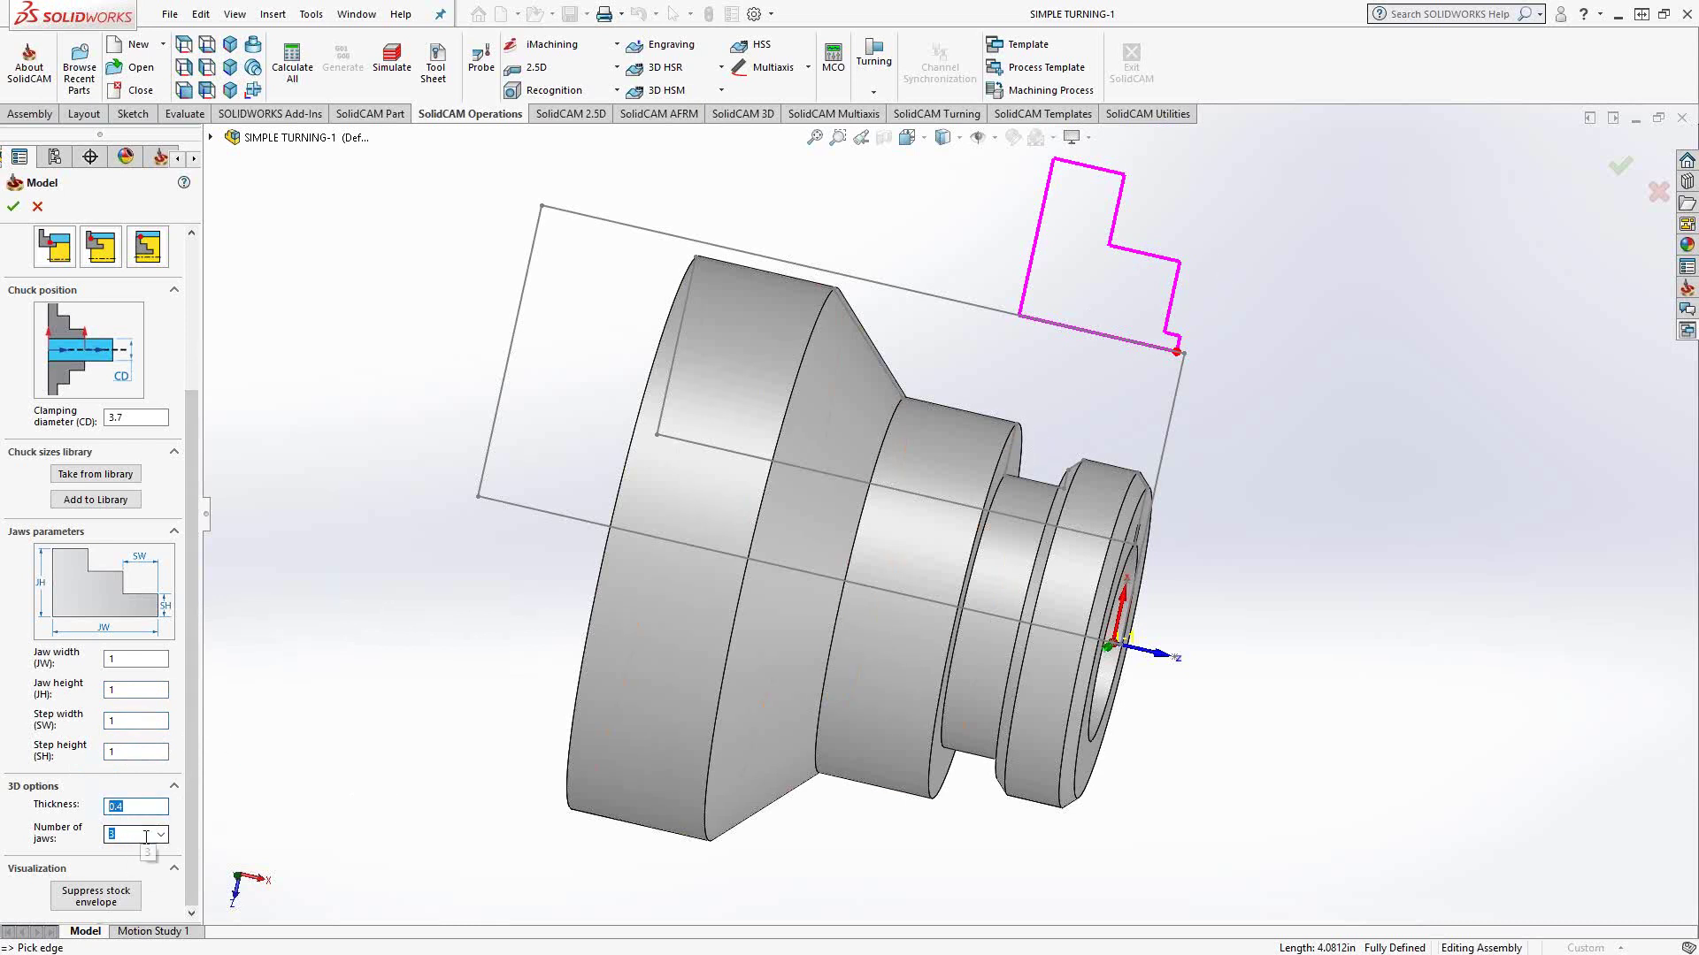
# Dismiss the incorrect jaw dimensions error and change the jaw width to 3
pyautogui.moveTo(187, 471); pyautogui.dragTo(178, 298)
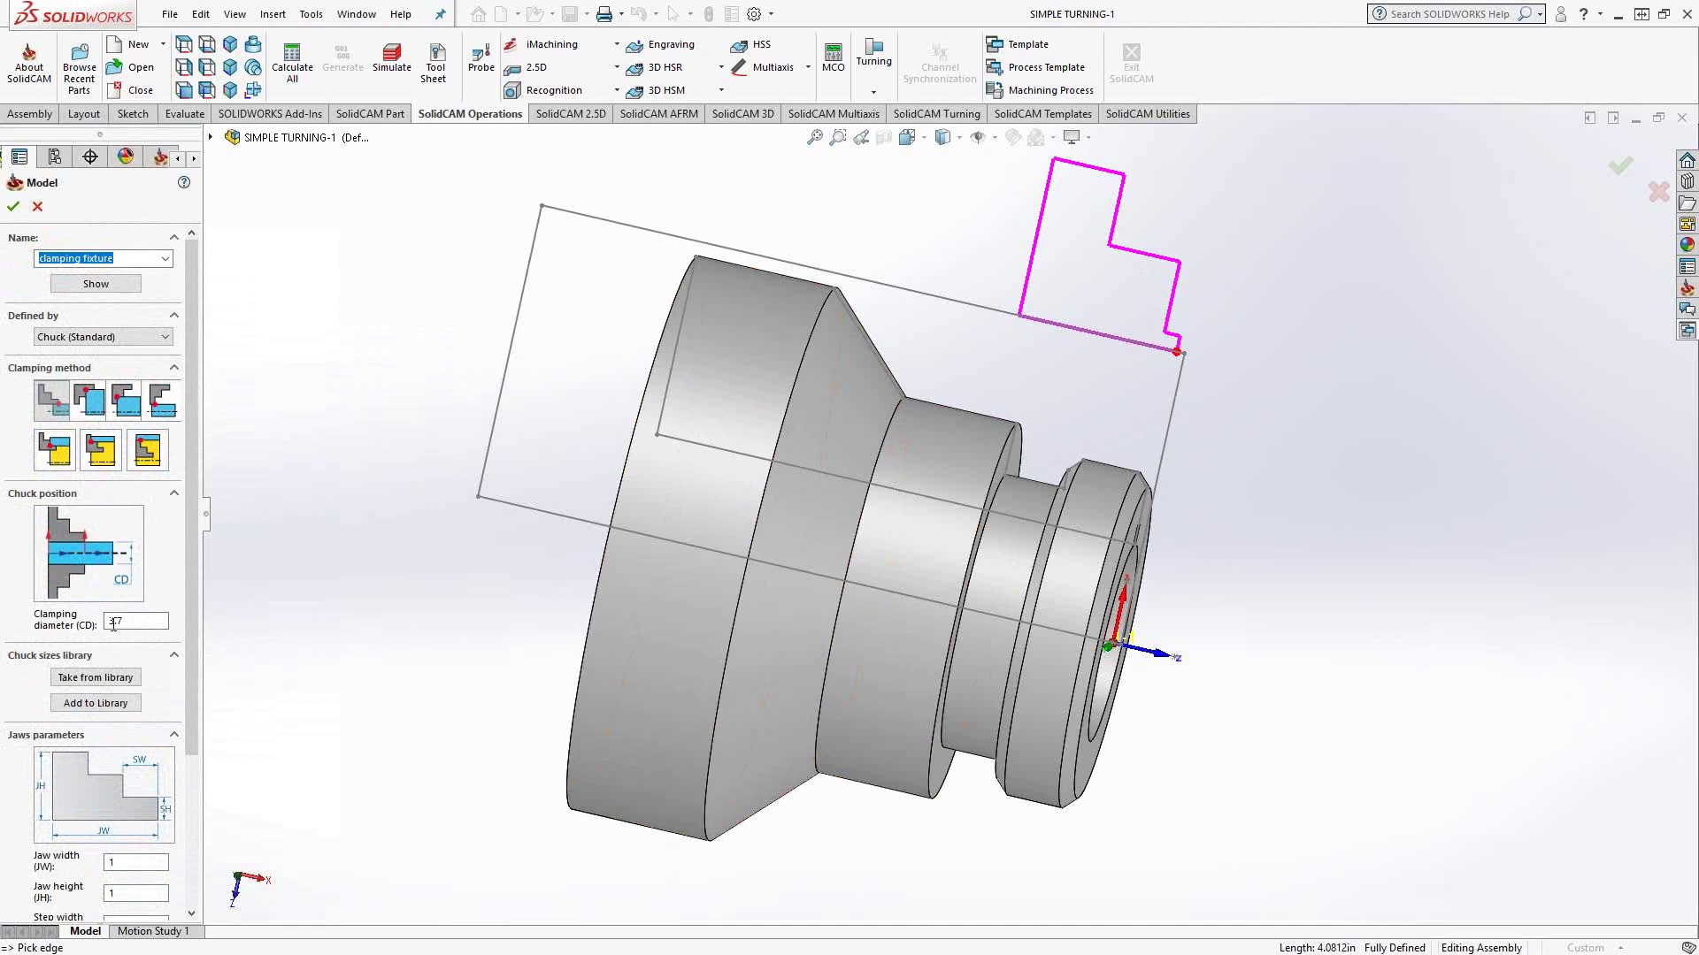
pyautogui.click(14, 206)
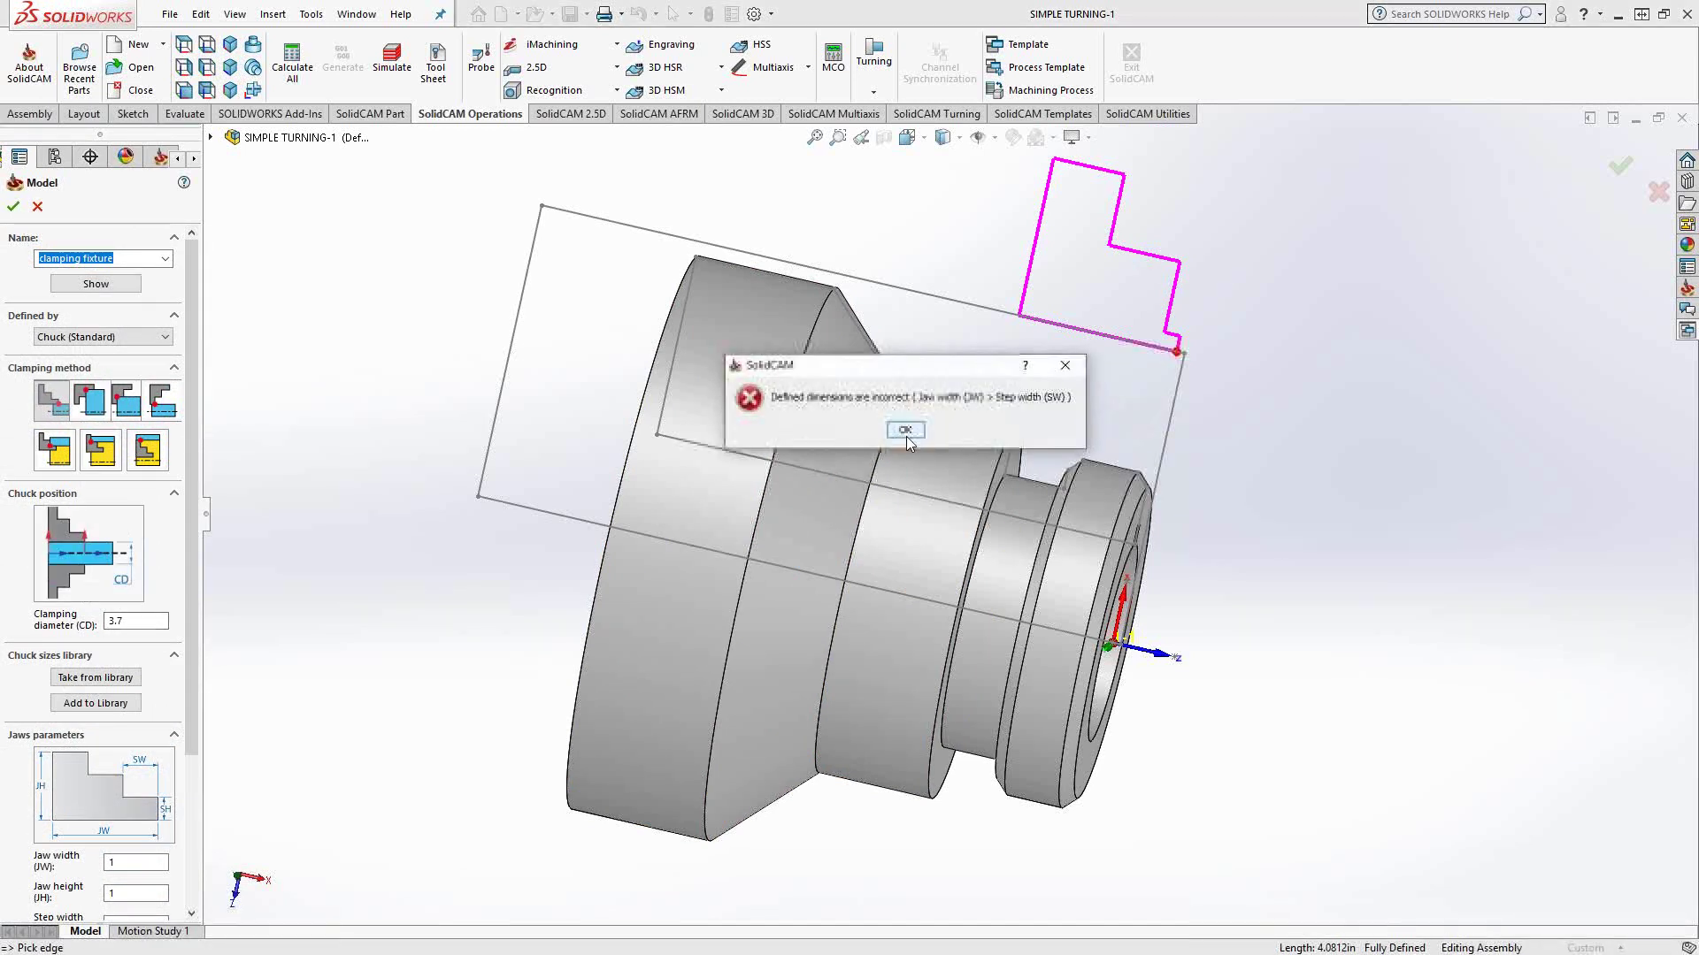
pyautogui.click(922, 430)
pyautogui.moveTo(193, 500); pyautogui.dragTo(183, 643)
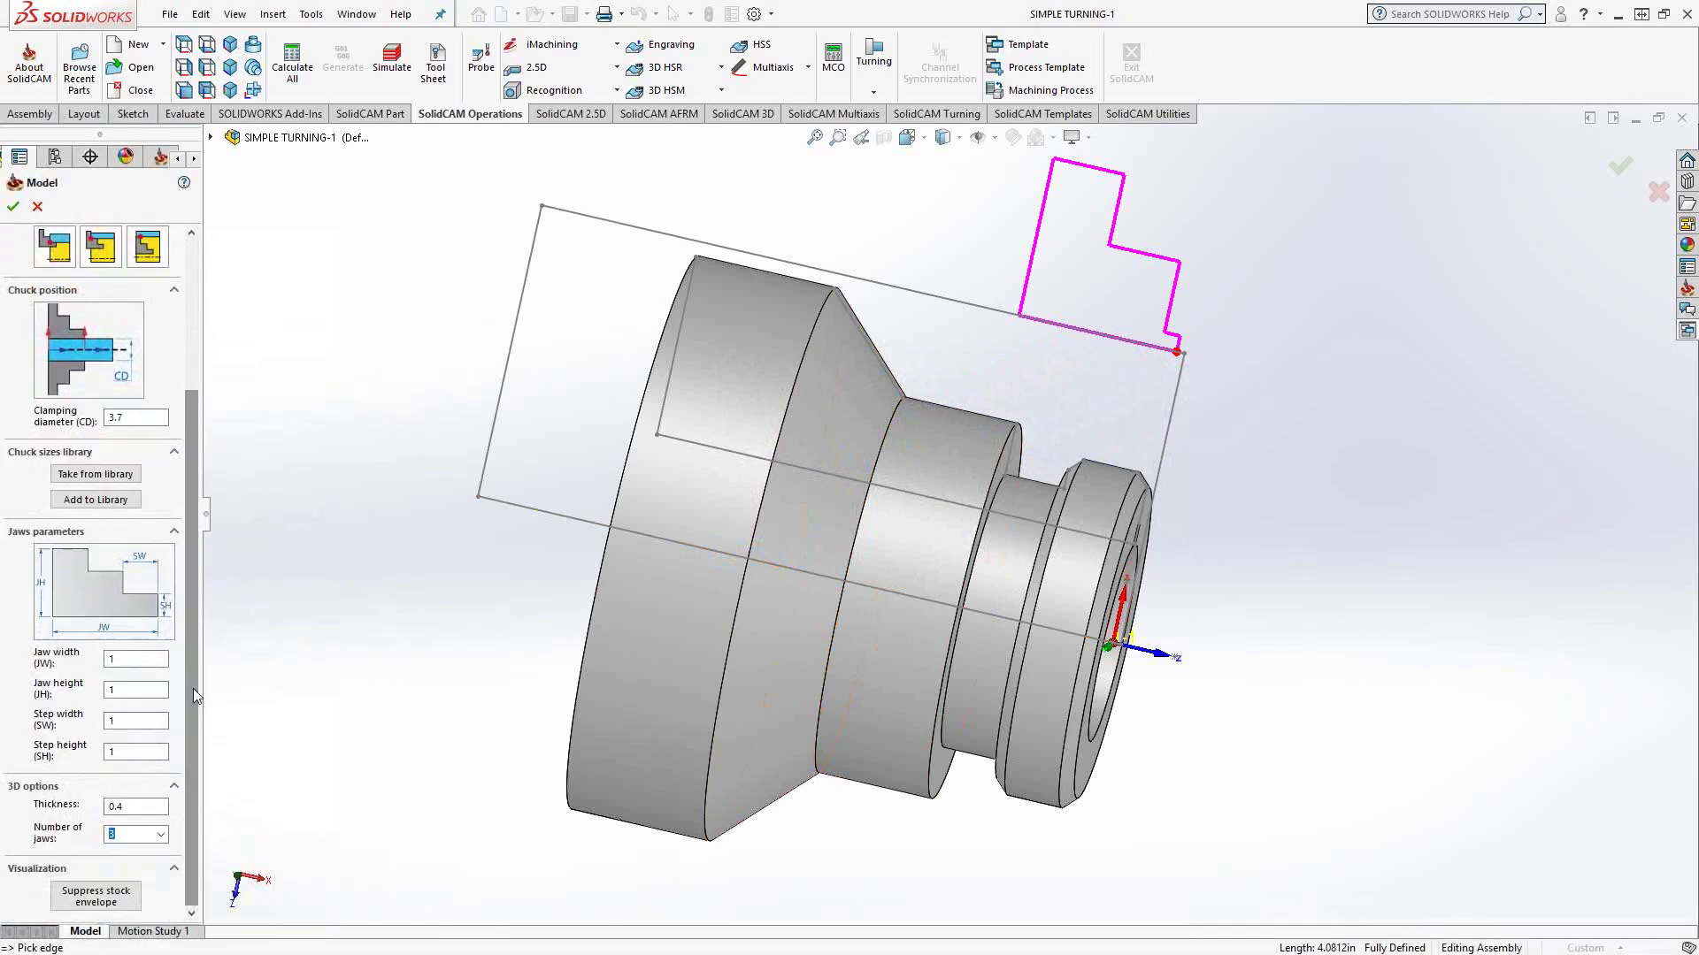
pyautogui.doubleClick(133, 659)
pyautogui.write('3')
pyautogui.press('Tab')
pyautogui.write('3')
# Accept the chuck fixture and bring up the Machine Preview of the setup
pyautogui.click(14, 207)
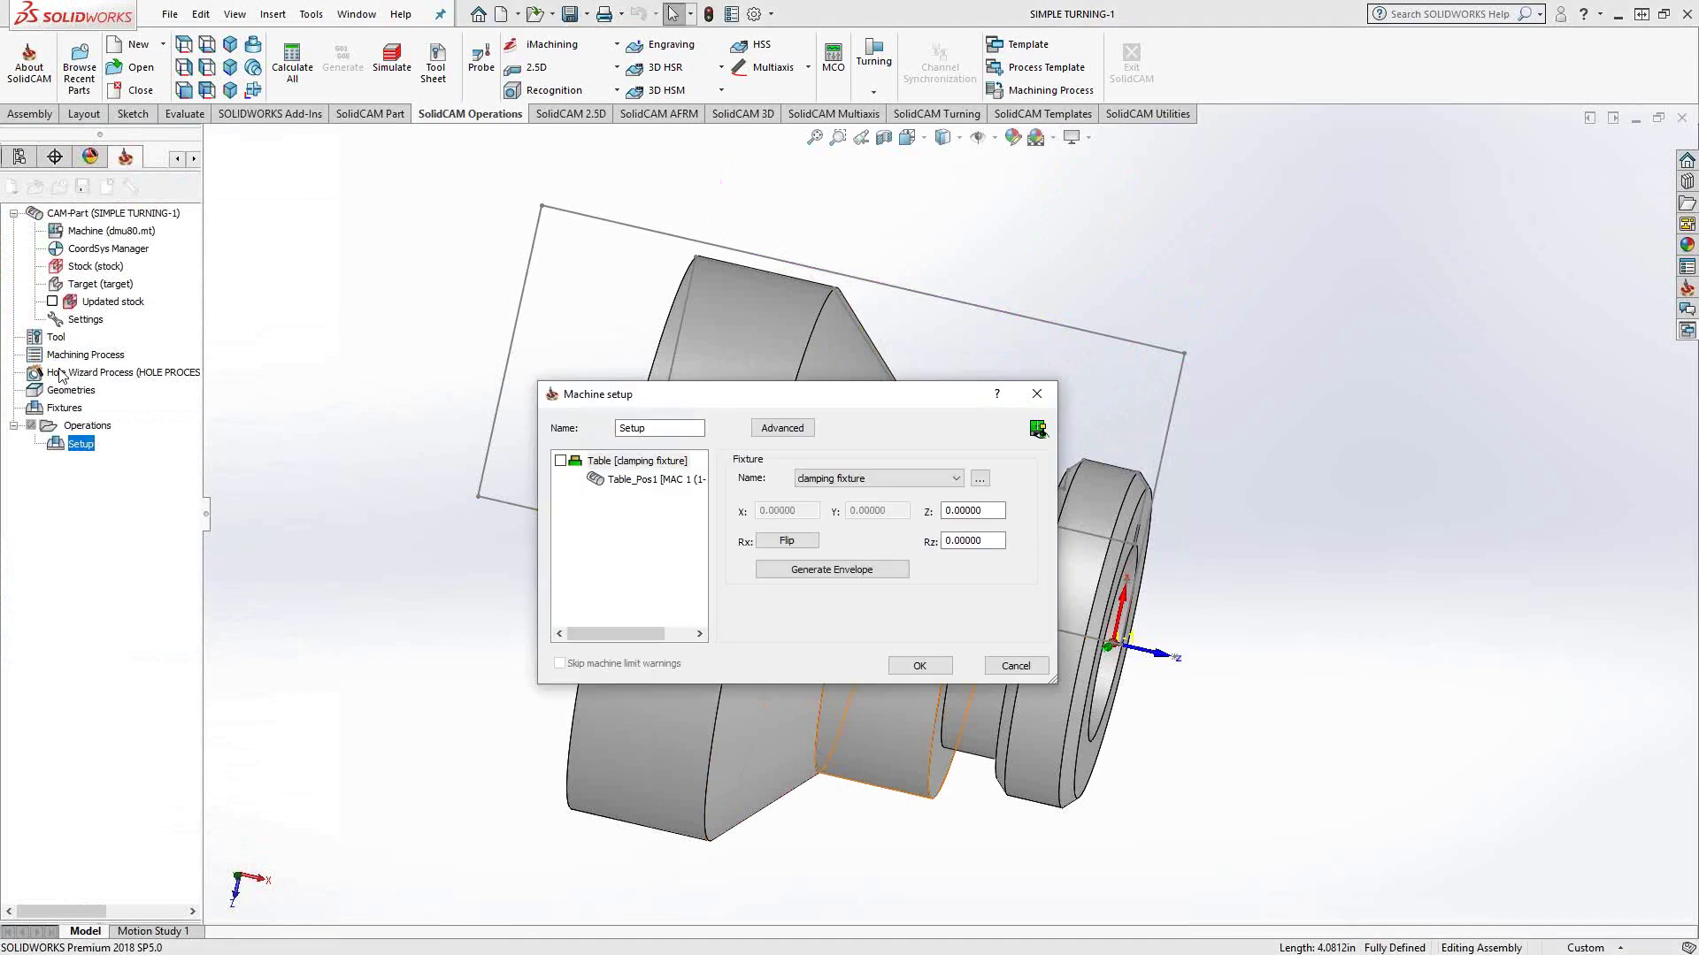
pyautogui.moveTo(860, 395); pyautogui.dragTo(409, 424)
pyautogui.click(587, 456)
pyautogui.moveTo(808, 541); pyautogui.dragTo(962, 731)
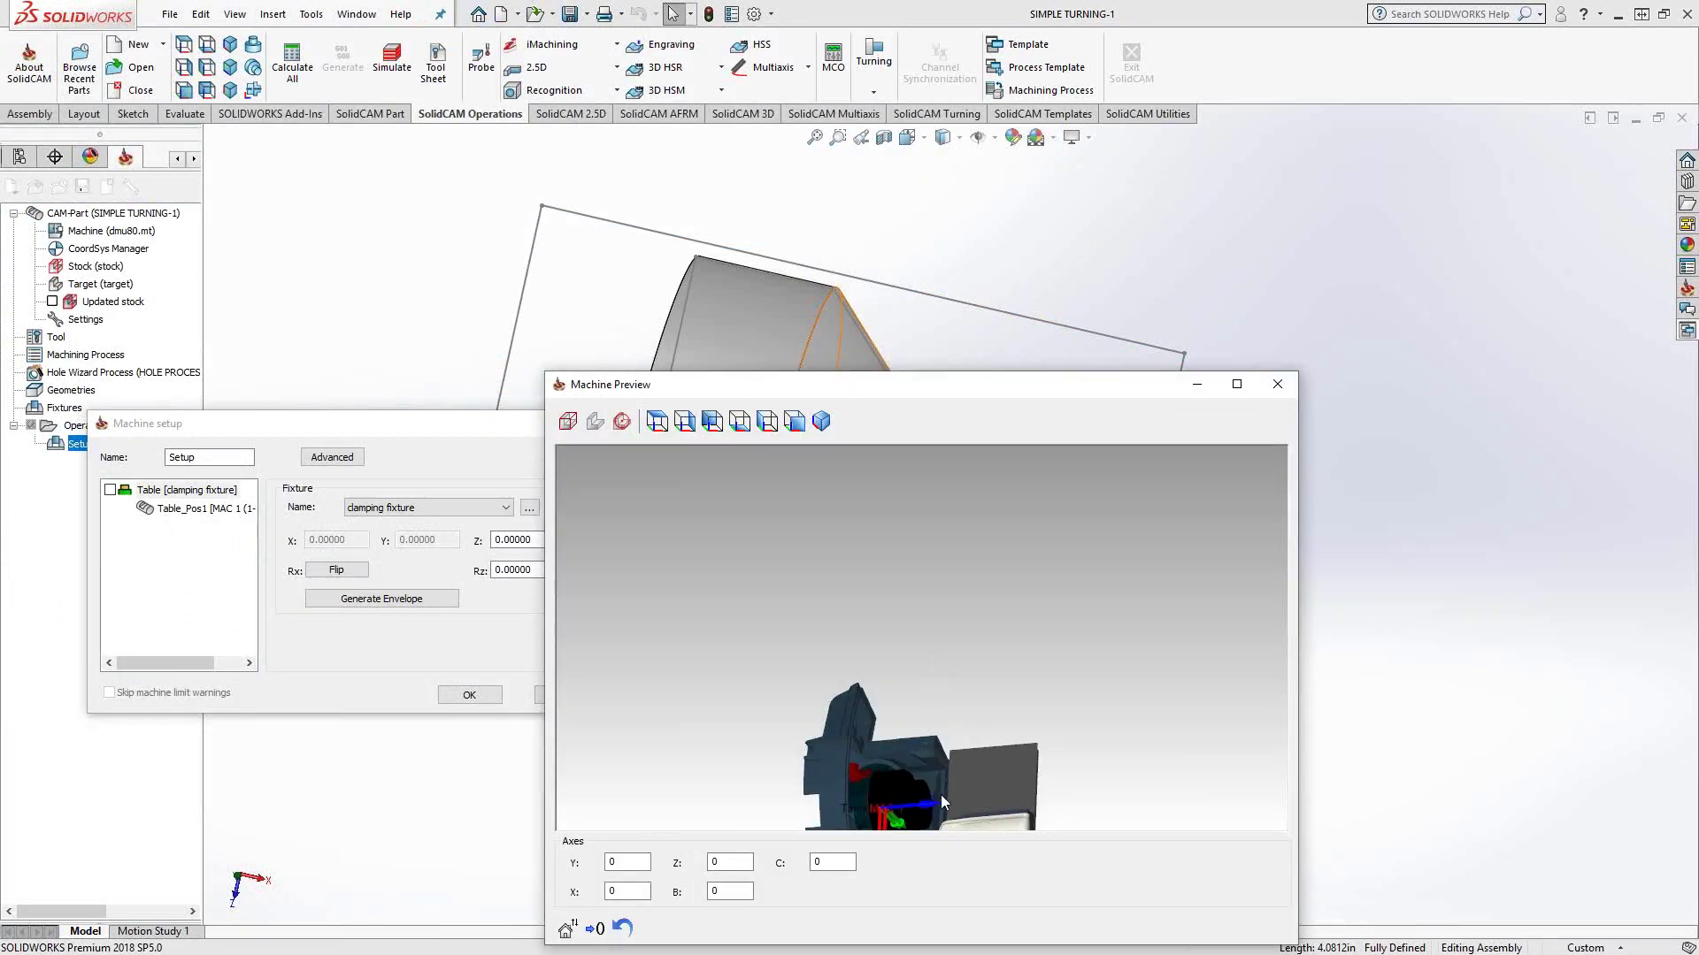
pyautogui.moveTo(938, 794); pyautogui.dragTo(852, 571)
pyautogui.scroll(5, 852, 571)
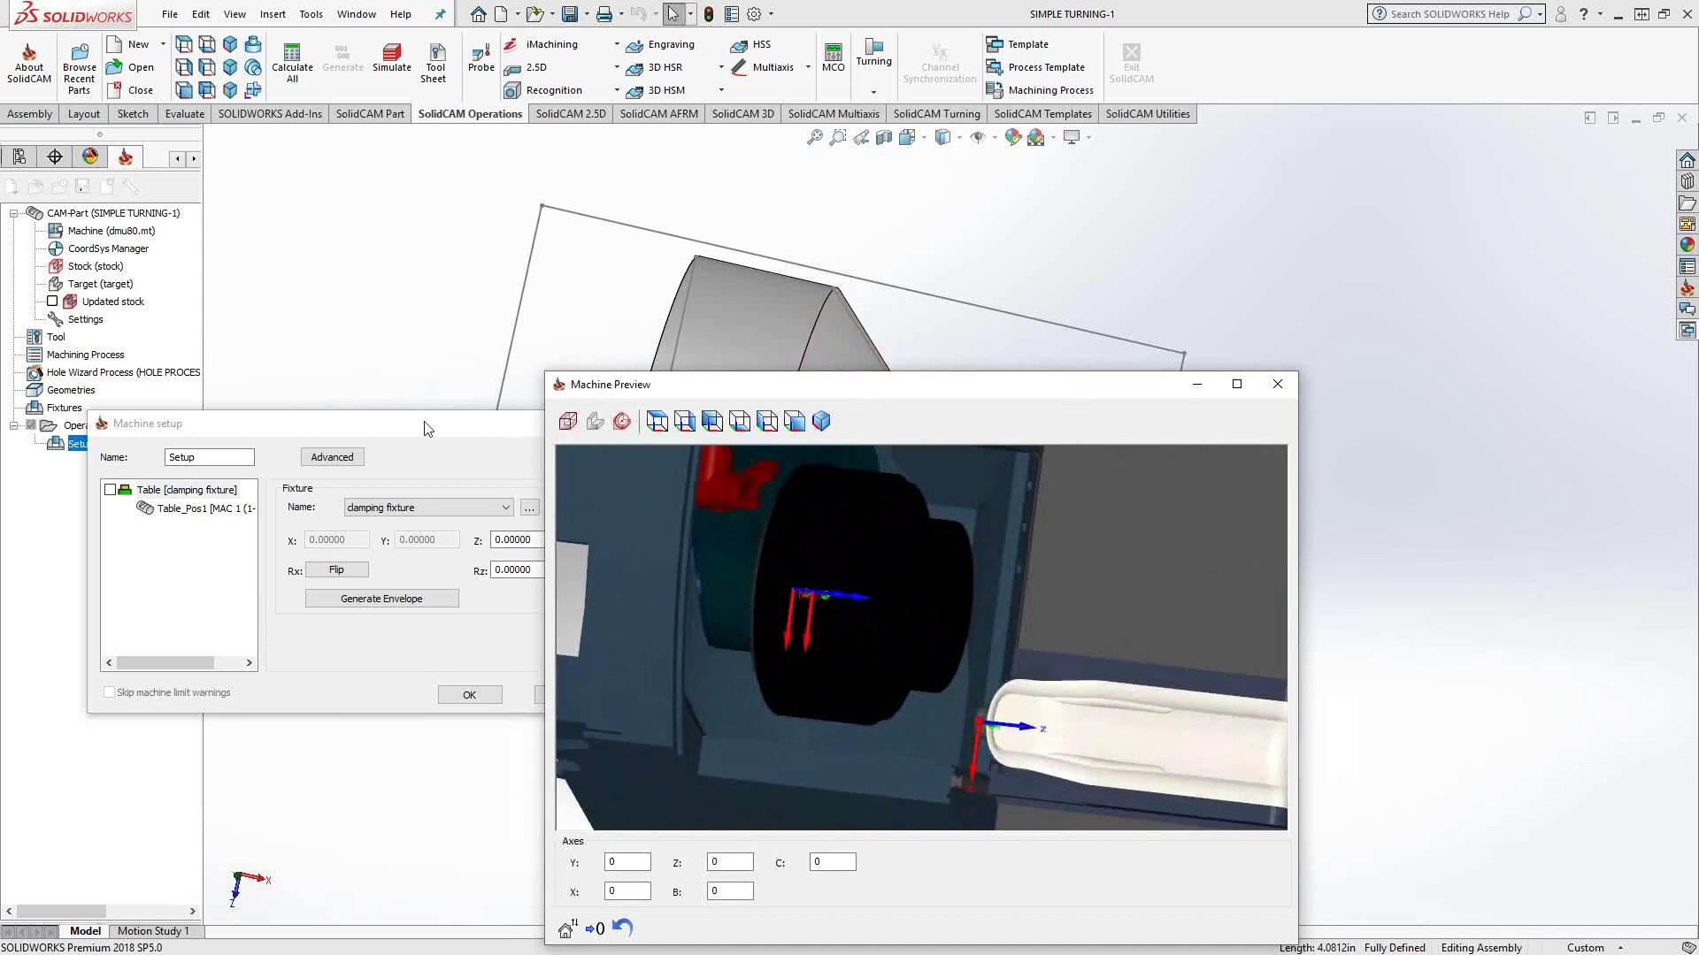
pyautogui.moveTo(425, 432); pyautogui.dragTo(380, 433)
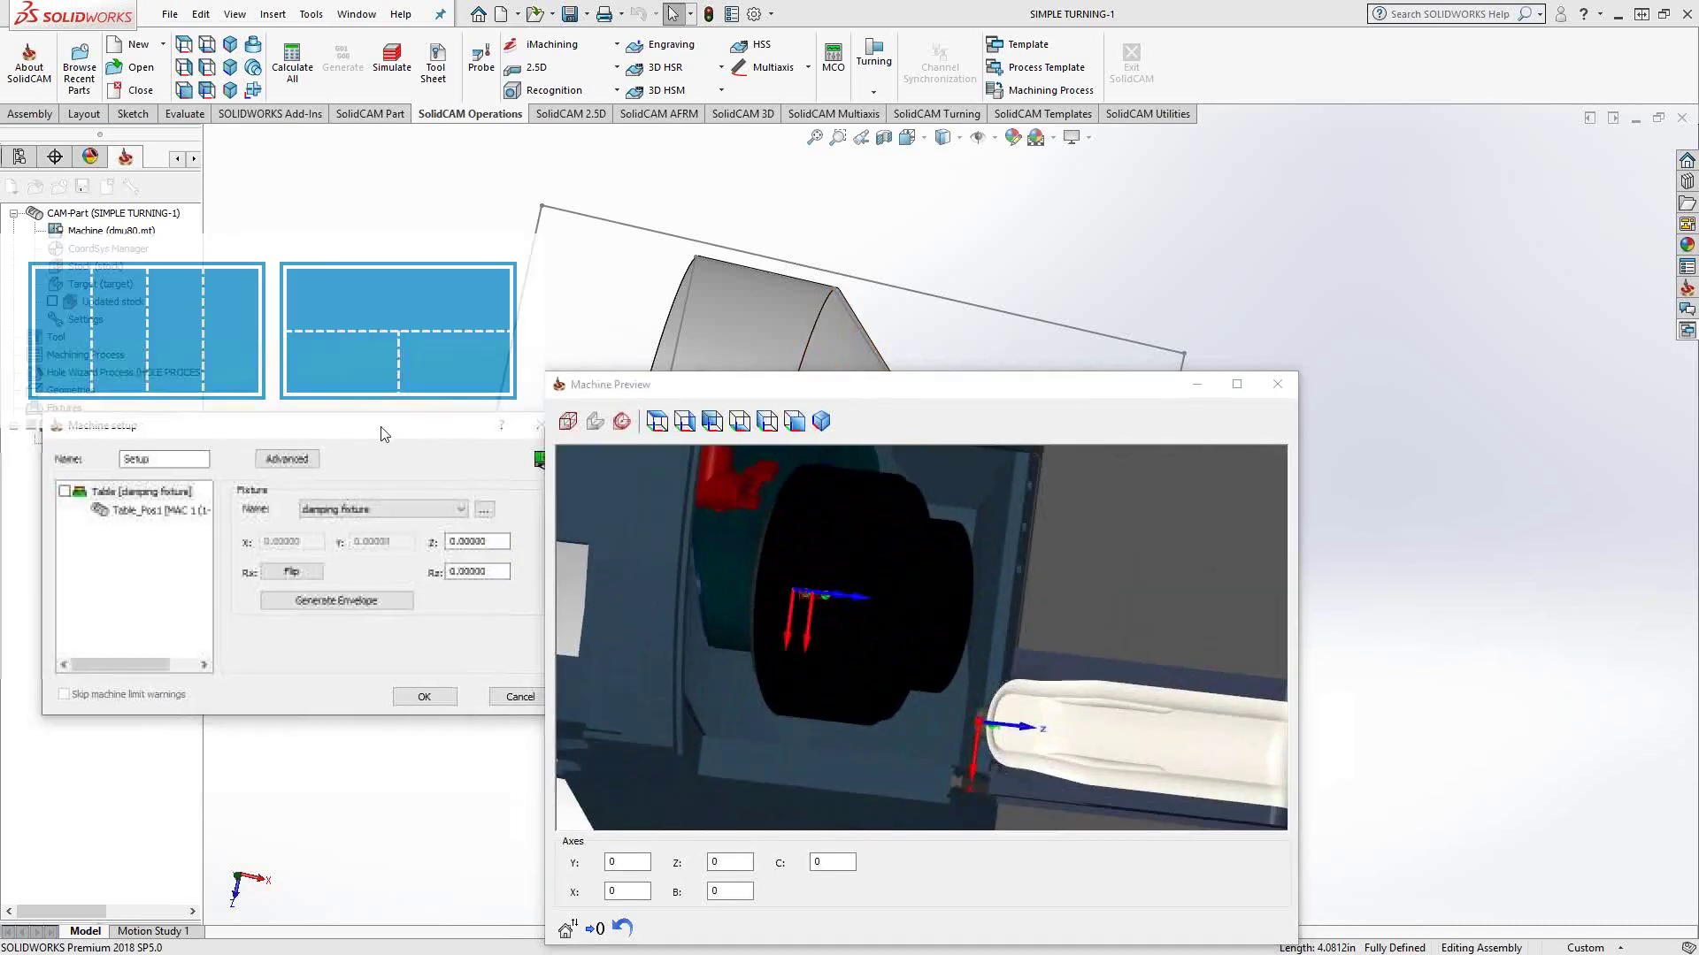
# Set the Table_Pos1 part Z offset to 30, then reselect the Table item
pyautogui.click(147, 513)
pyautogui.click(478, 548)
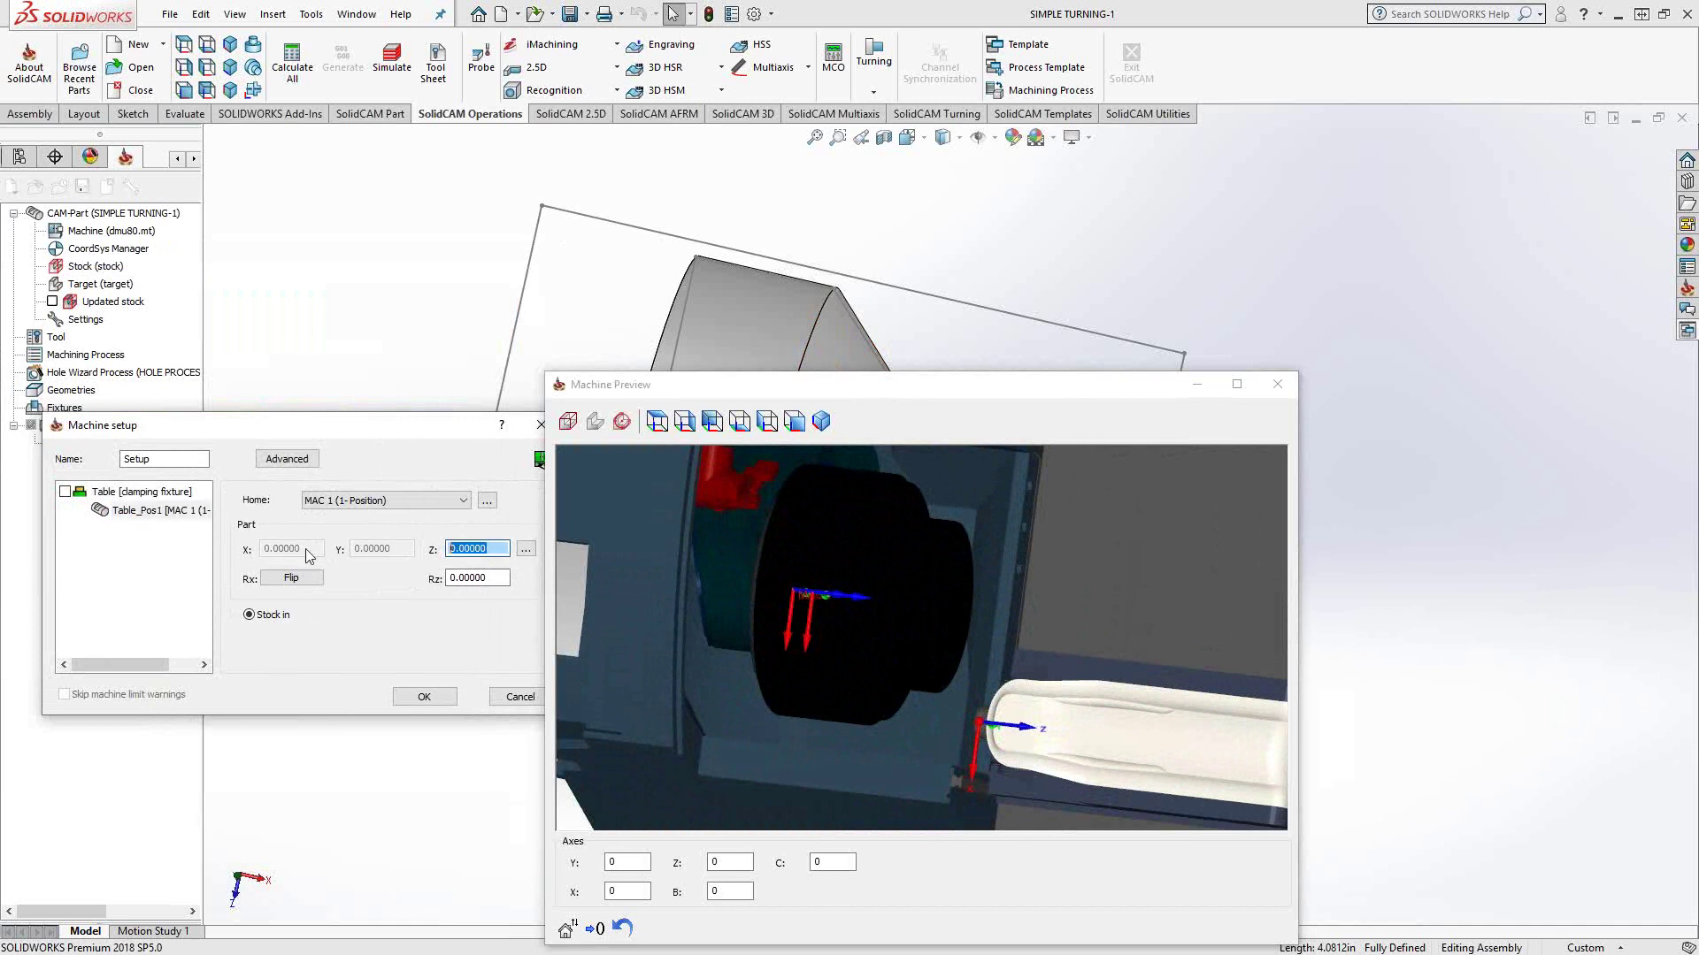
pyautogui.write('10')
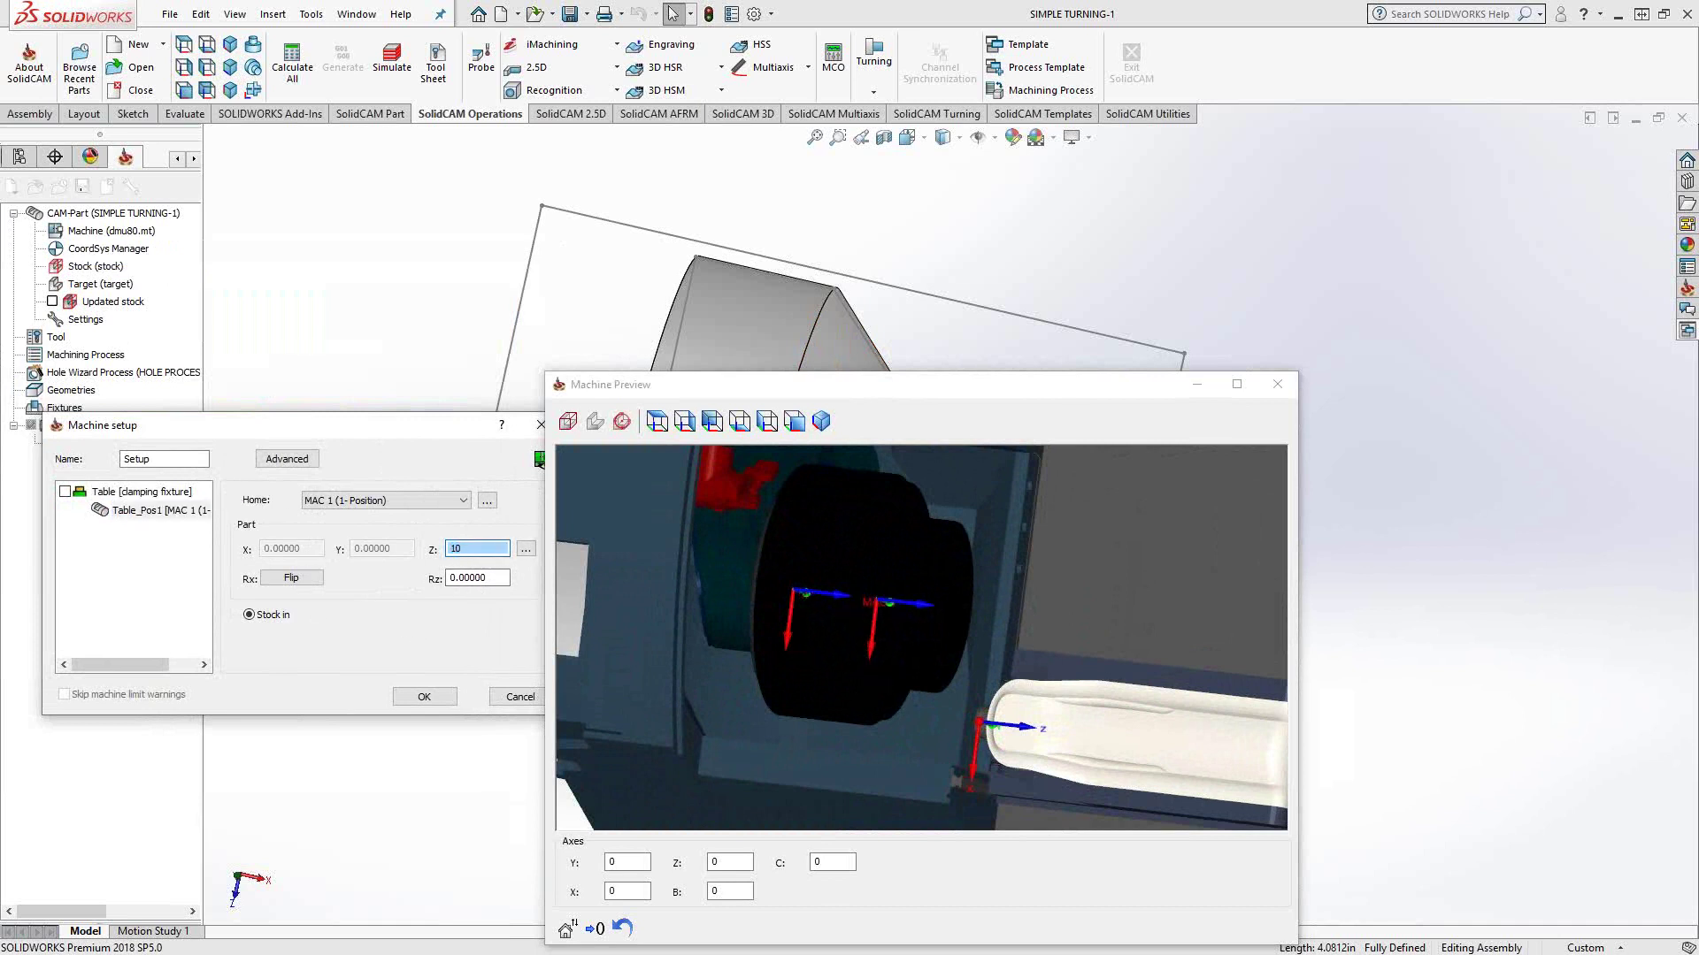
pyautogui.write('30')
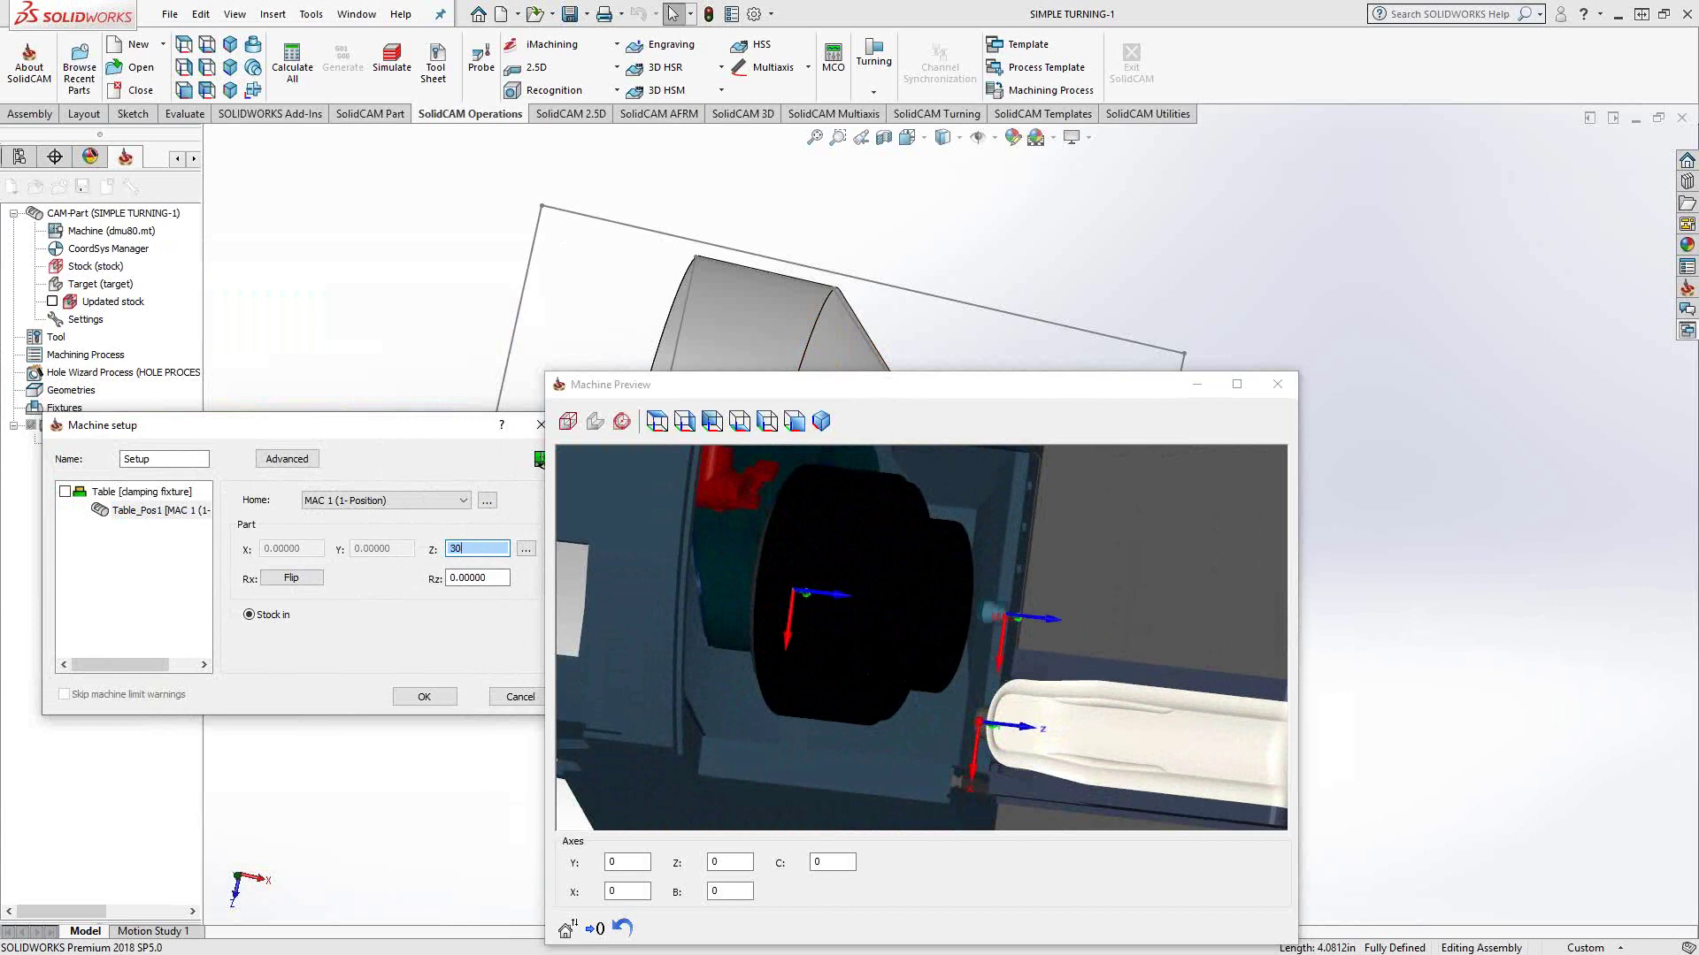
pyautogui.click(927, 634)
pyautogui.scroll(5, 996, 611)
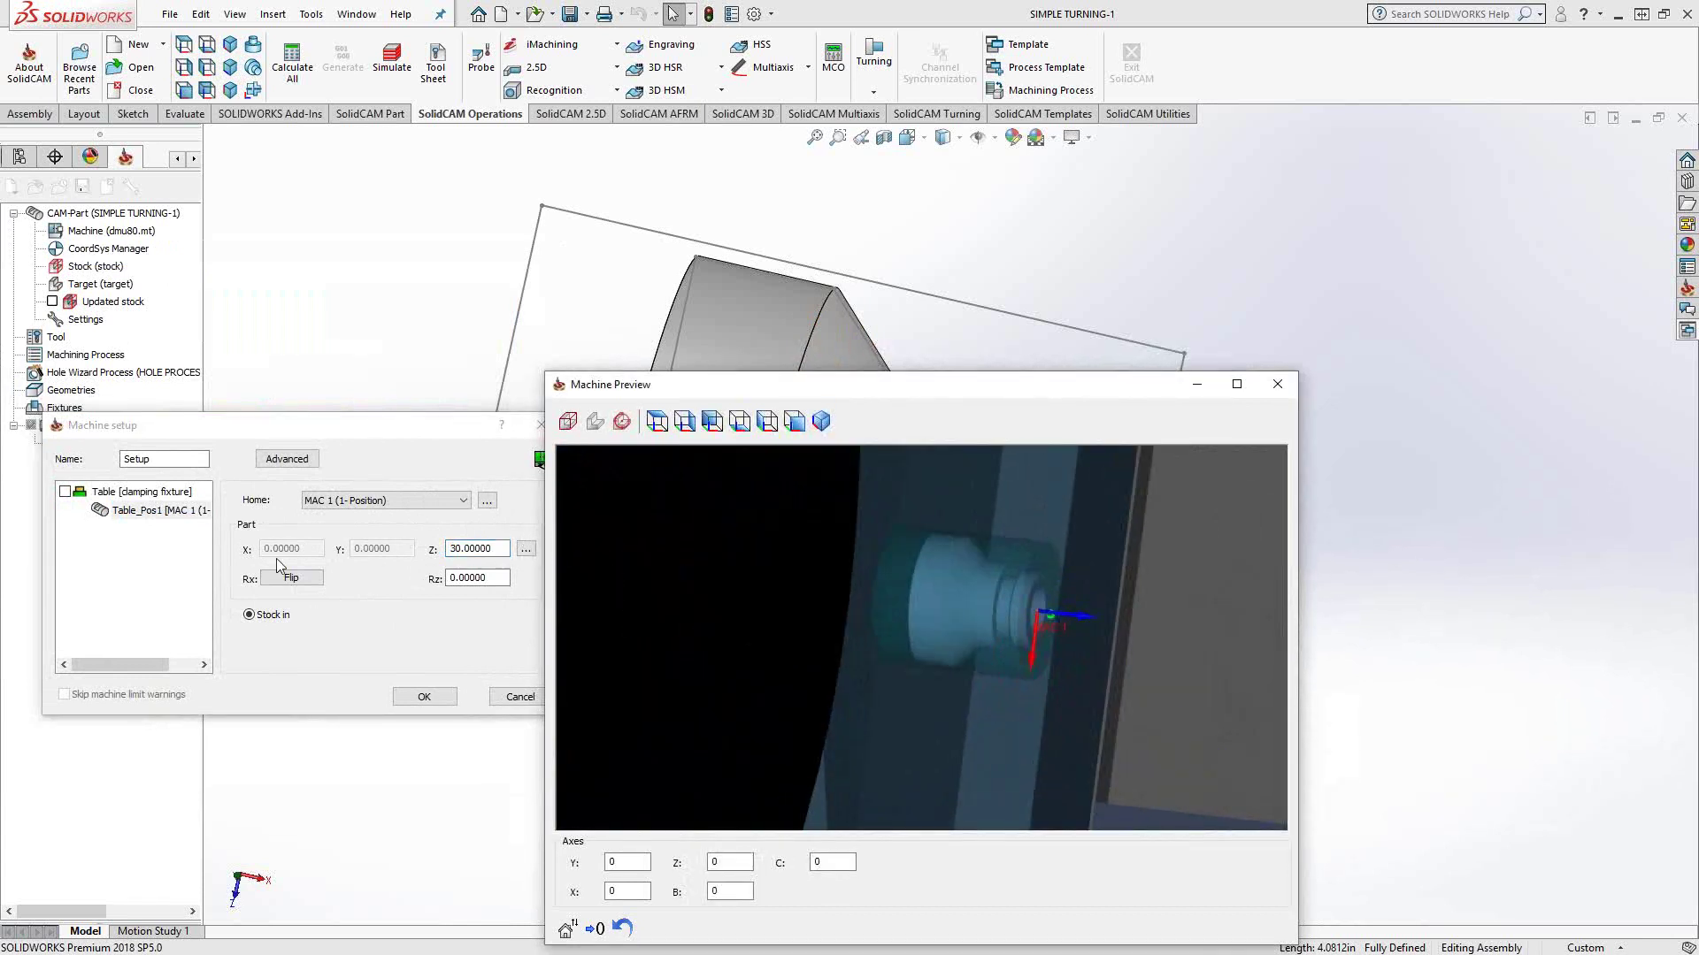
pyautogui.click(142, 491)
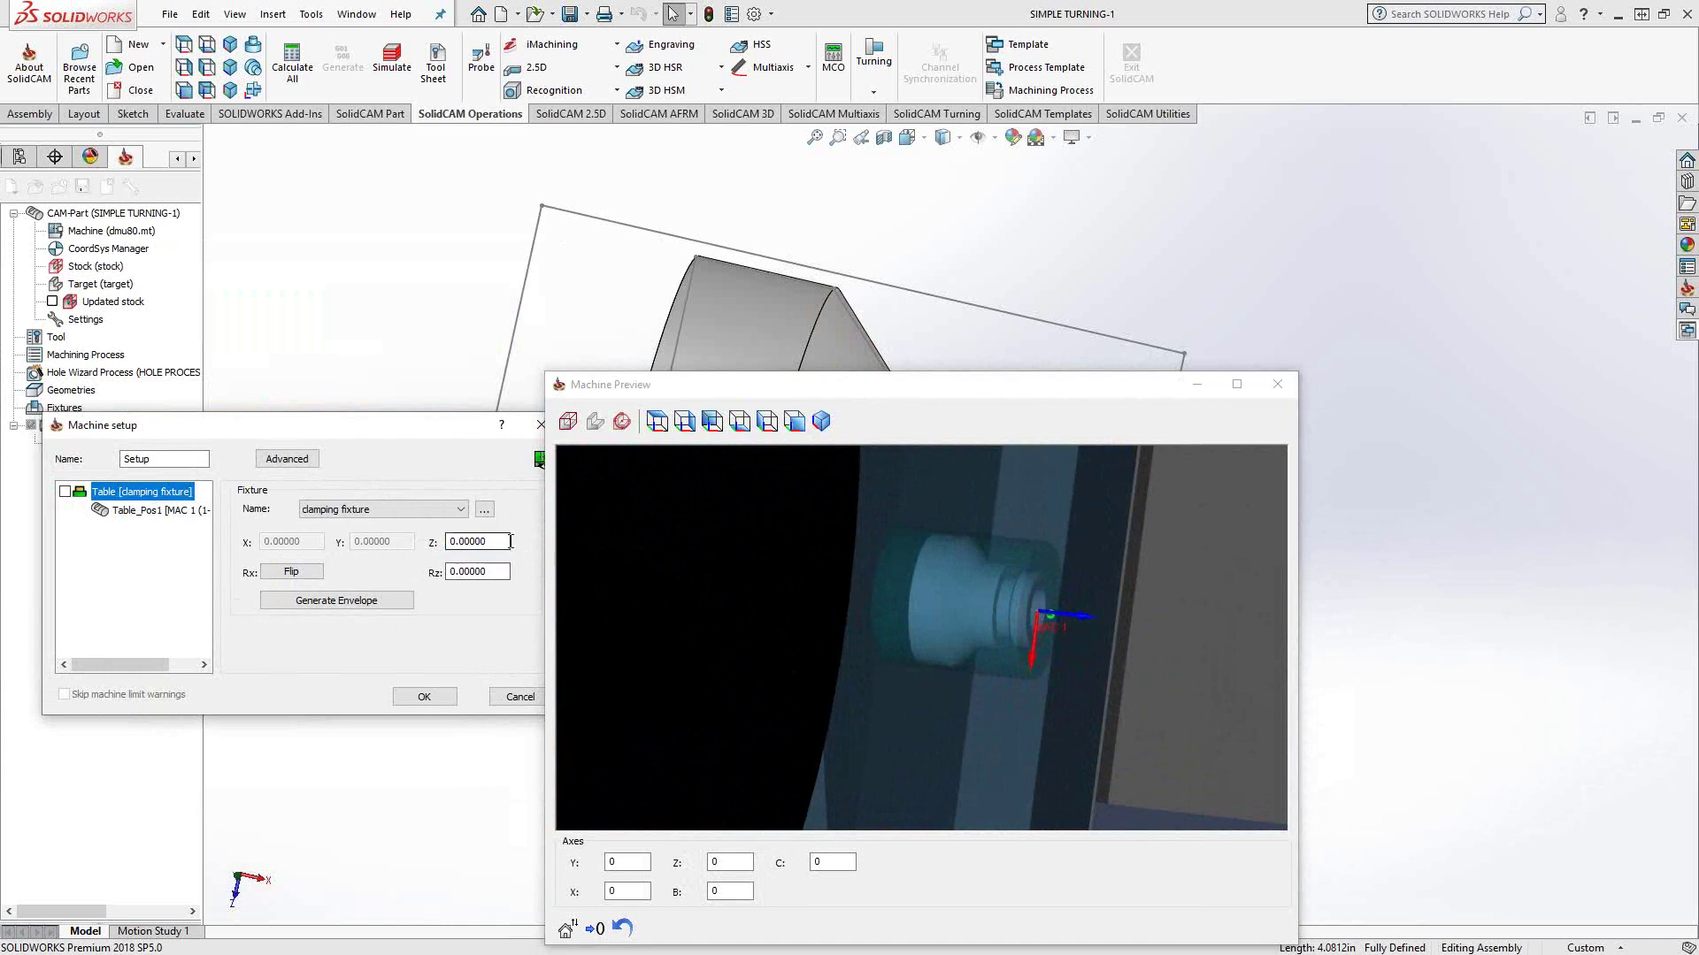
# Set the clamping fixture's Z offset to 30
pyautogui.moveTo(502, 540); pyautogui.dragTo(431, 550)
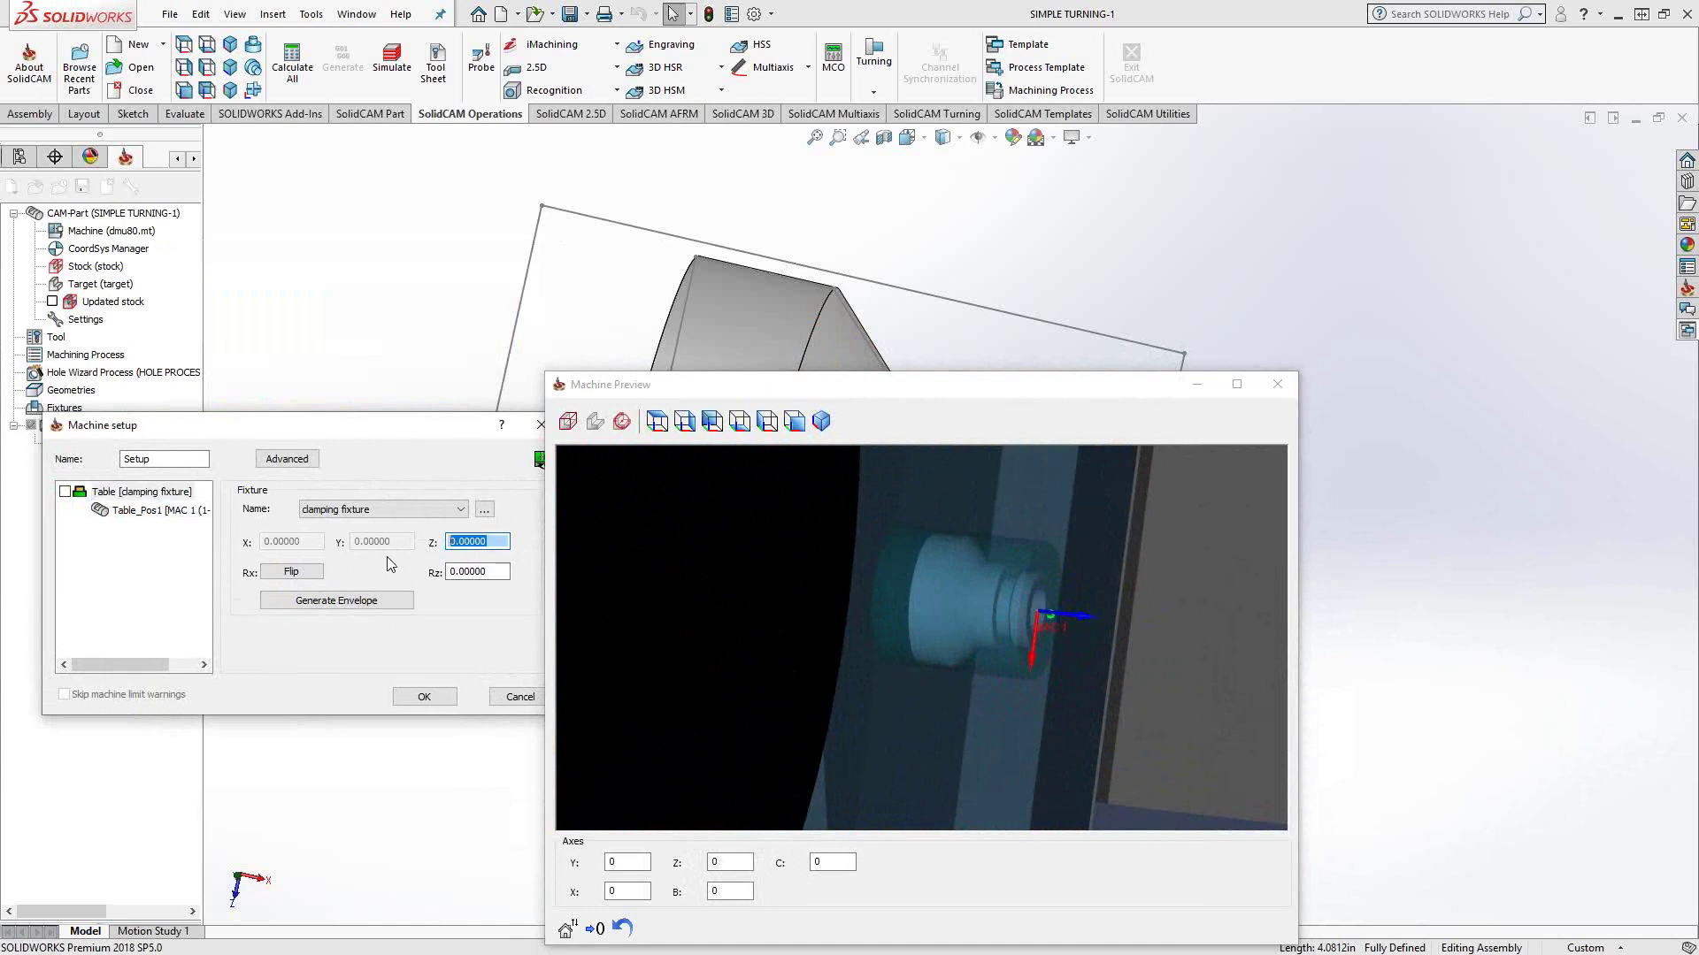
pyautogui.write('30')
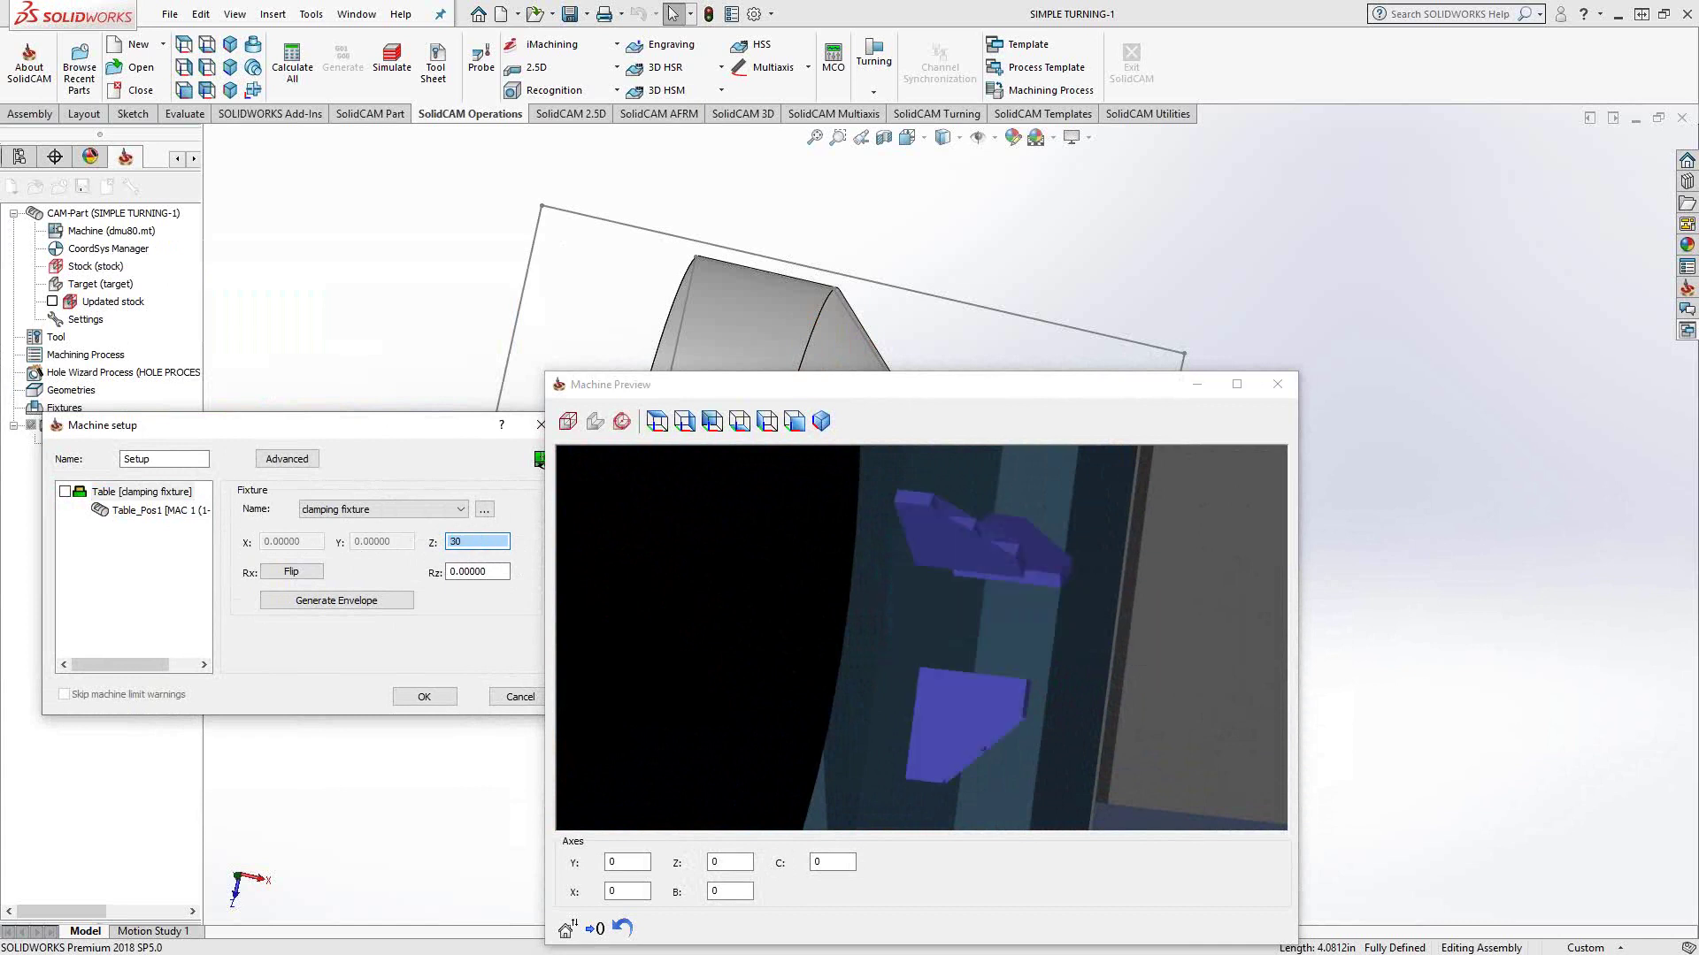
pyautogui.click(1129, 577)
pyautogui.scroll(-5, 1138, 635)
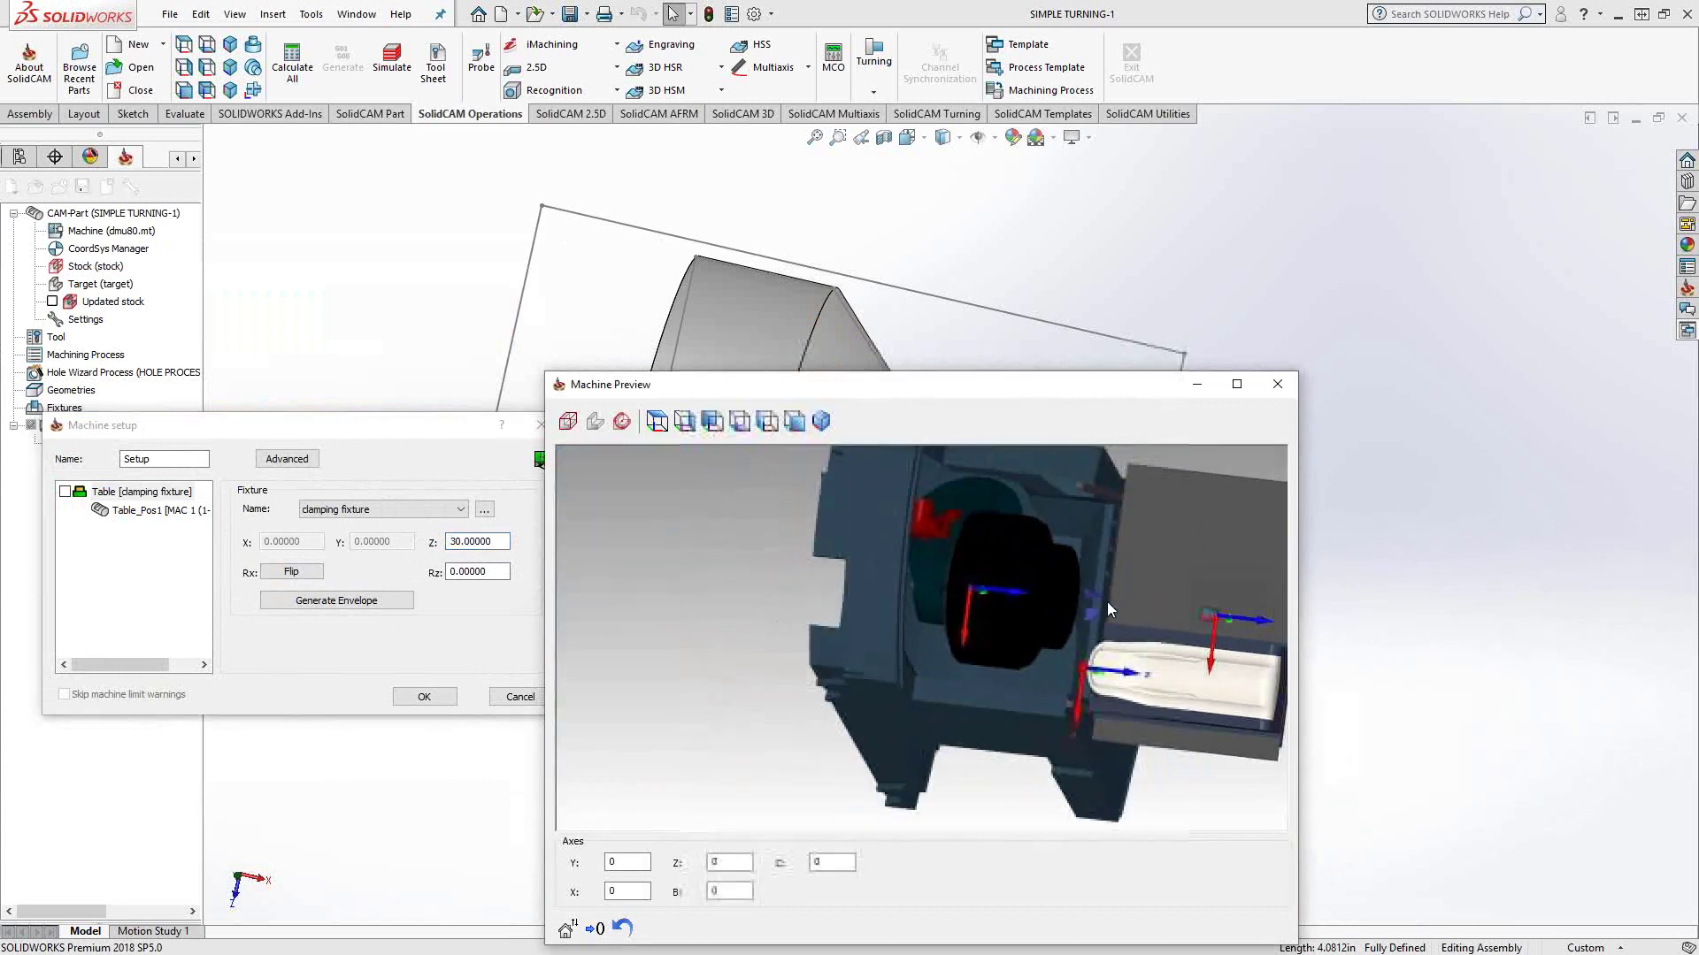
pyautogui.scroll(2, 1110, 601)
# Reset the Table_Pos1 part Z to 0, then raise it to 1.61417
pyautogui.click(158, 510)
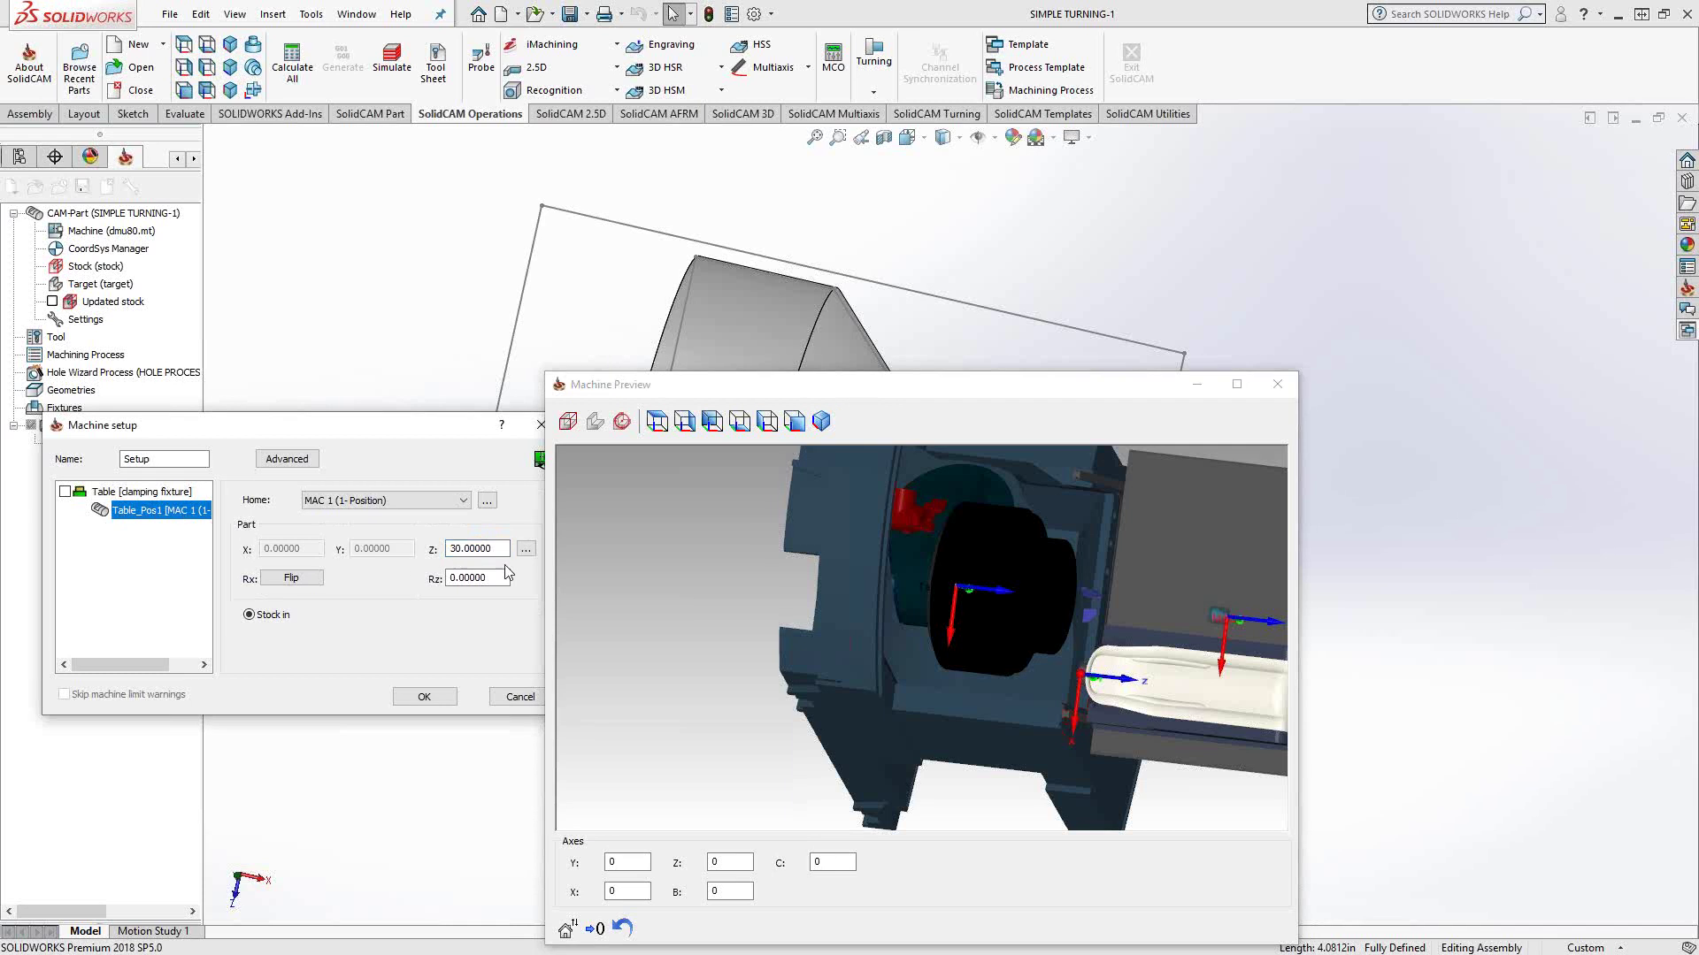
pyautogui.moveTo(508, 550); pyautogui.dragTo(389, 544)
pyautogui.write('0')
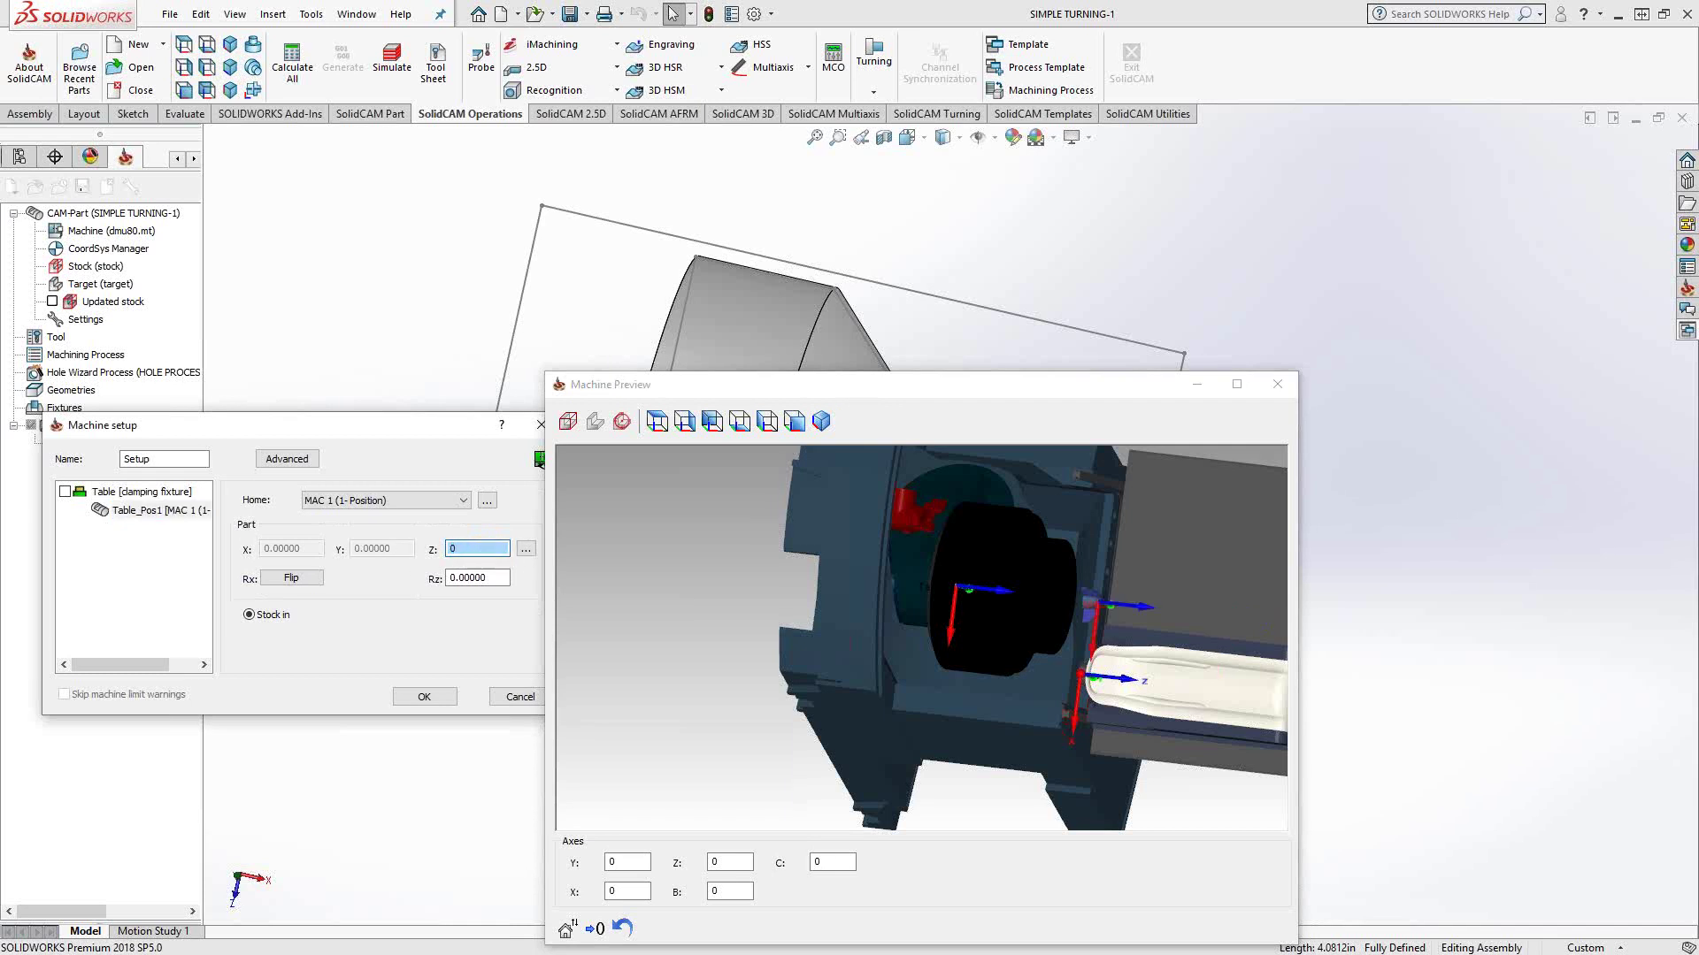
pyautogui.click(921, 624)
pyautogui.scroll(6, 1051, 592)
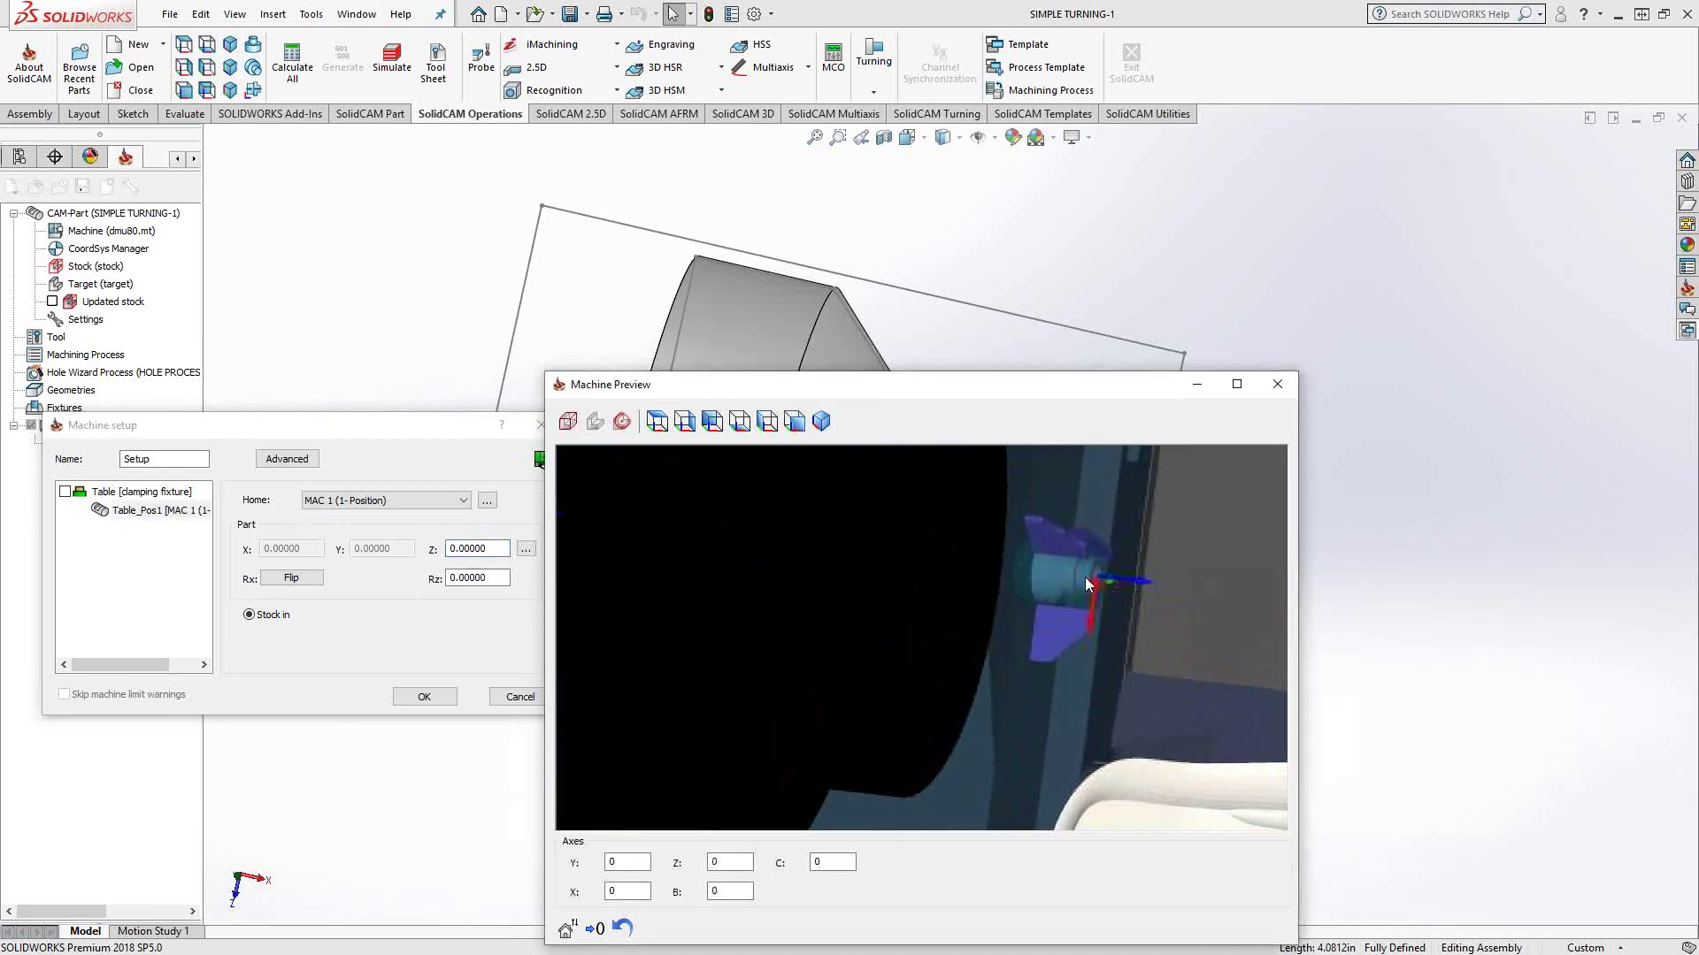
pyautogui.scroll(3, 1085, 576)
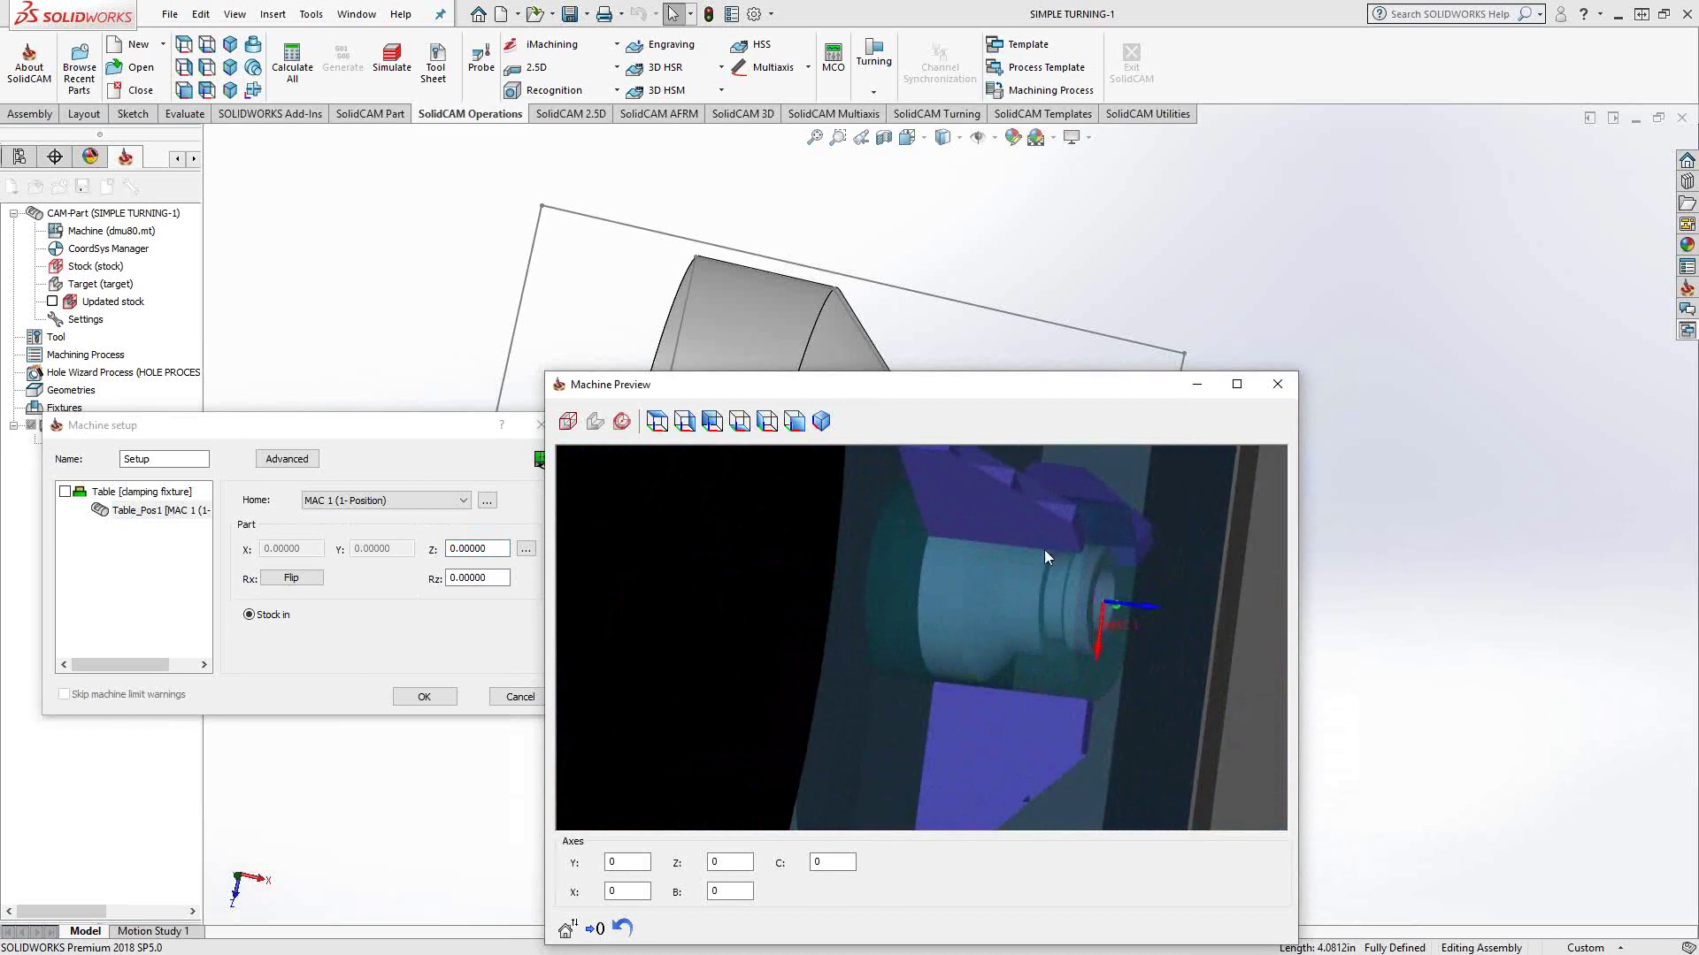
pyautogui.doubleClick(491, 549)
pyautogui.write('0.23622')
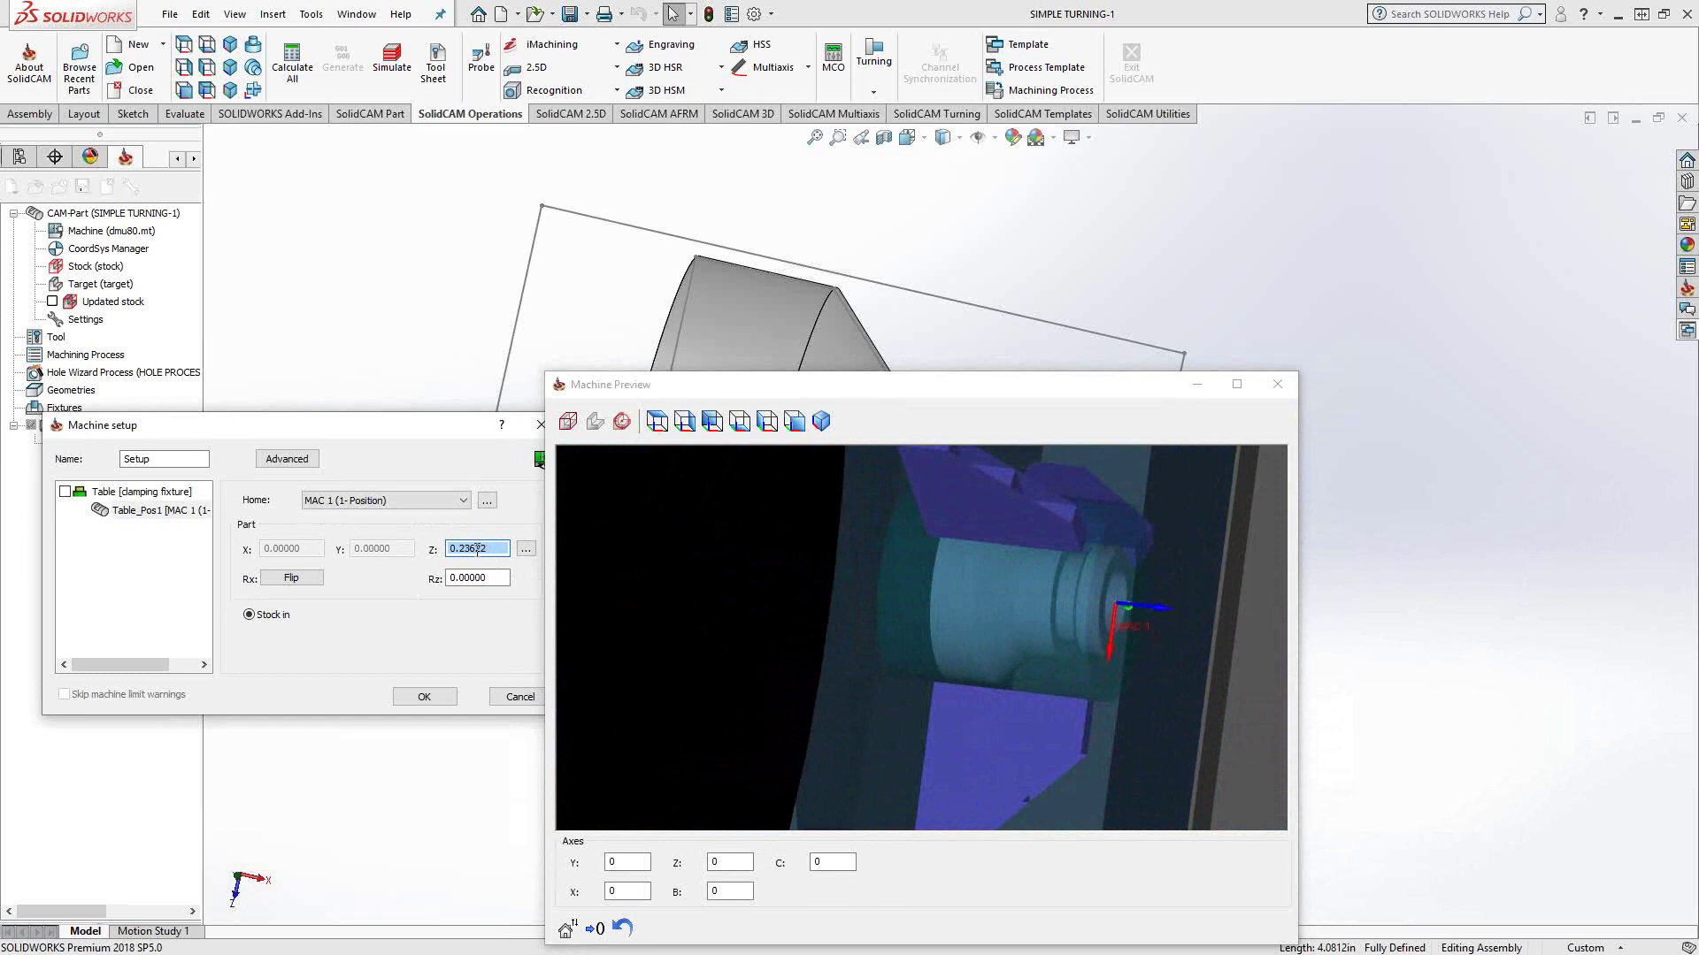
pyautogui.scroll(20, 478, 548)
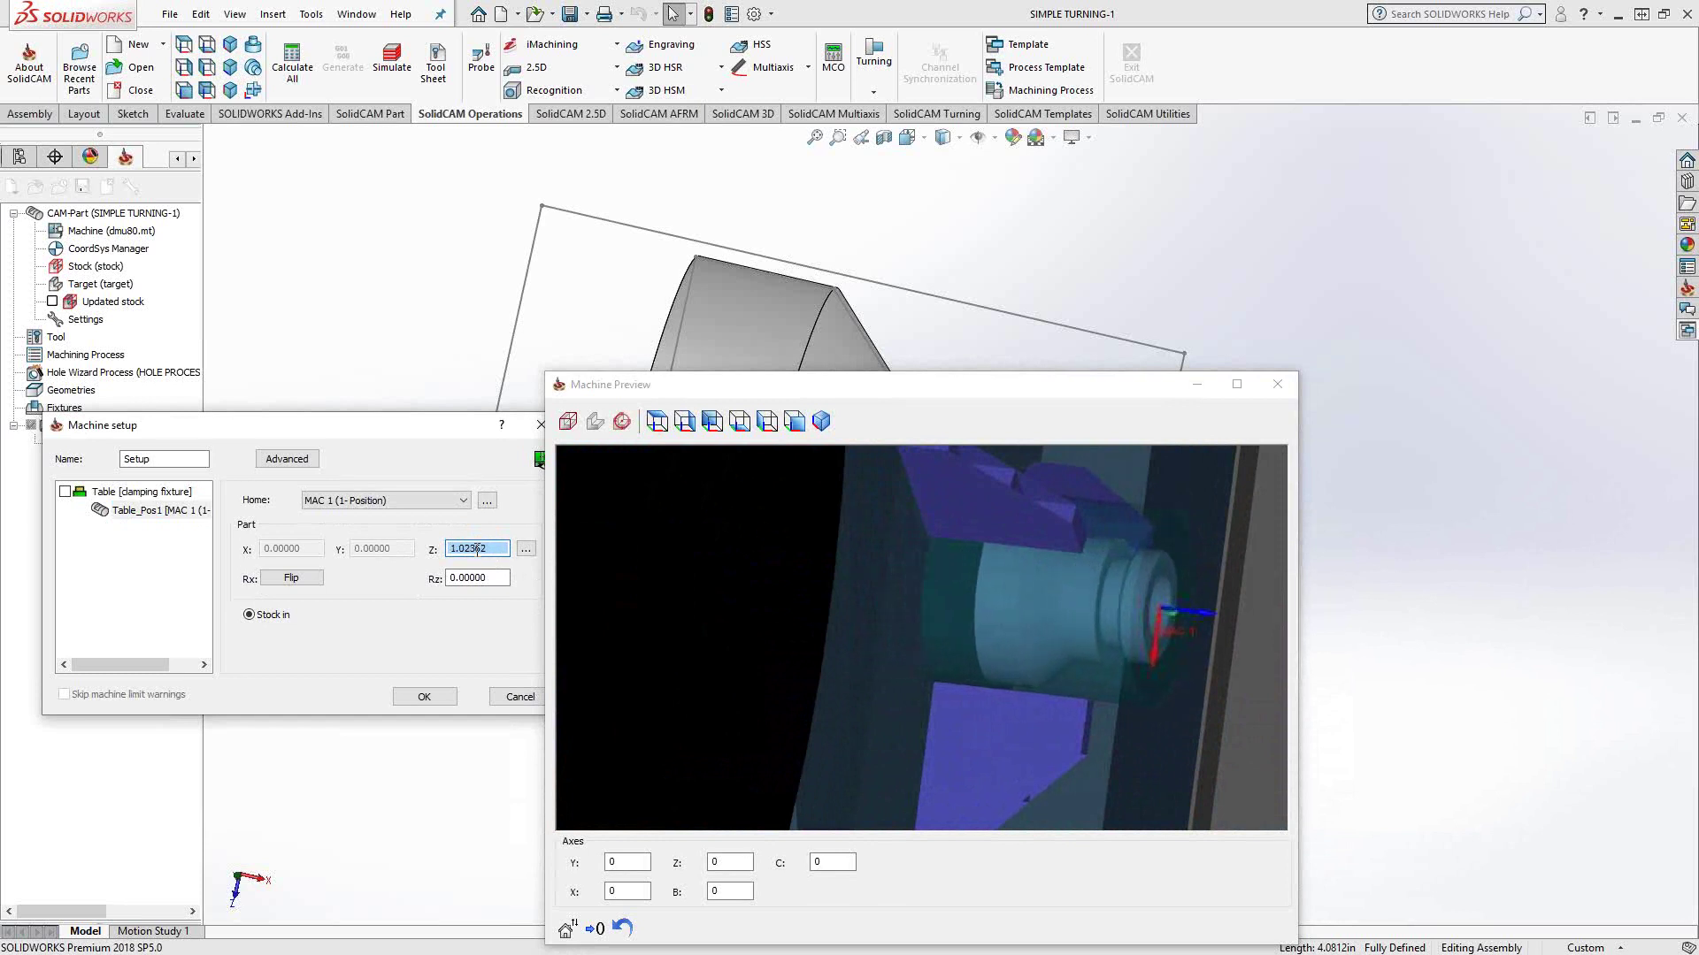
pyautogui.scroll(13, 477, 548)
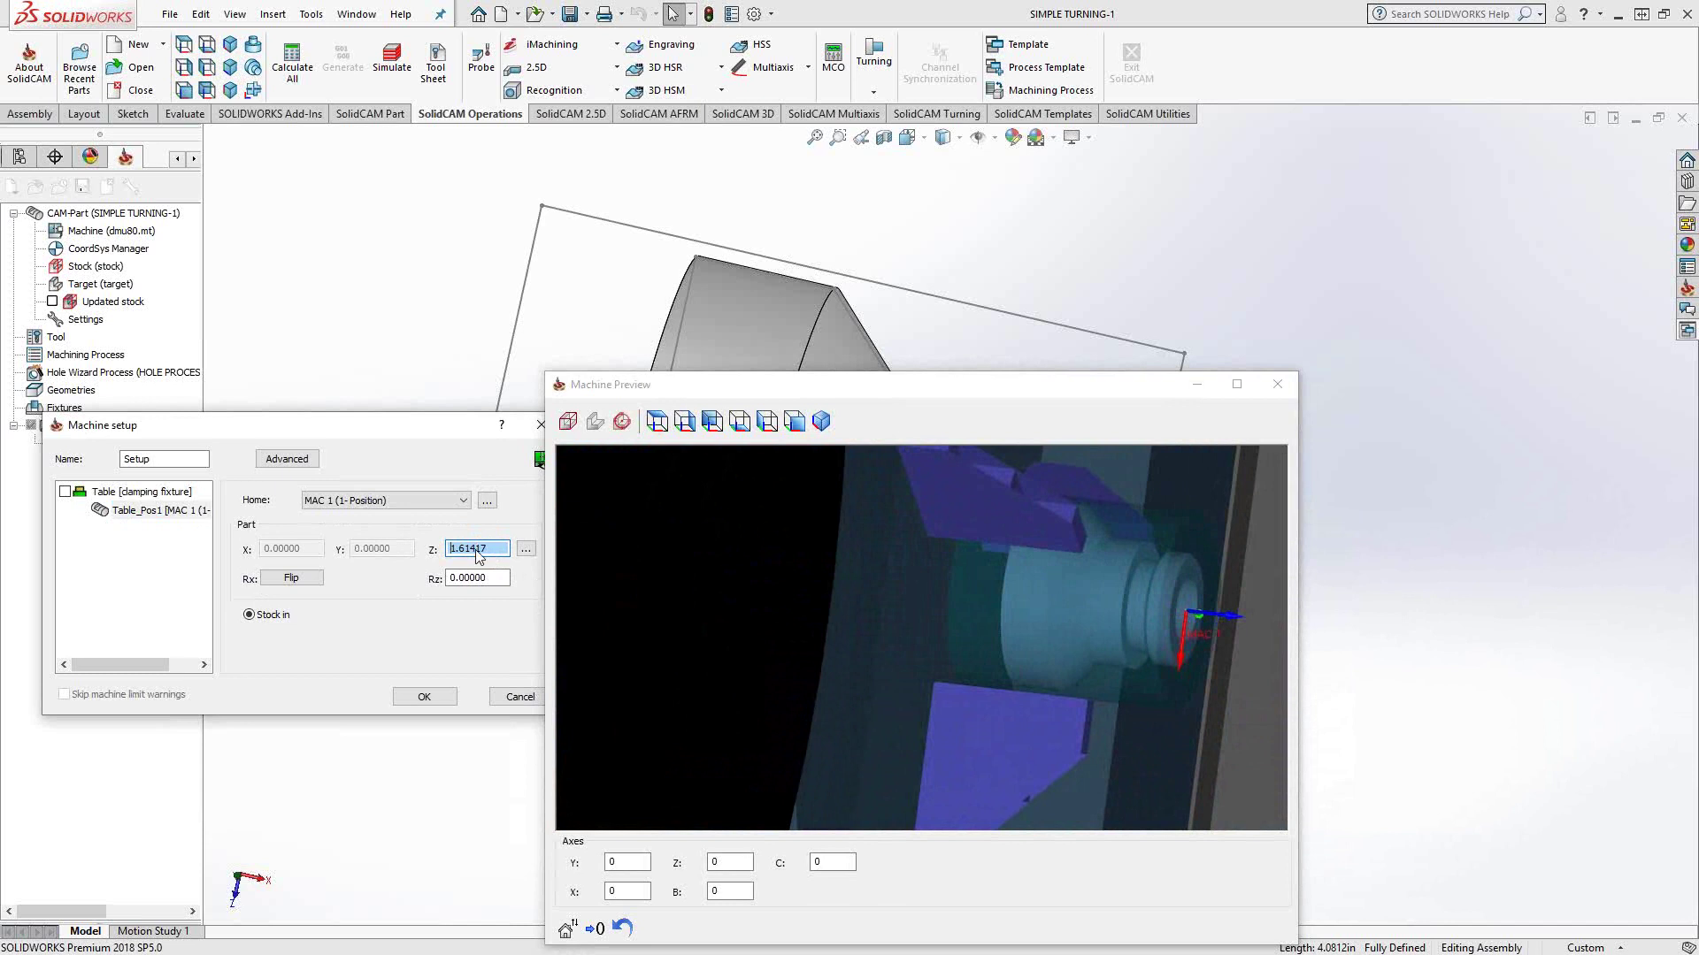
pyautogui.moveTo(416, 426); pyautogui.dragTo(356, 449)
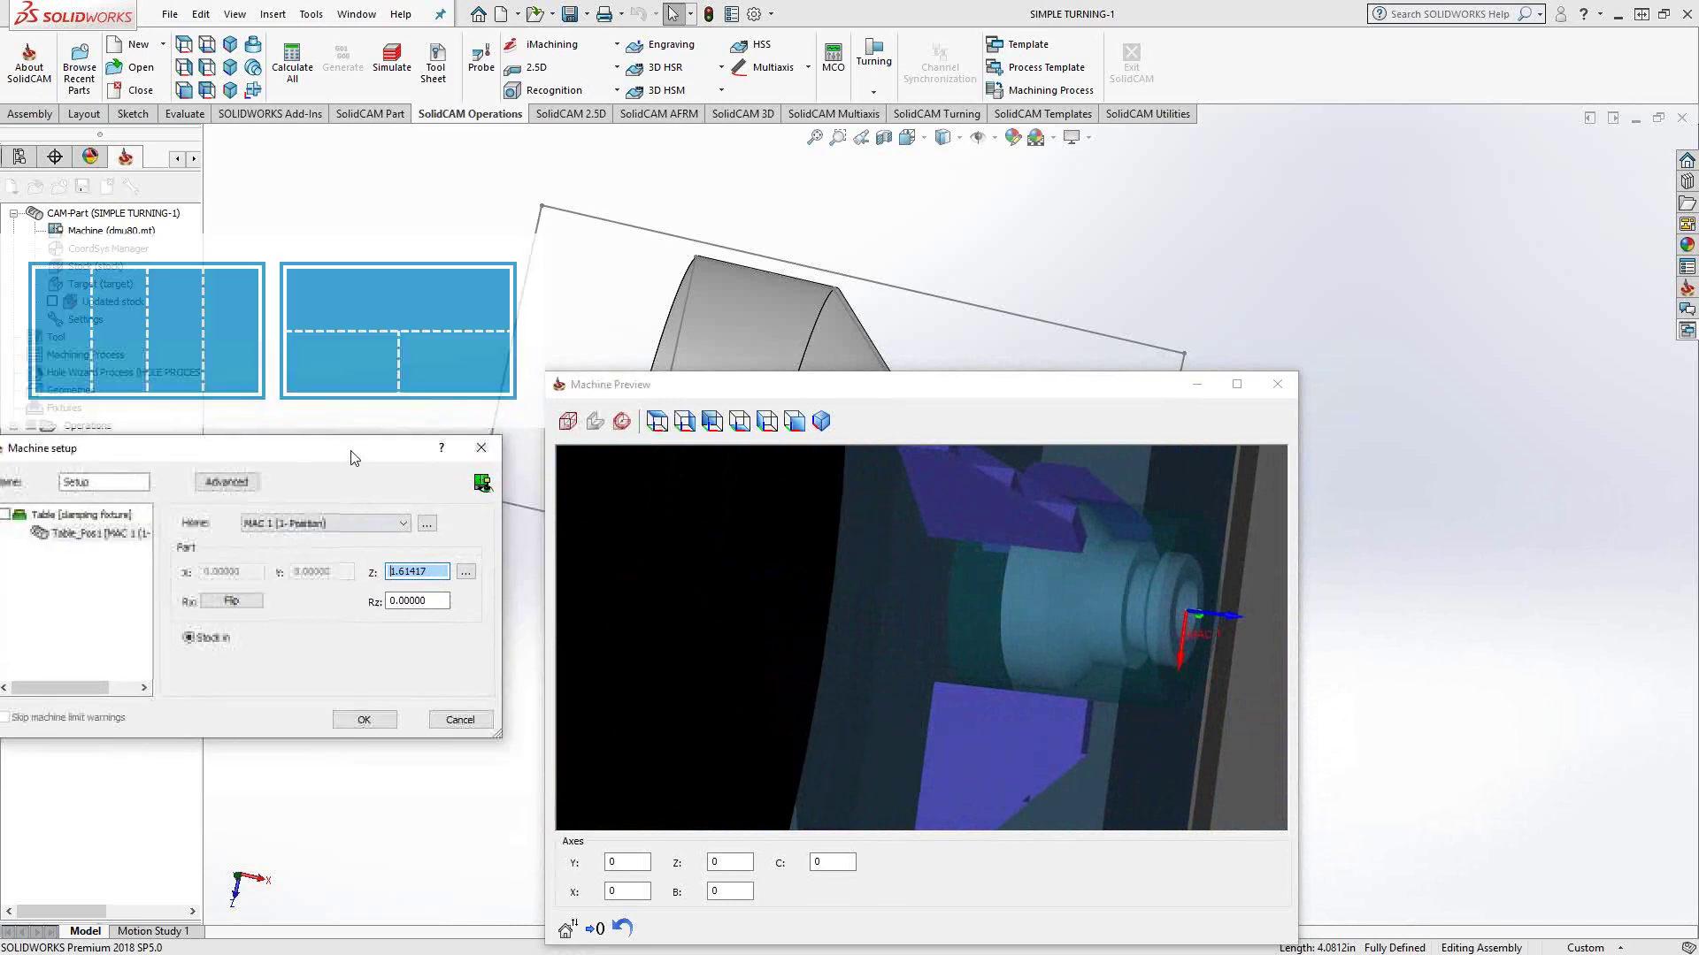
# Pick the part's large circular edge to set Z to 3.03125 and accept the machine setup
pyautogui.click(467, 572)
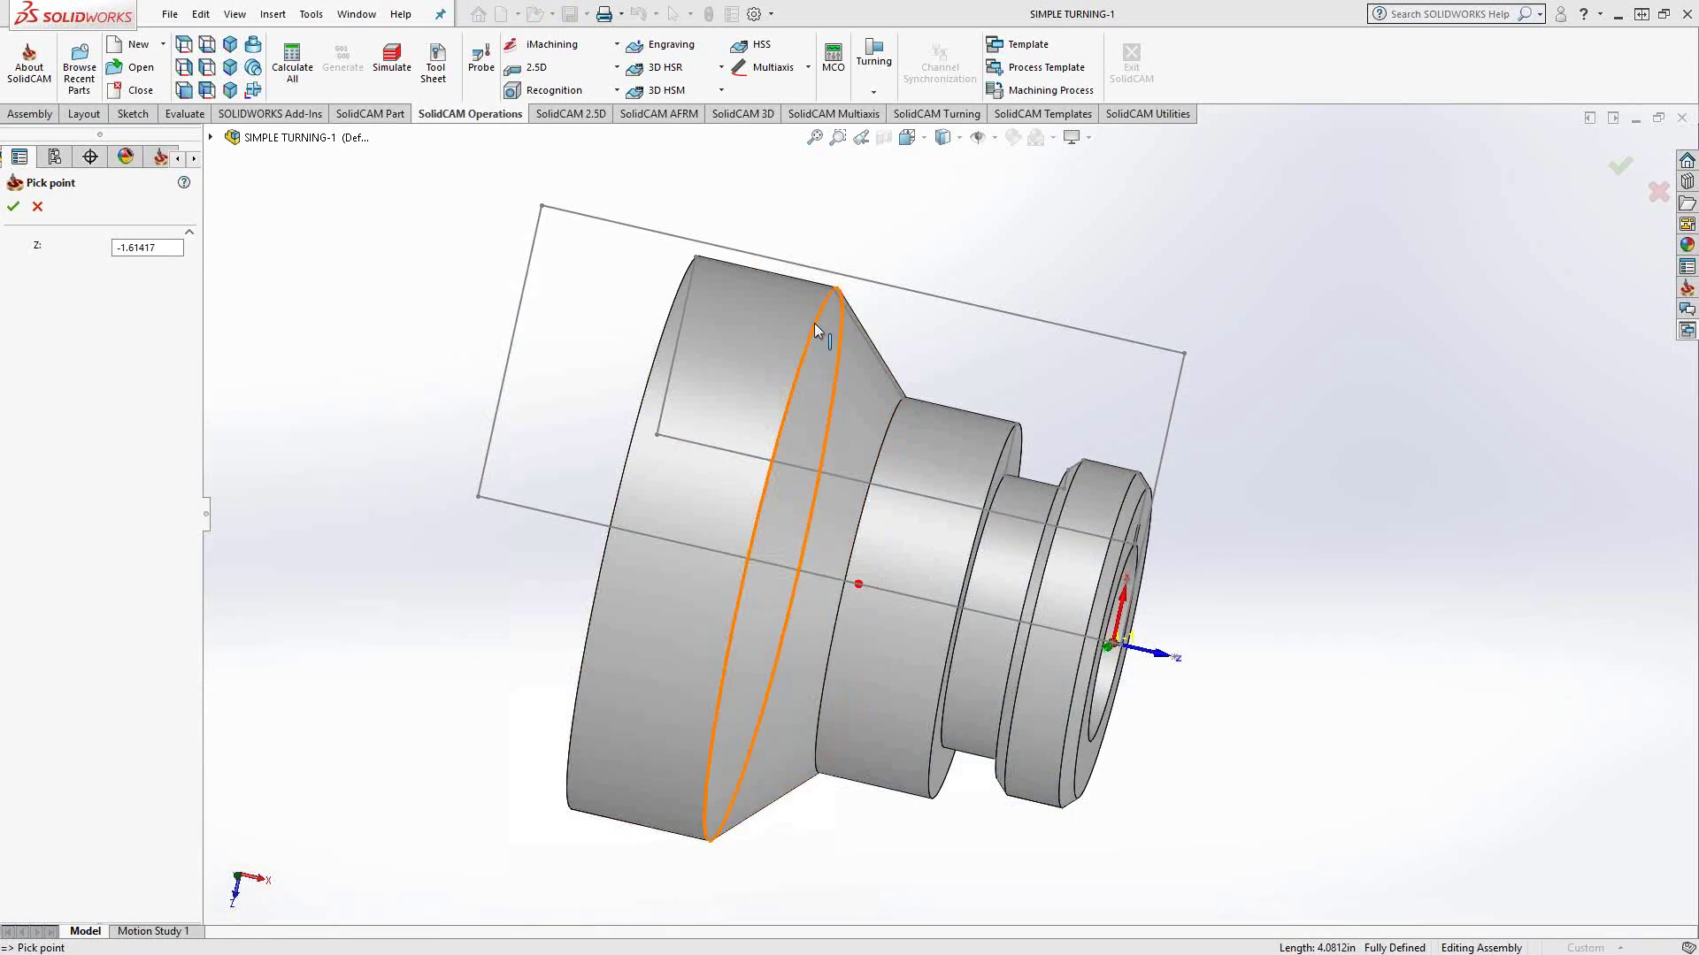
pyautogui.click(815, 324)
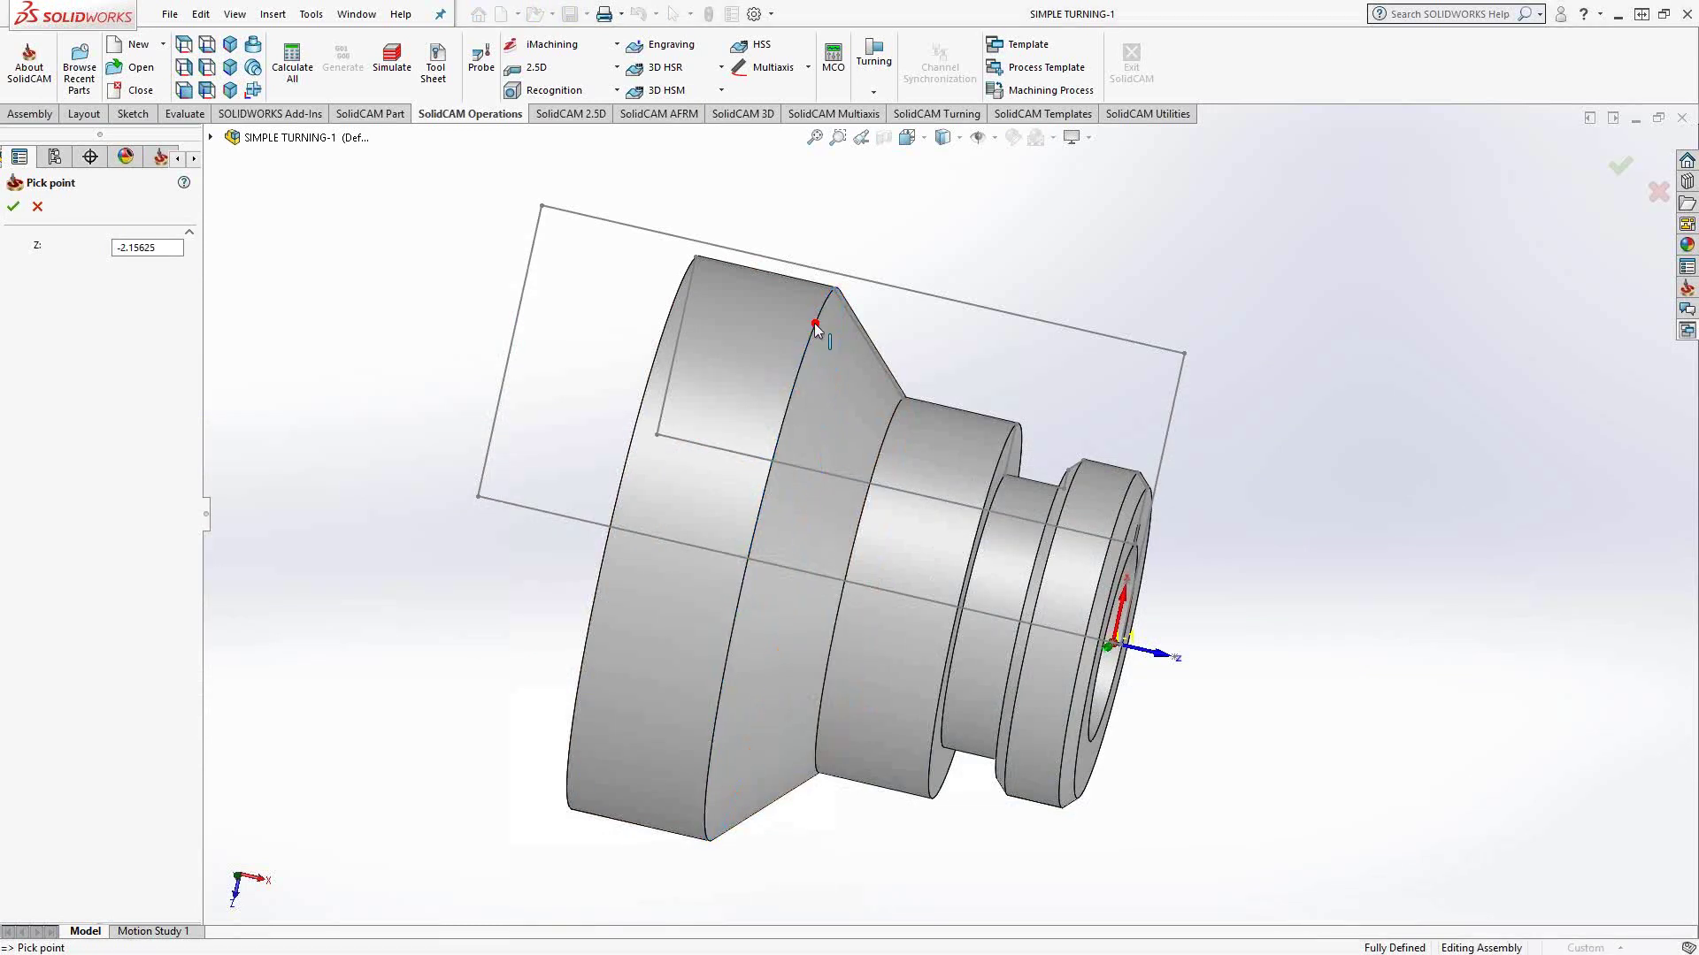
pyautogui.click(660, 337)
pyautogui.click(13, 209)
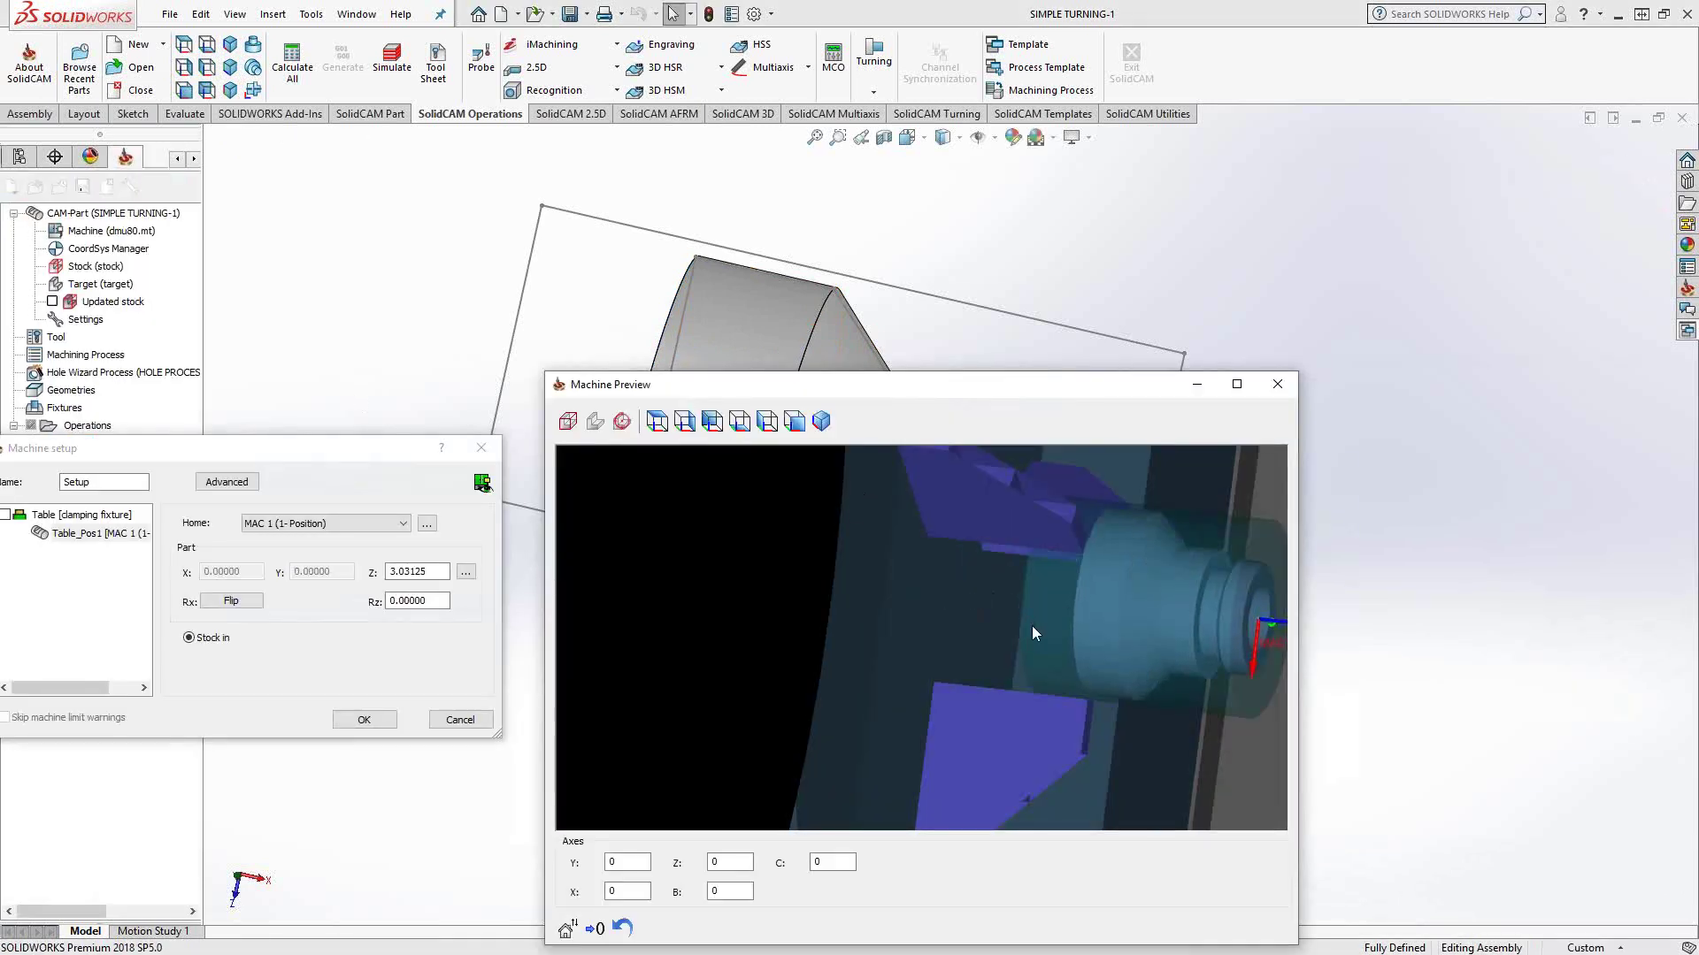
pyautogui.click(364, 720)
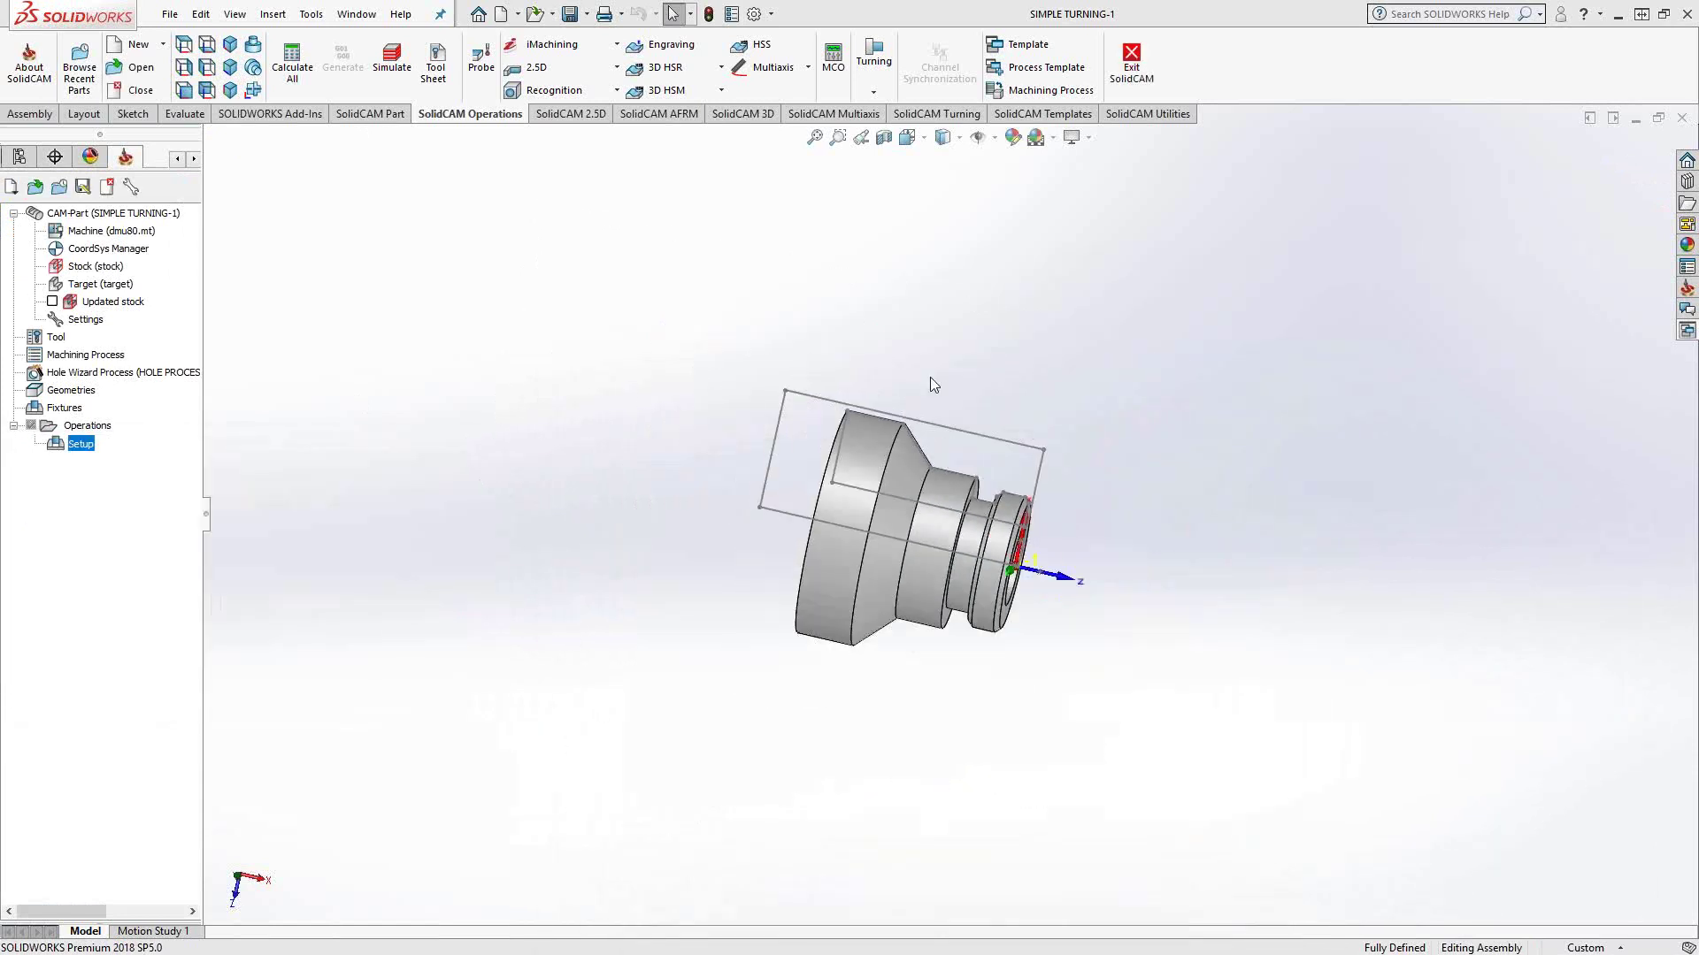
pyautogui.moveTo(967, 407); pyautogui.dragTo(952, 366, button='middle')
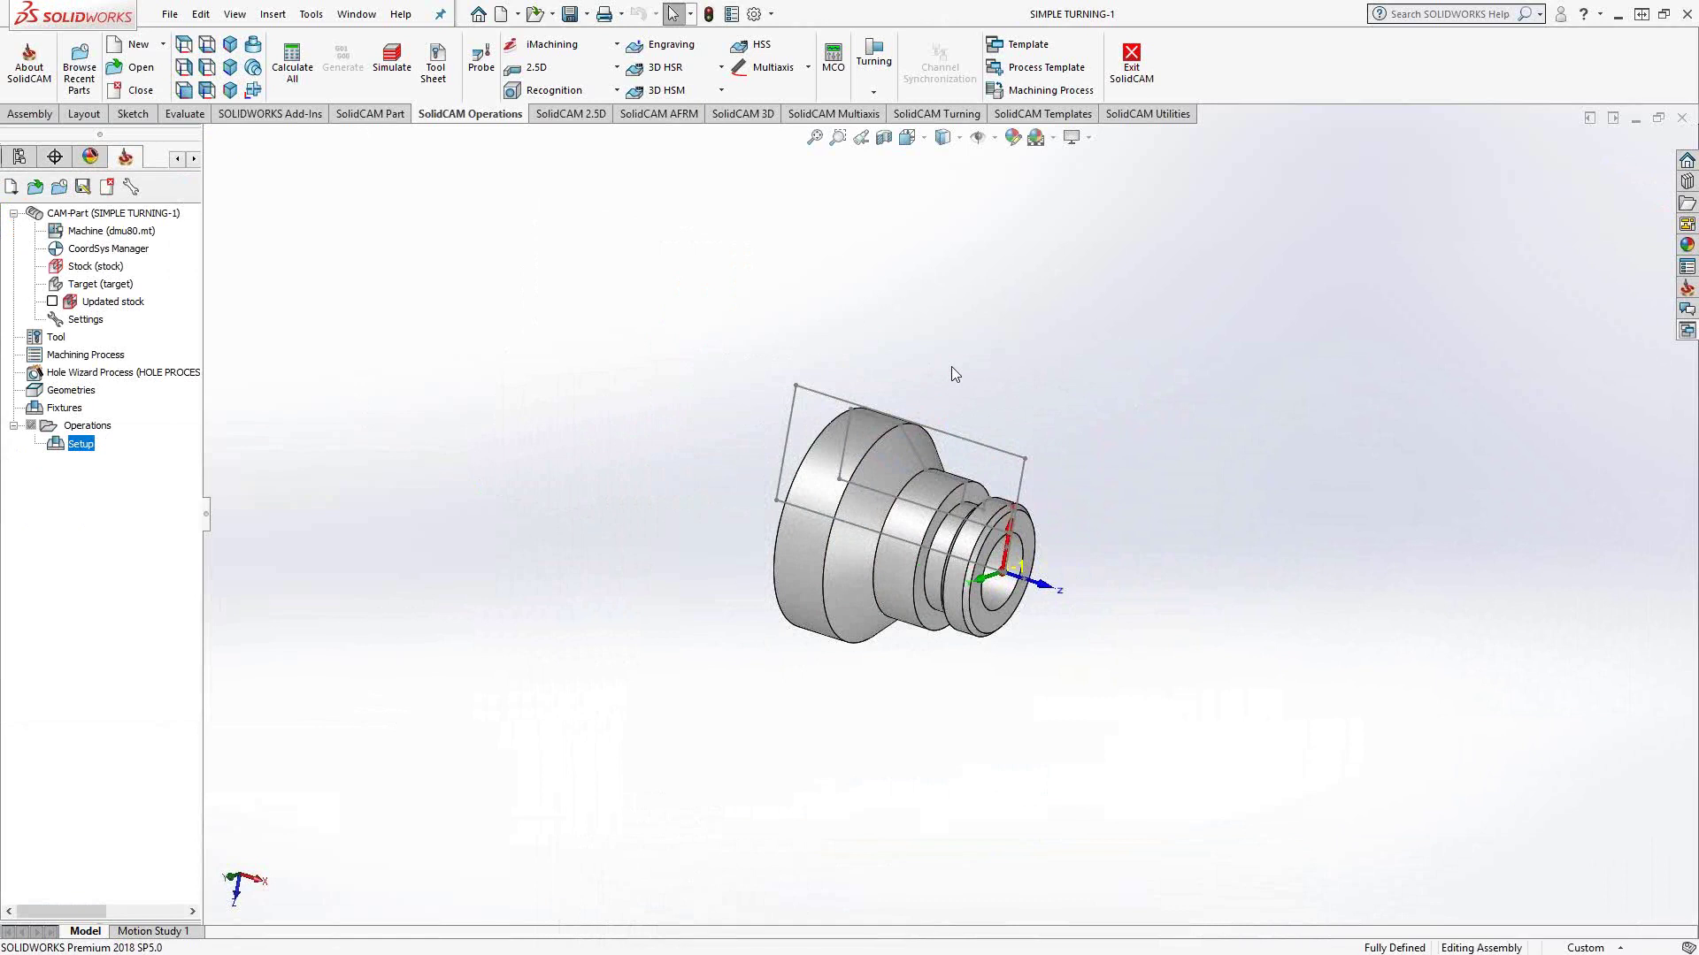